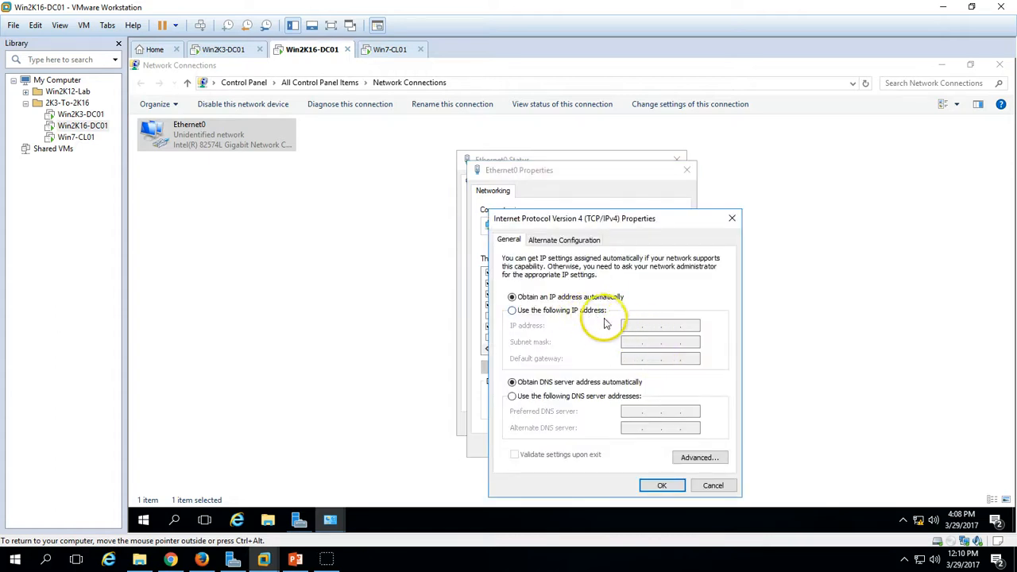
# - Switch Win2K16-DC01's IPv4 settings to a fixed address, 192.168.1.253 with mask 255.255.255.0
pyautogui.click(596, 311)
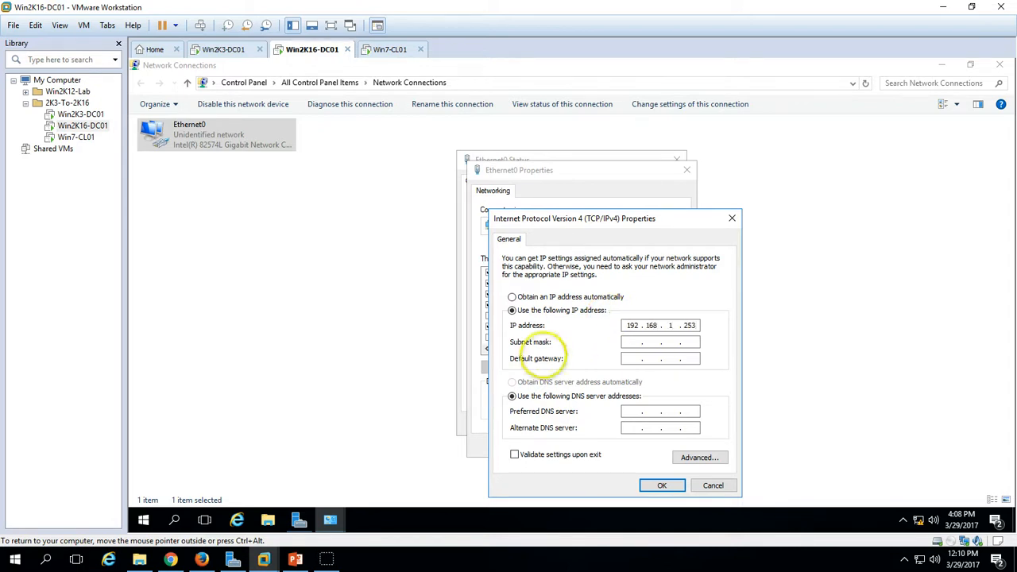
pyautogui.click(221, 50)
pyautogui.click(310, 50)
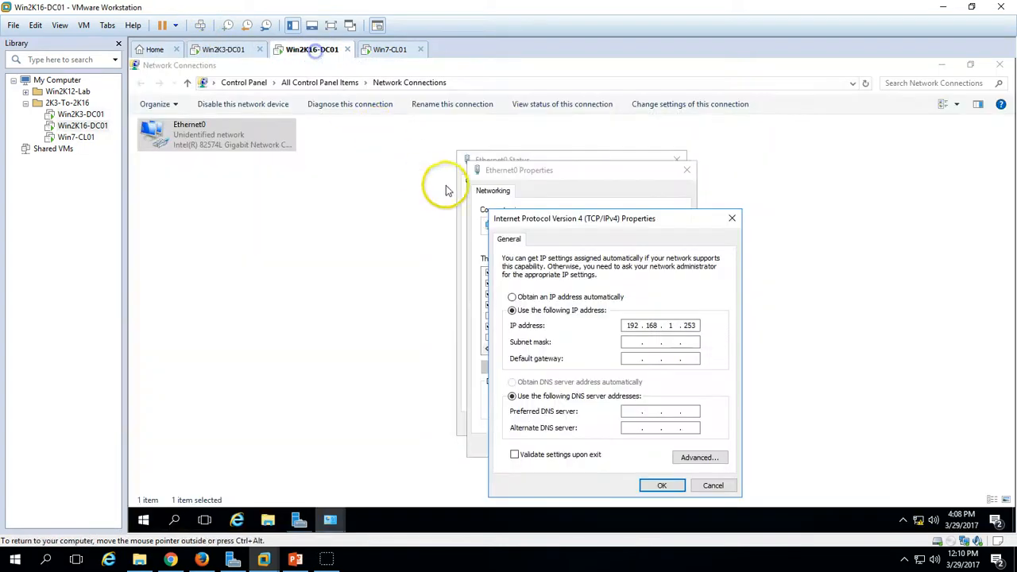
pyautogui.click(235, 51)
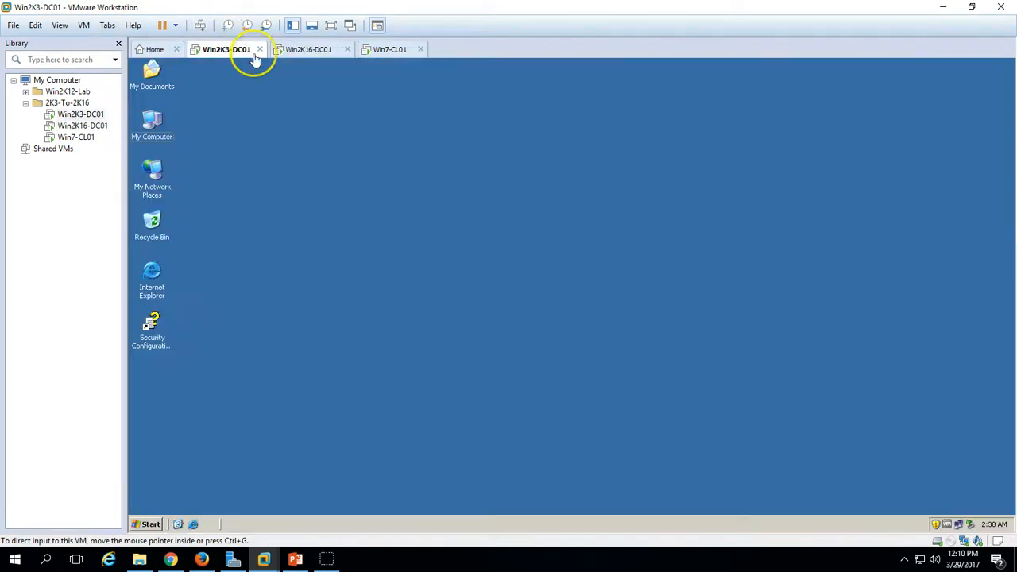
pyautogui.click(310, 50)
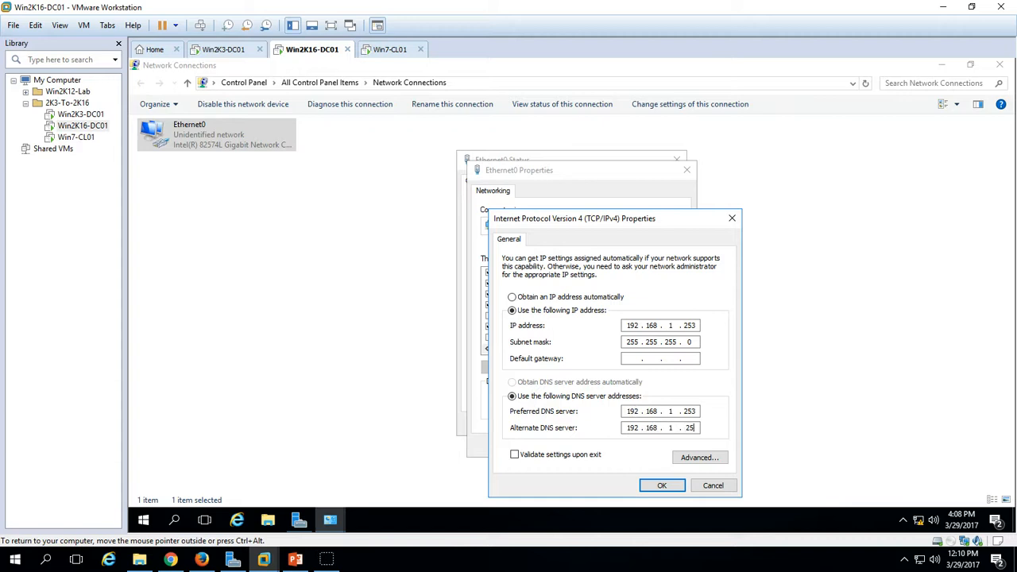
pyautogui.click(226, 49)
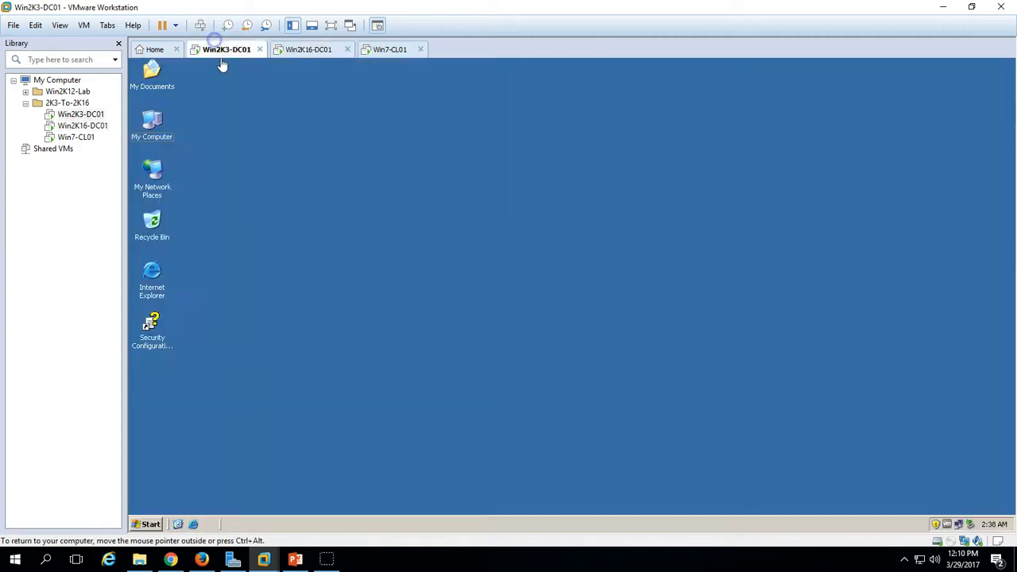
pyautogui.click(313, 50)
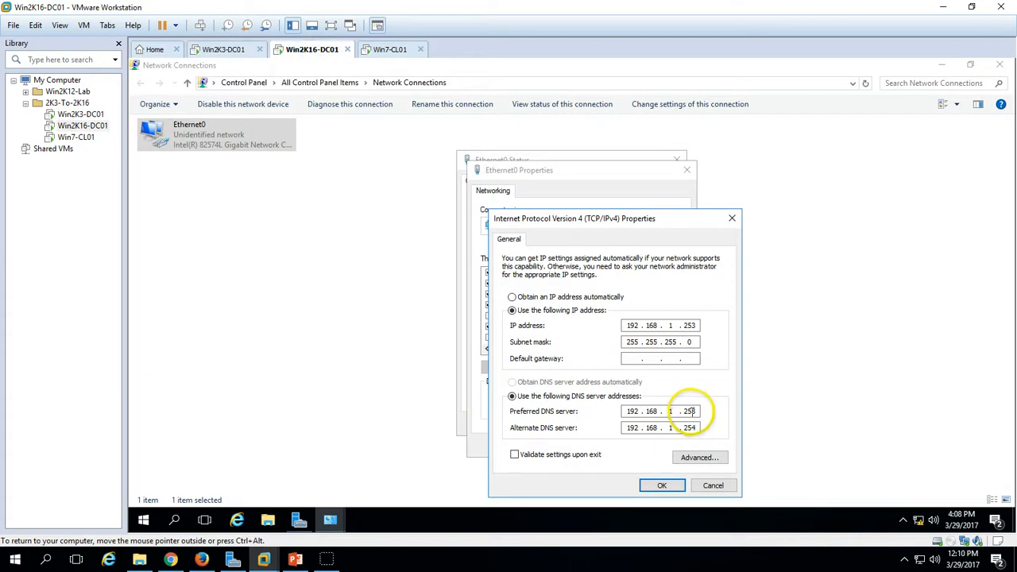
# - Set DNS servers 192.168.1.253 and 192.168.1.254, save, and close the adapter windows
pyautogui.doubleClick(688, 411)
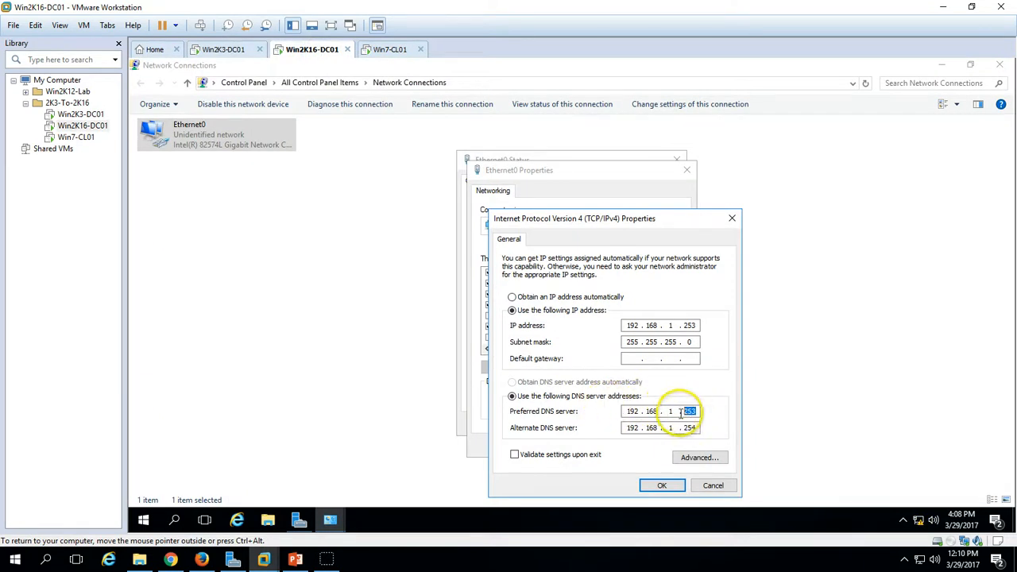
pyautogui.click(663, 485)
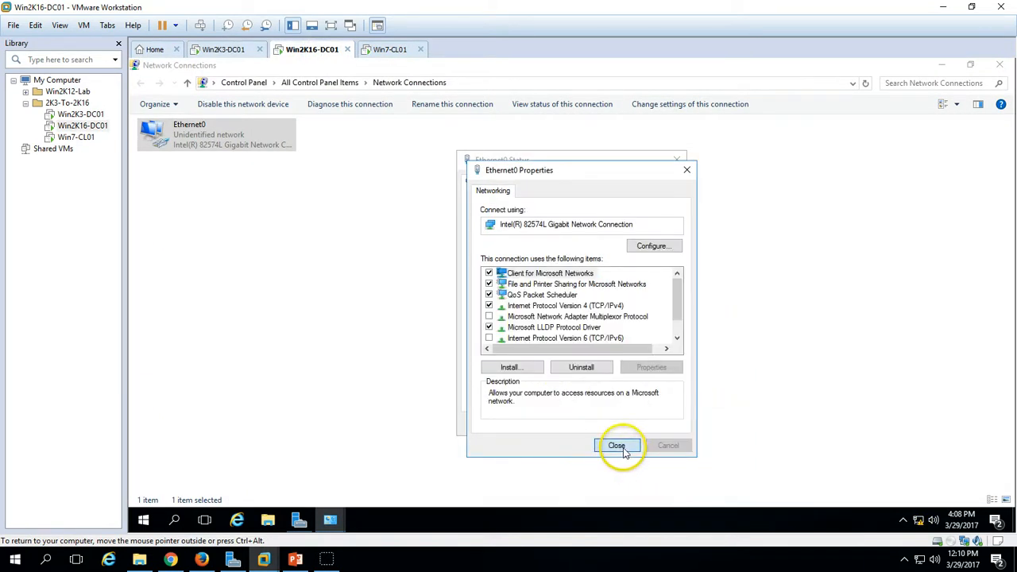
pyautogui.click(617, 447)
pyautogui.click(659, 484)
# - On Win2K3-DC01, set the TCP/IP alternate DNS server to 192.168.1.253 and save it
pyautogui.click(225, 49)
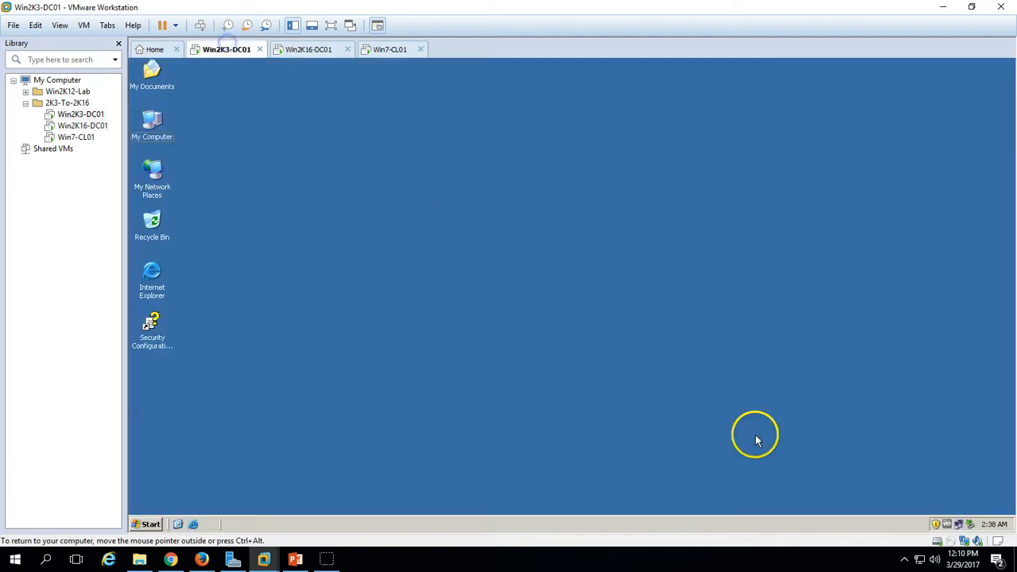
pyautogui.click(958, 525)
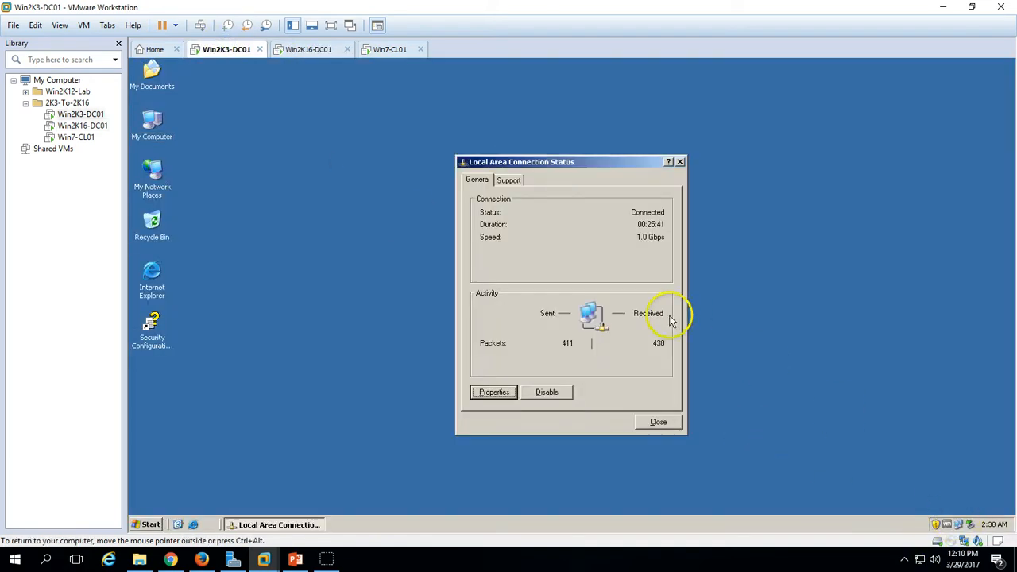
pyautogui.click(494, 392)
pyautogui.click(266, 255)
pyautogui.click(385, 281)
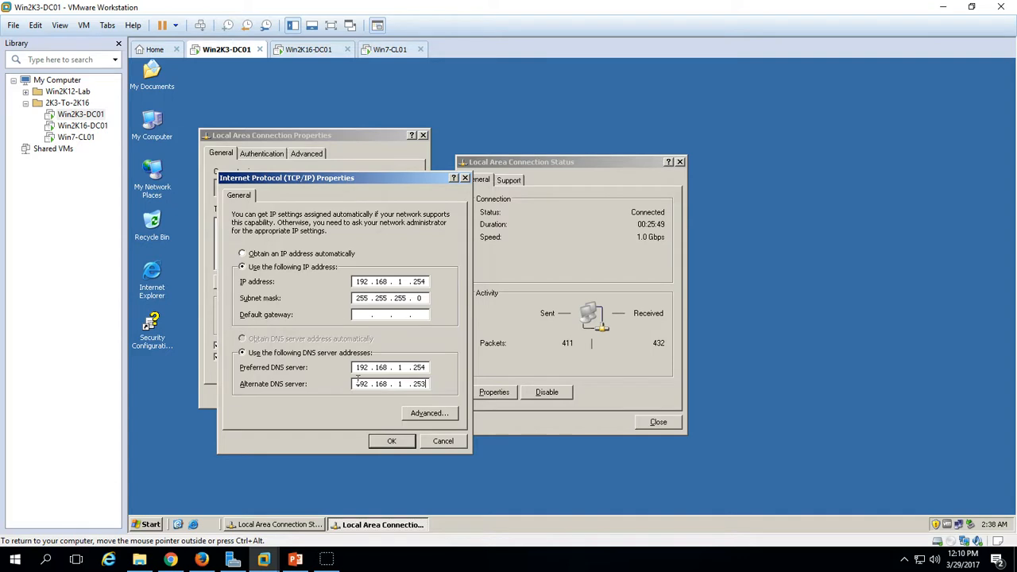
pyautogui.click(399, 445)
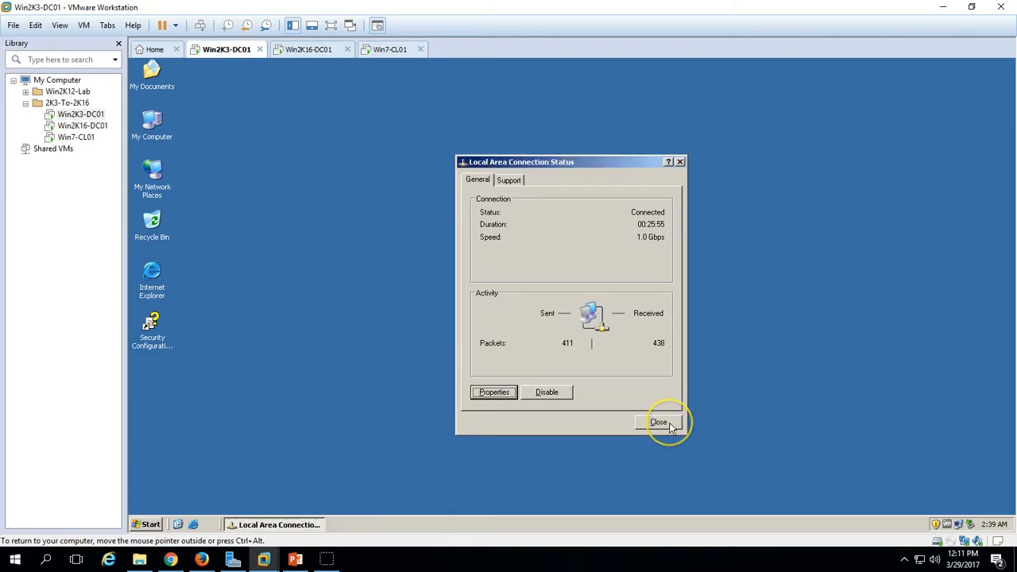
pyautogui.click(667, 425)
pyautogui.click(316, 50)
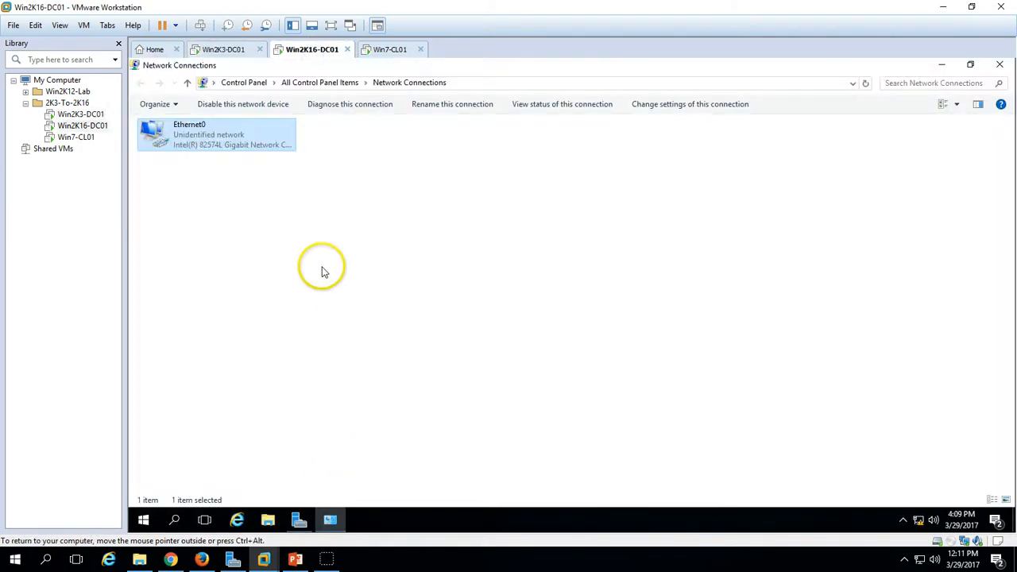
# - Refresh Win2K16-DC01's Server Manager Local Server page so Ethernet0 shows 192.168.1.253
pyautogui.click(944, 131)
pyautogui.click(998, 65)
pyautogui.click(812, 92)
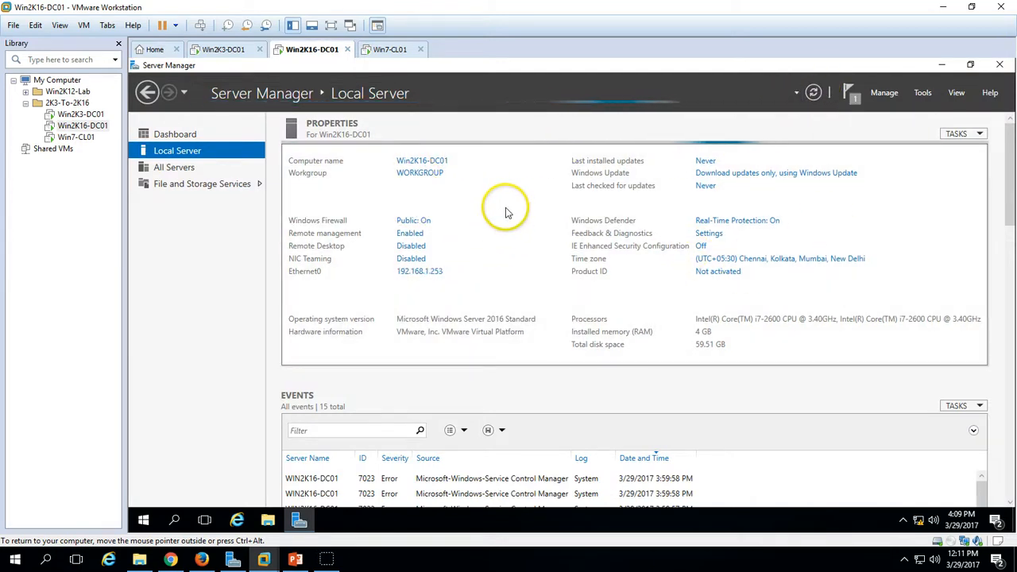
pyautogui.click(194, 135)
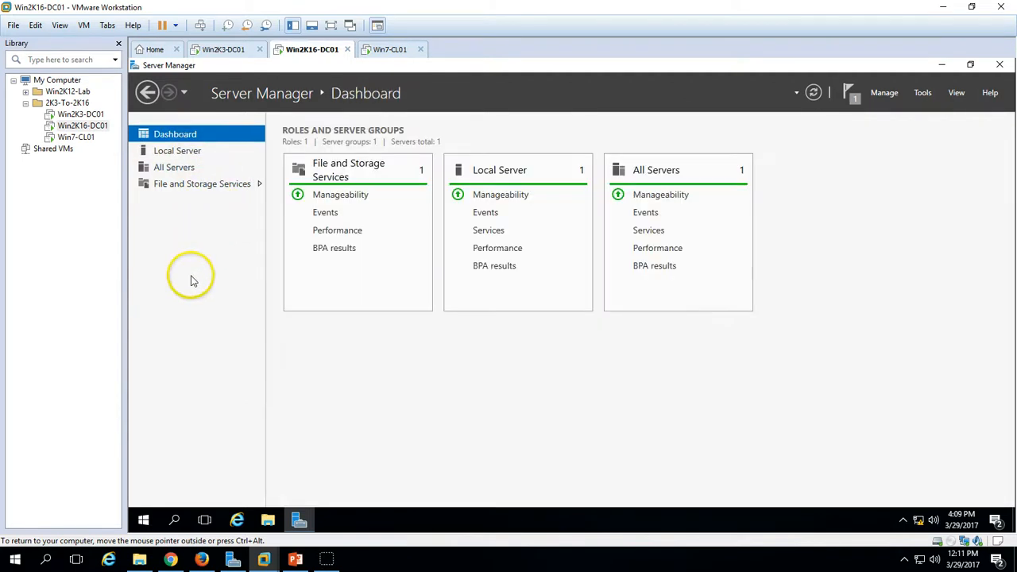
pyautogui.click(193, 155)
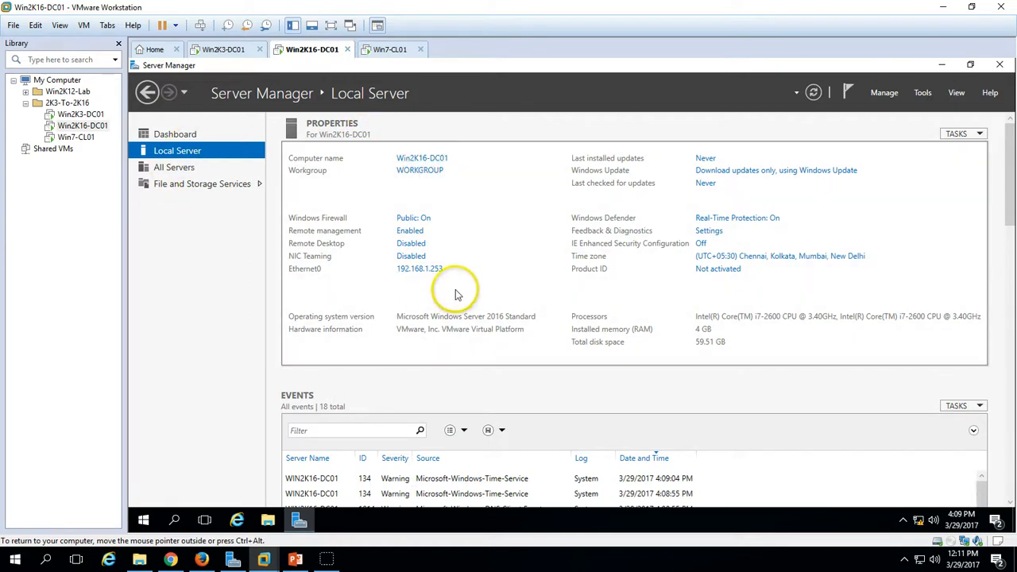
pyautogui.click(384, 50)
# - Refresh the Win7-CL01 desktop and launch a command prompt by searching 'cmd' from Start
pyautogui.rightClick(314, 202)
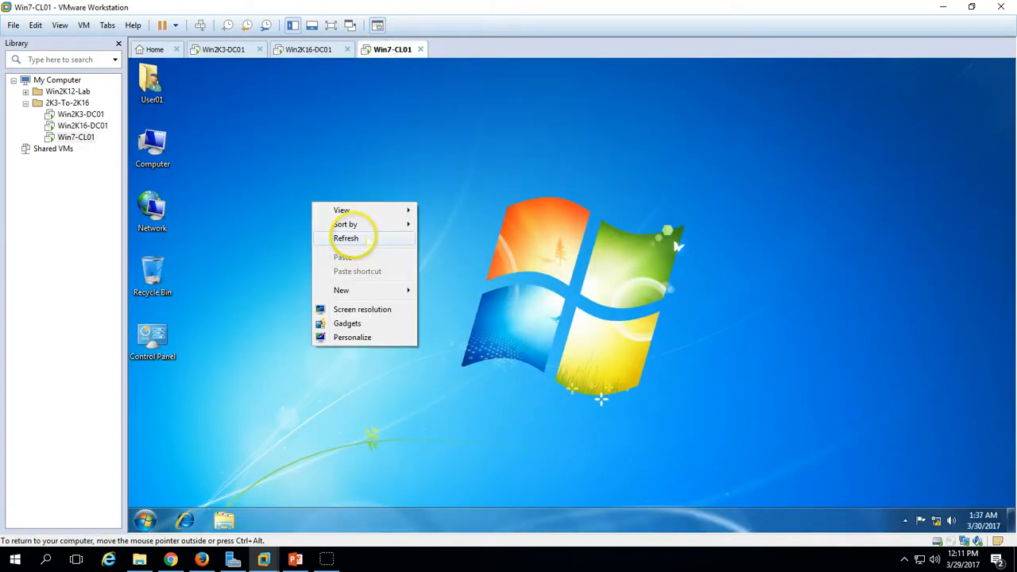
pyautogui.click(373, 159)
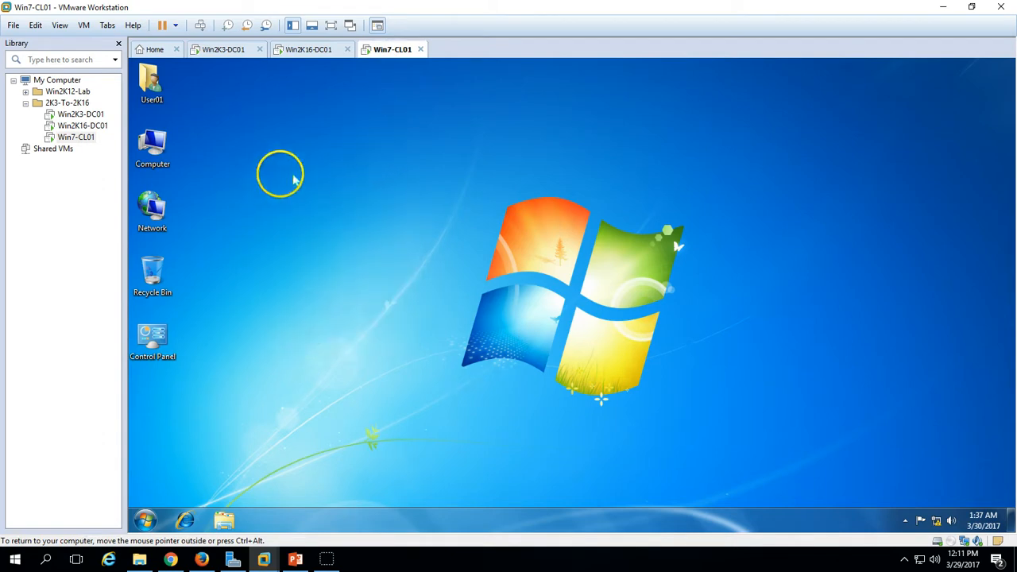
pyautogui.click(145, 520)
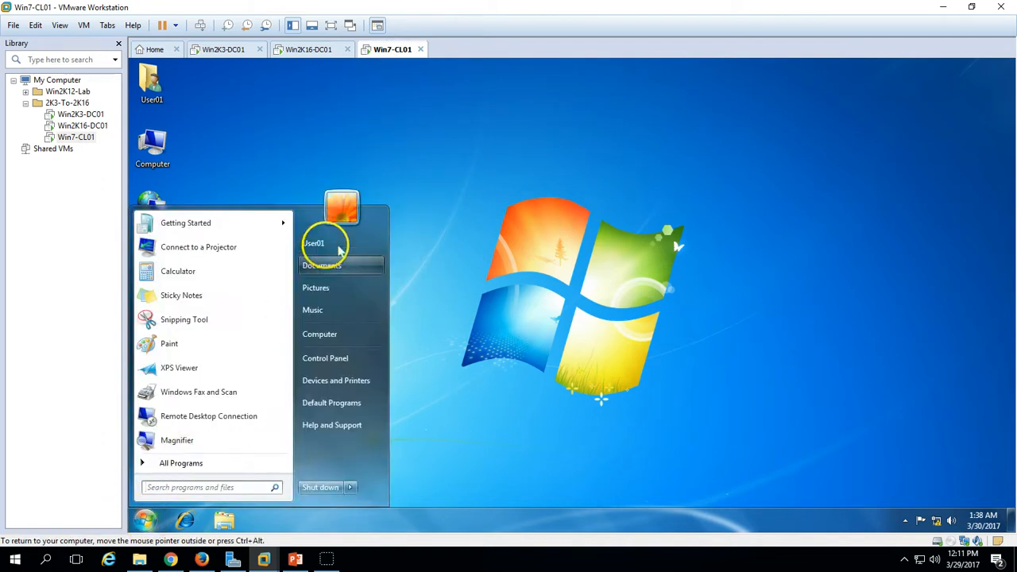
pyautogui.click(338, 247)
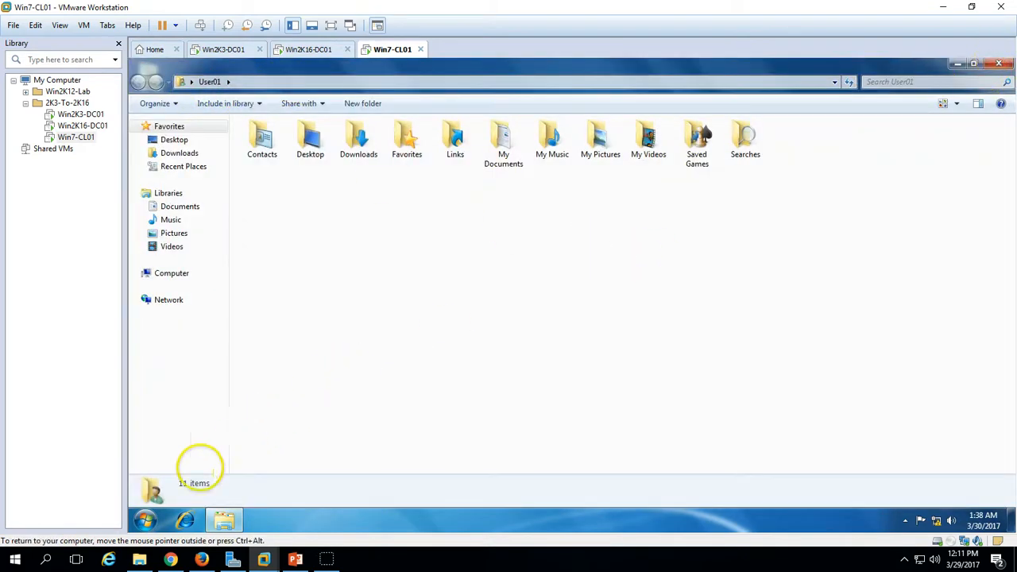
pyautogui.click(144, 520)
pyautogui.write('cmd')
pyautogui.press('Return')
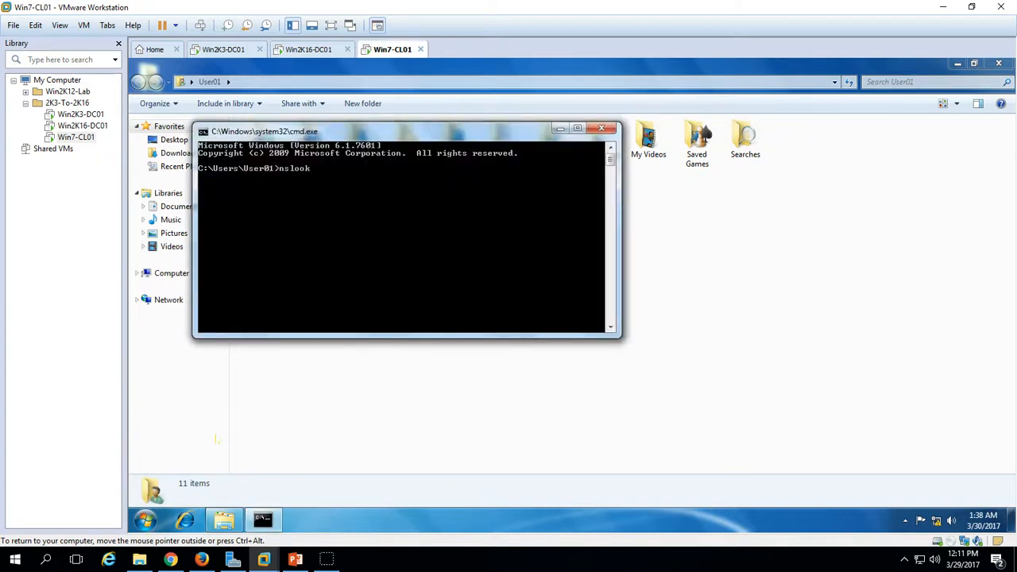
# - Run nslookup to confirm the default server is win2k3-dc01 at 192.168.1.254, then close the prompt
pyautogui.write('nslookup')
pyautogui.press('Return')
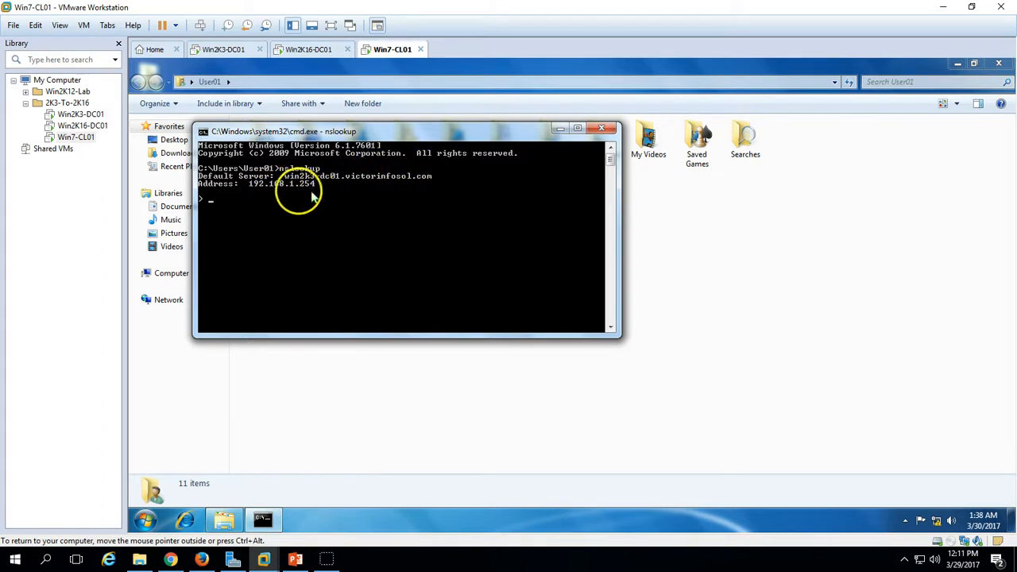
pyautogui.click(602, 128)
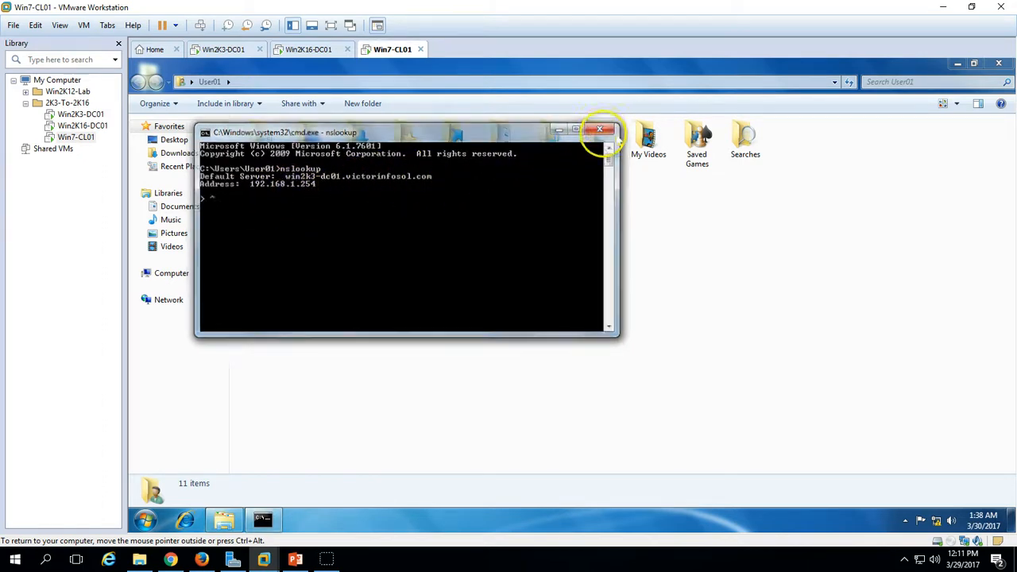
pyautogui.hotkey('ctrl', 'a')
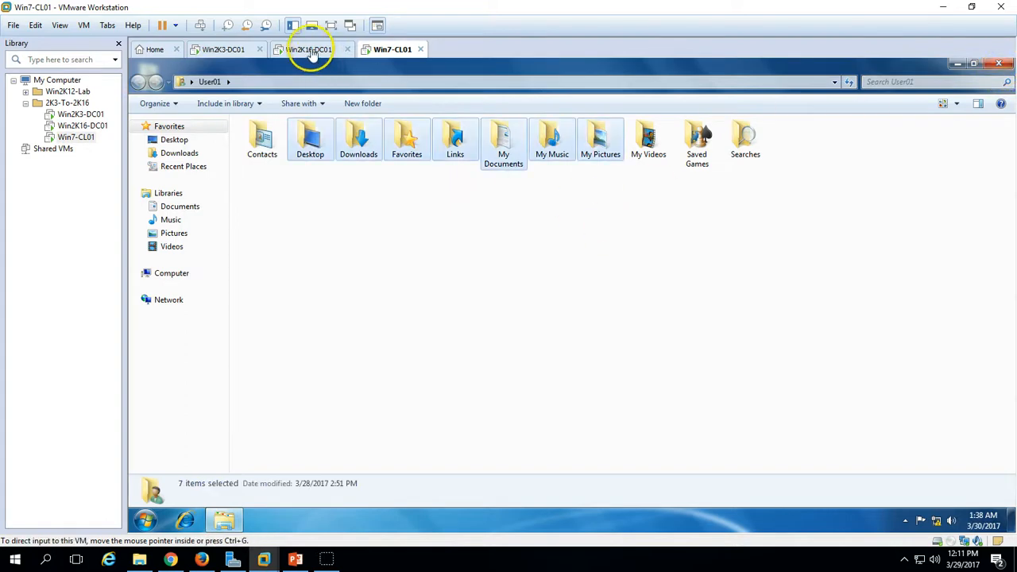
pyautogui.click(308, 49)
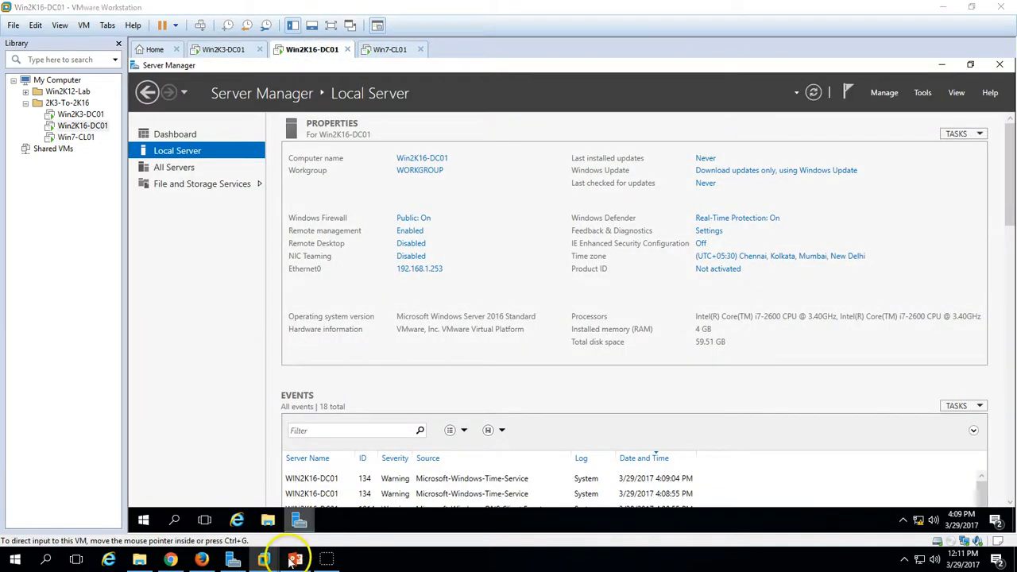
pyautogui.click(295, 559)
pyautogui.click(861, 539)
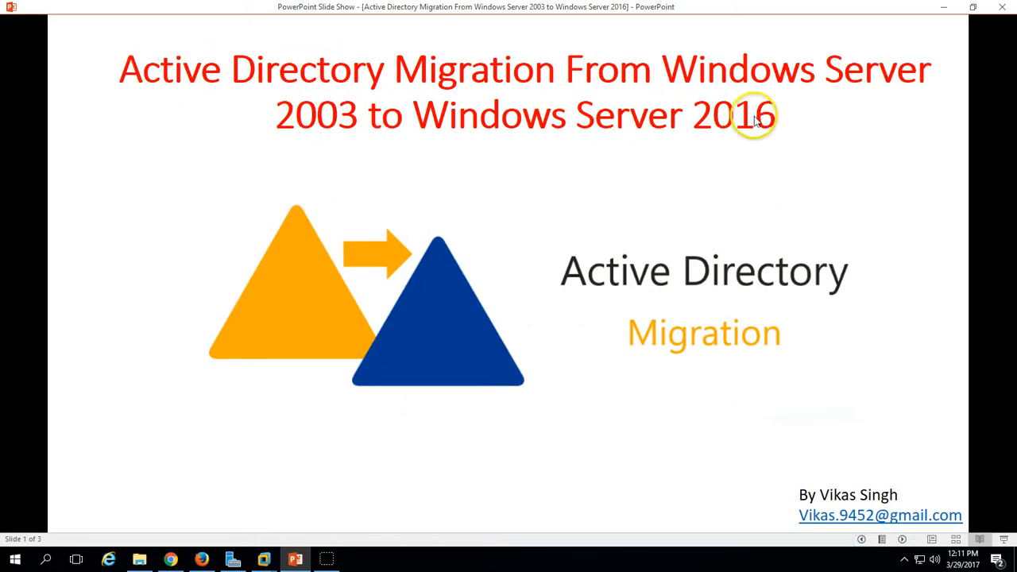
pyautogui.click(264, 559)
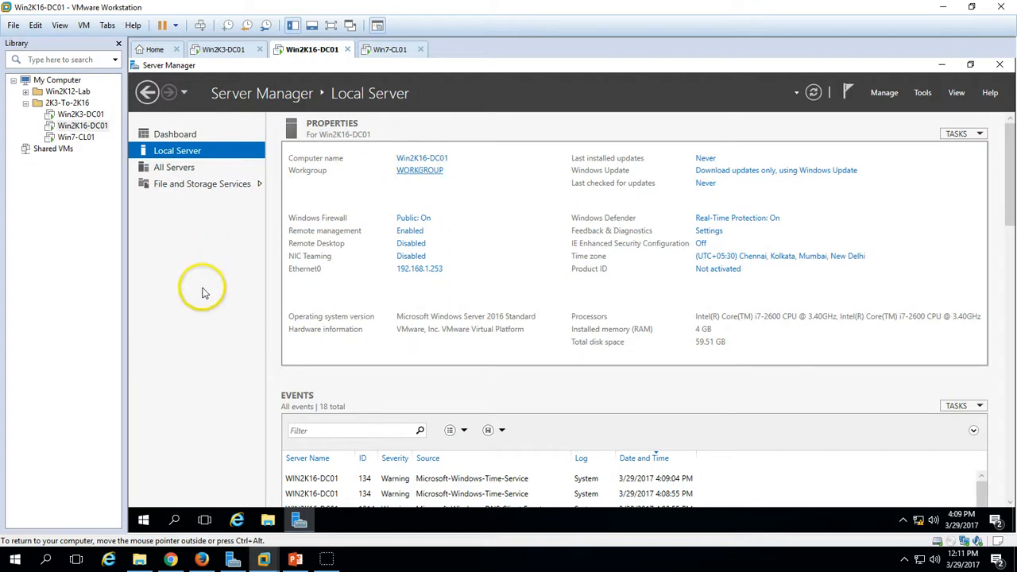
# - In System Properties, choose to join Win2K16-DC01 to the victorinfosol.com domain
pyautogui.click(414, 171)
pyautogui.click(425, 295)
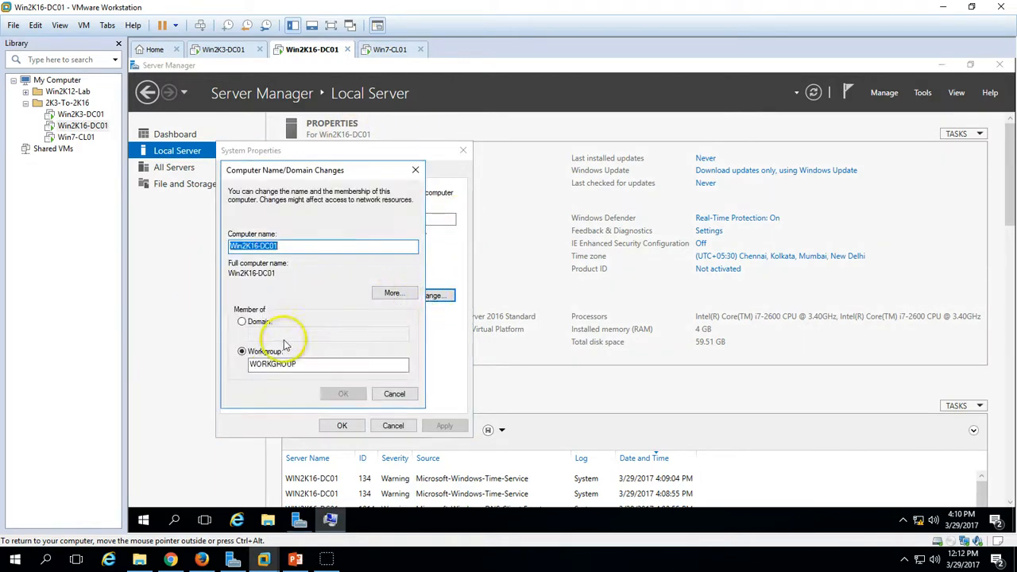
pyautogui.click(258, 321)
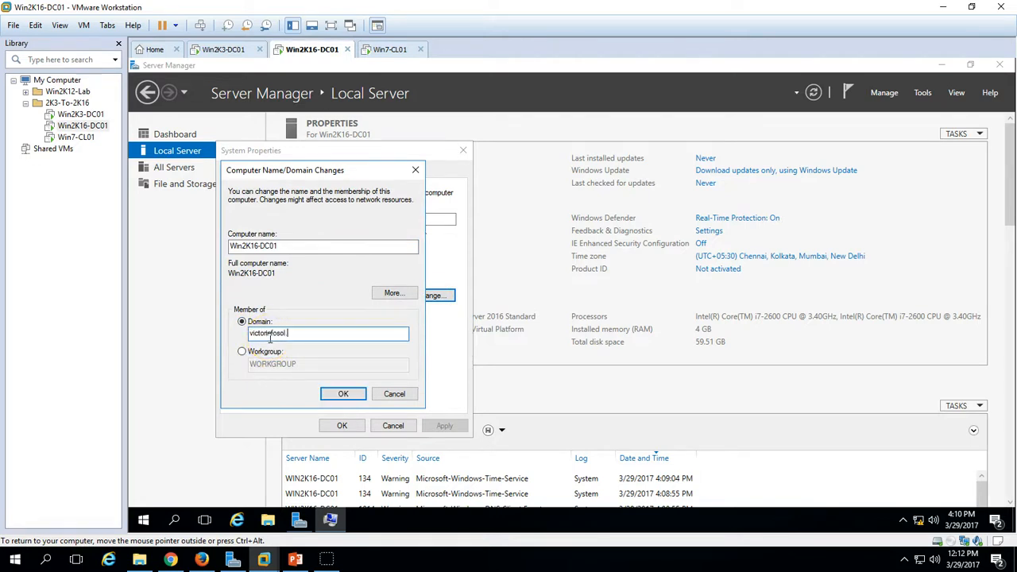
pyautogui.press('Return')
pyautogui.press('Return')
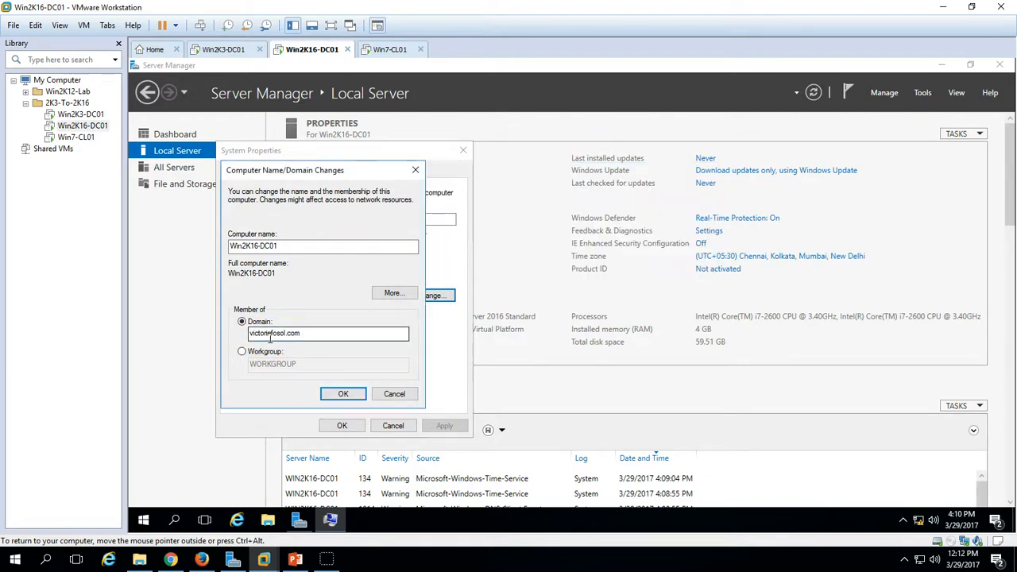
pyautogui.press('Return')
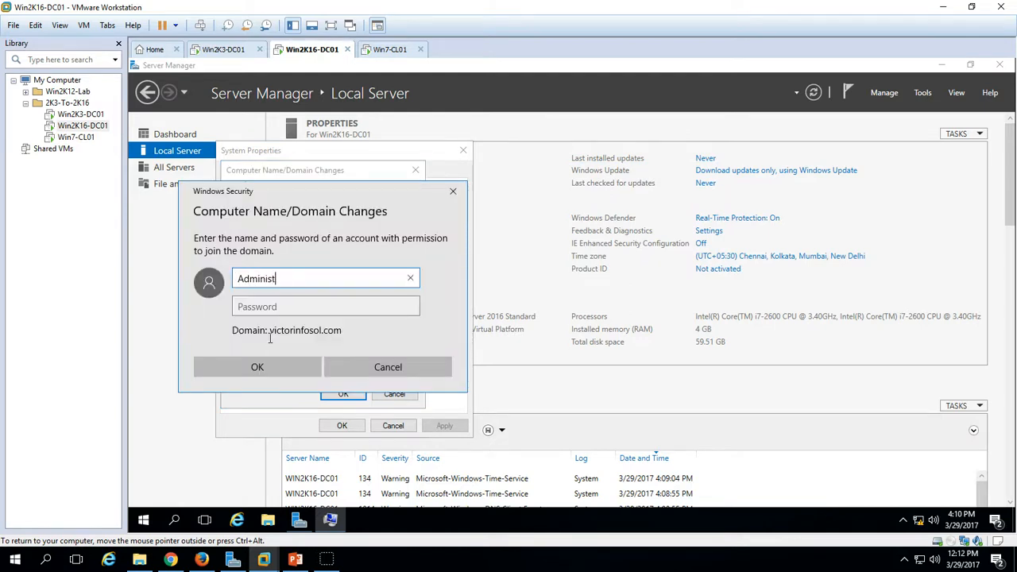
# - Authenticate as the domain Administrator, acknowledge the welcome and restart notices, and restart now
pyautogui.write('Administrator')
pyautogui.press('Tab')
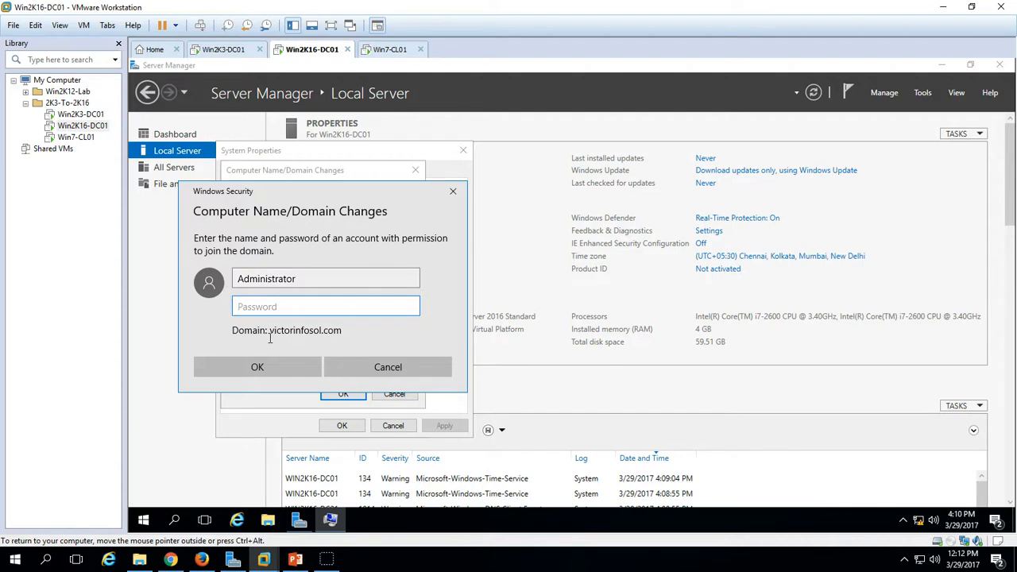
pyautogui.press('Return')
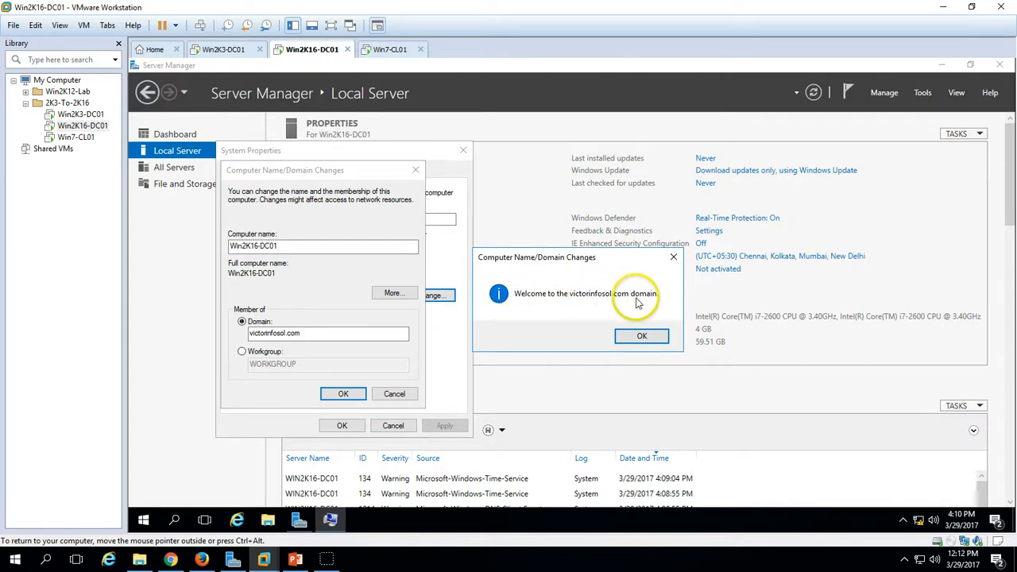
pyautogui.click(640, 337)
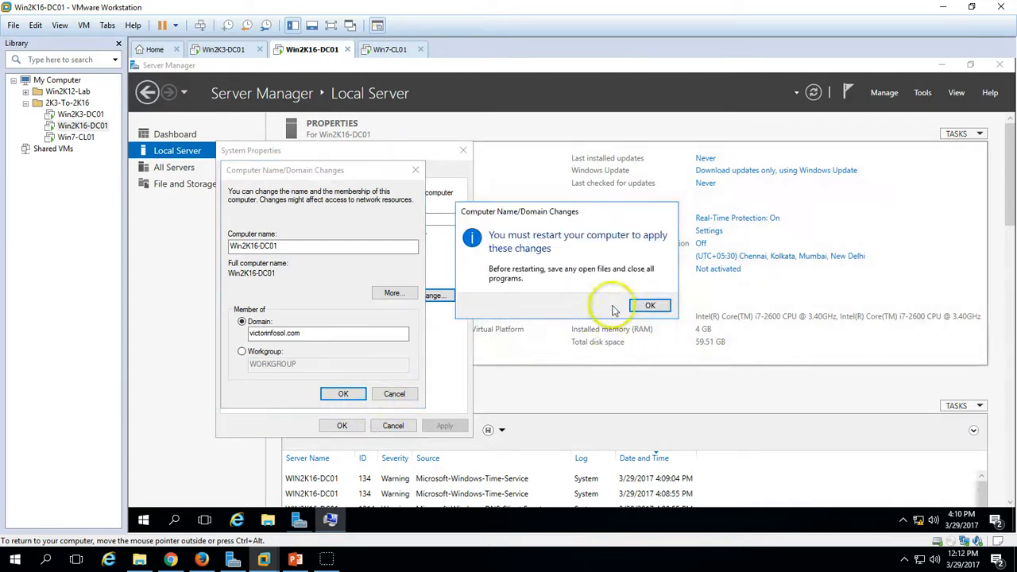
pyautogui.click(650, 304)
pyautogui.click(342, 425)
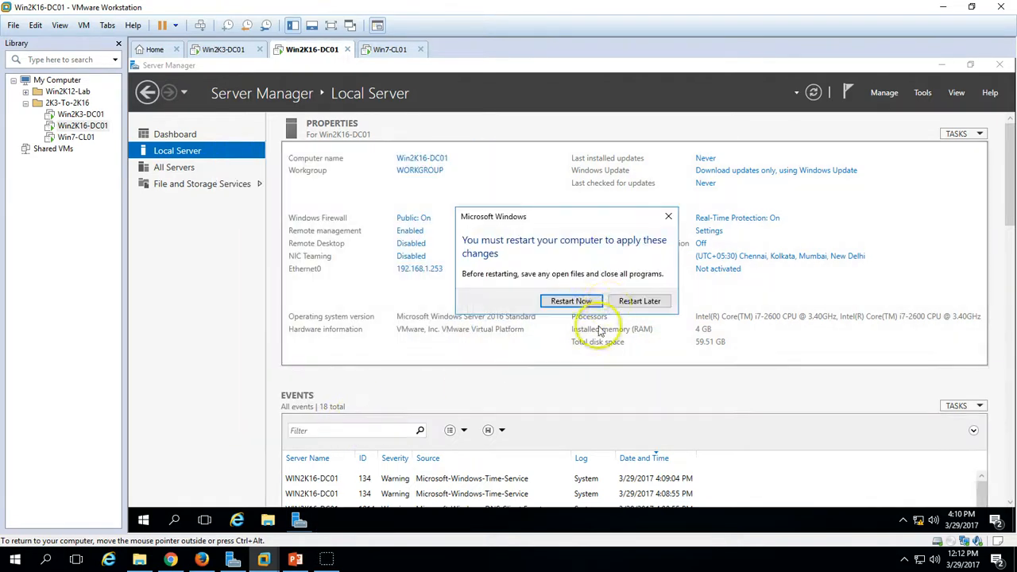
pyautogui.click(577, 308)
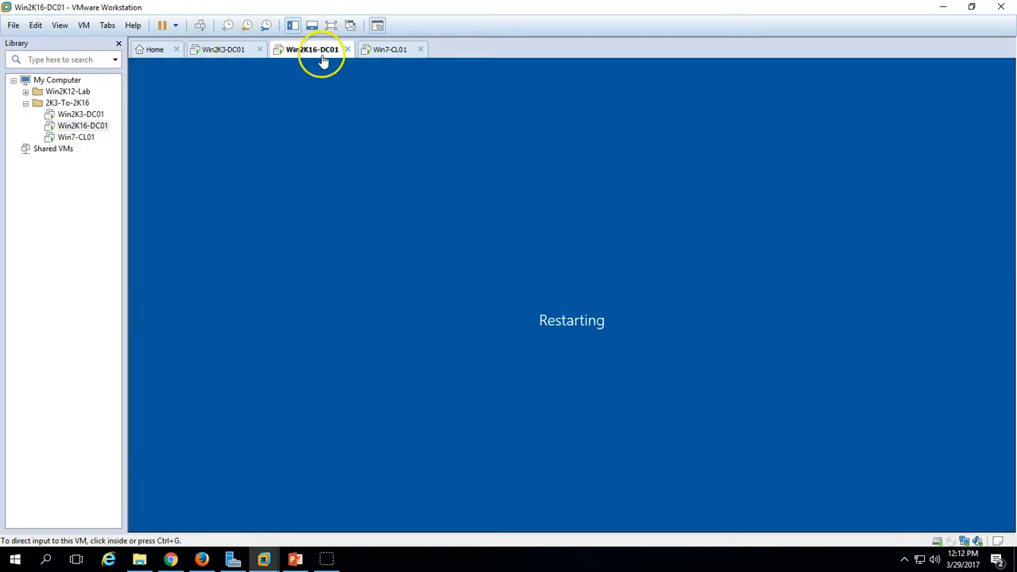
# - On Win2K3-DC01, open Active Directory Users and Computers from Start > Administrative Tools
pyautogui.click(225, 50)
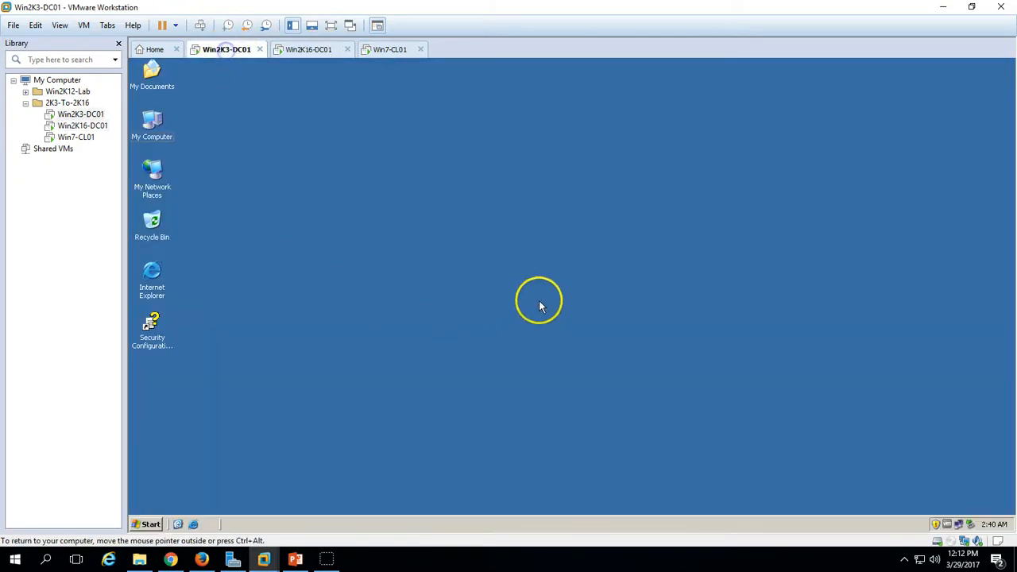
pyautogui.click(147, 525)
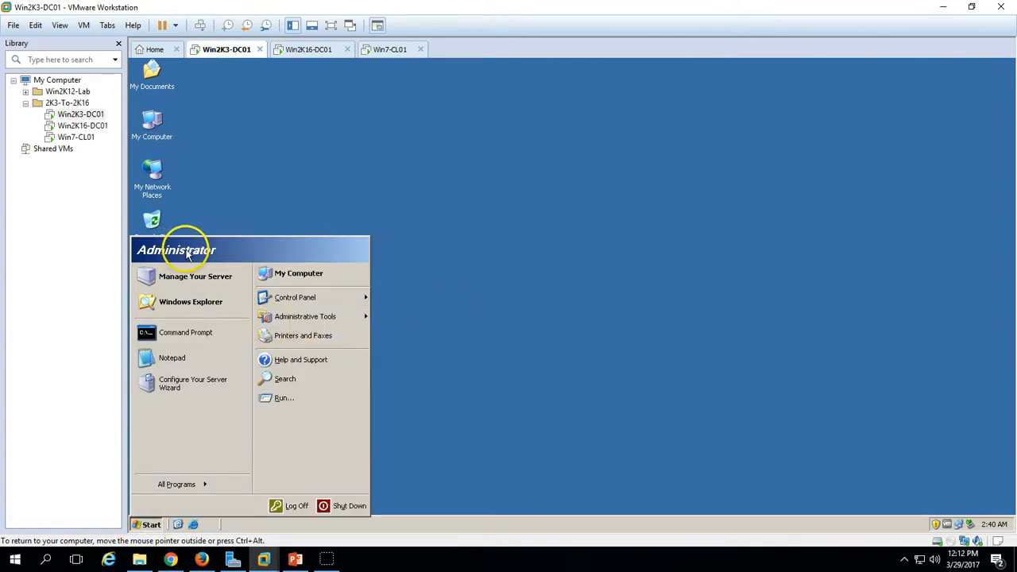
pyautogui.click(313, 123)
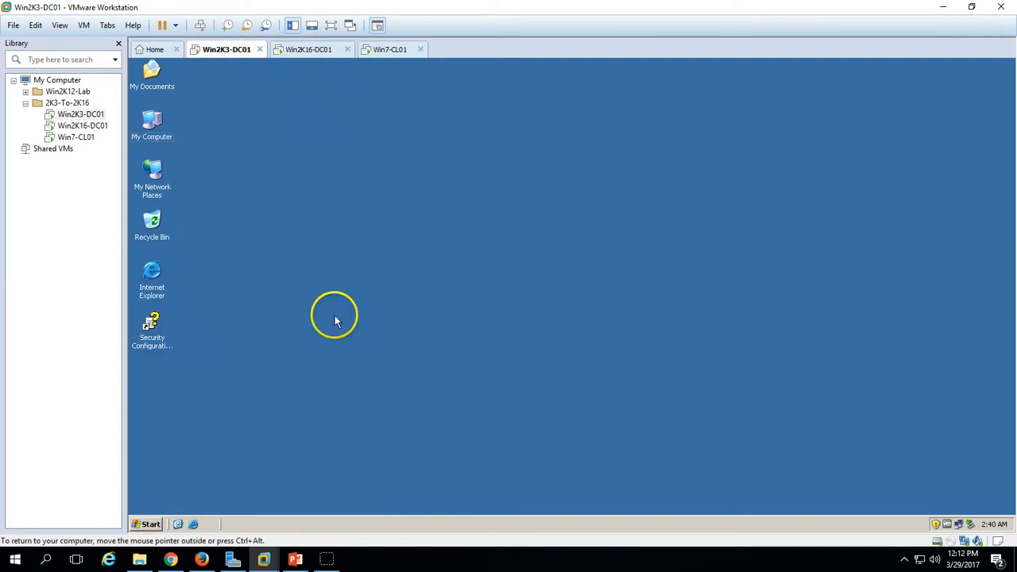
pyautogui.click(147, 524)
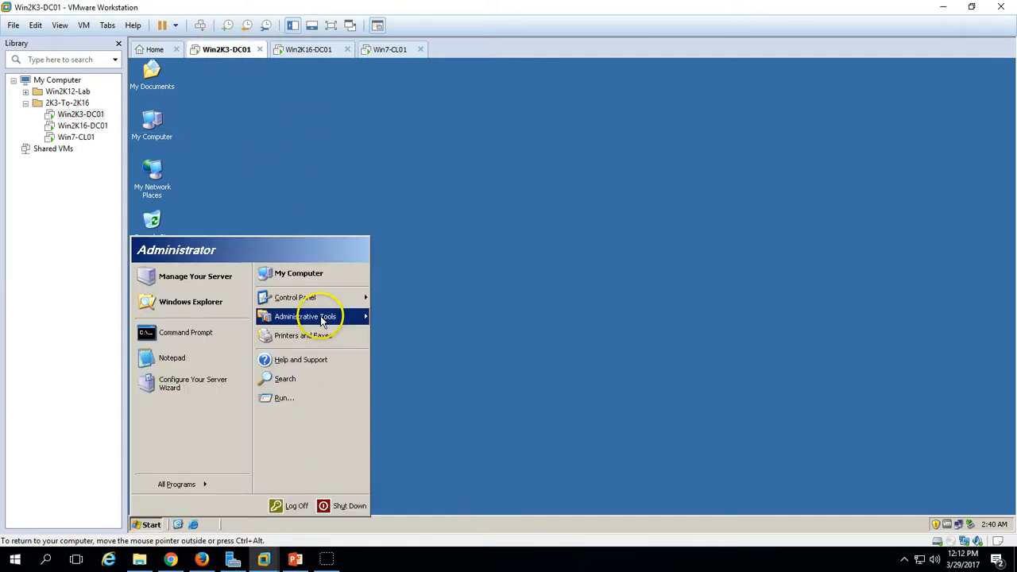
pyautogui.moveTo(322, 317)
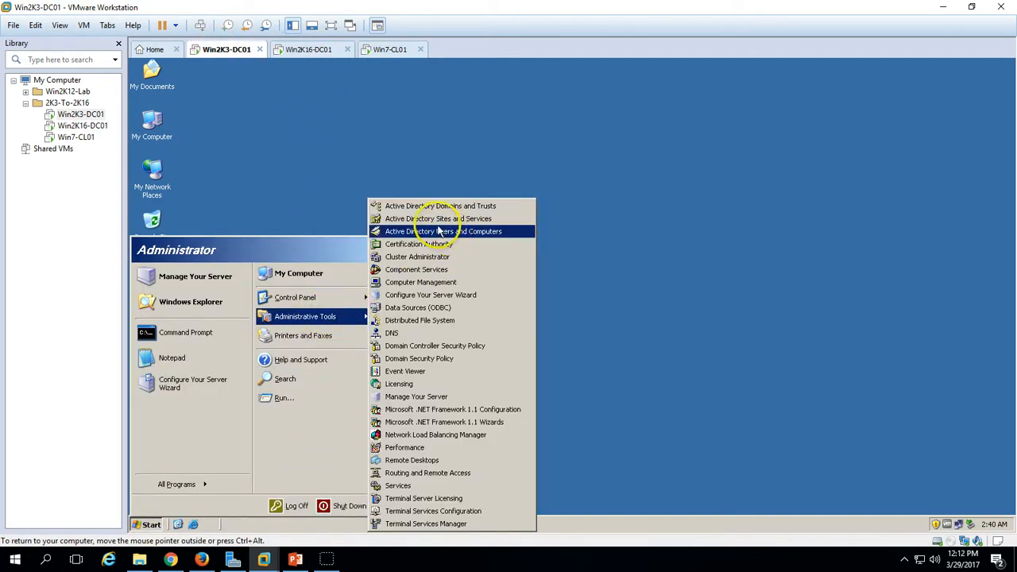
pyautogui.click(449, 231)
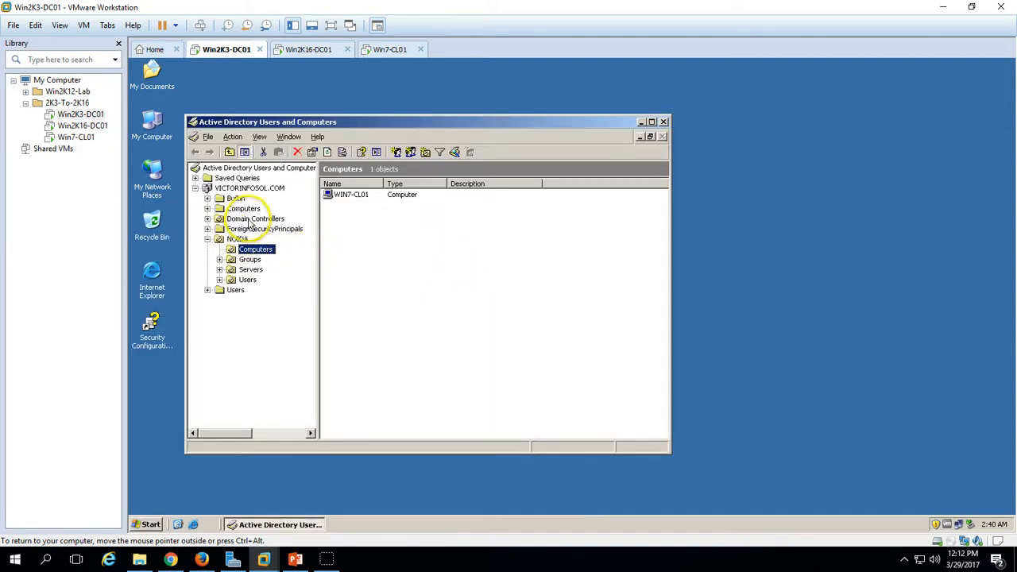
# - Maximize ADUC, find WIN2K16-DC01 in the Computers container, and widen the Users Description column
pyautogui.doubleClick(421, 125)
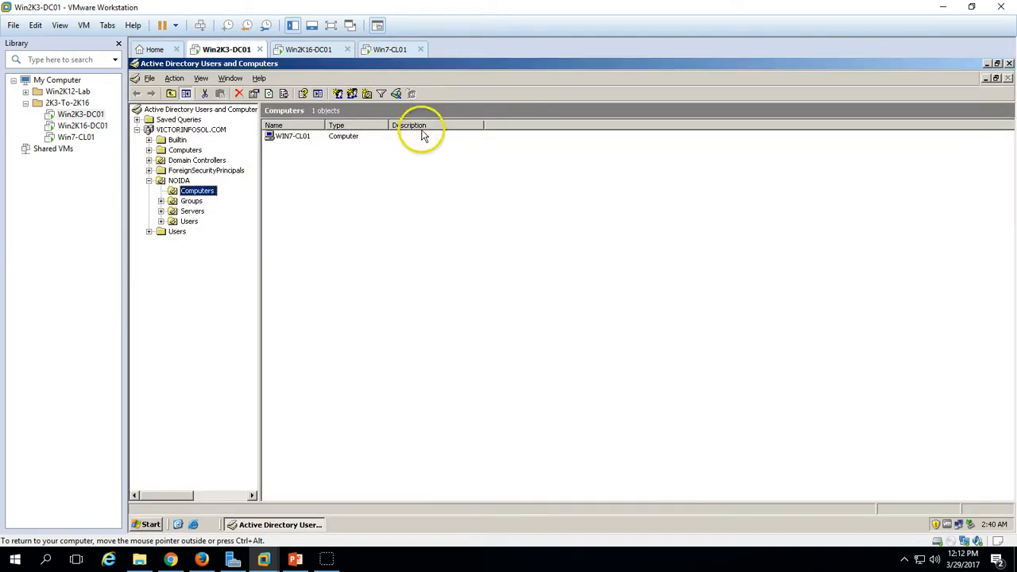
pyautogui.click(191, 201)
pyautogui.click(182, 151)
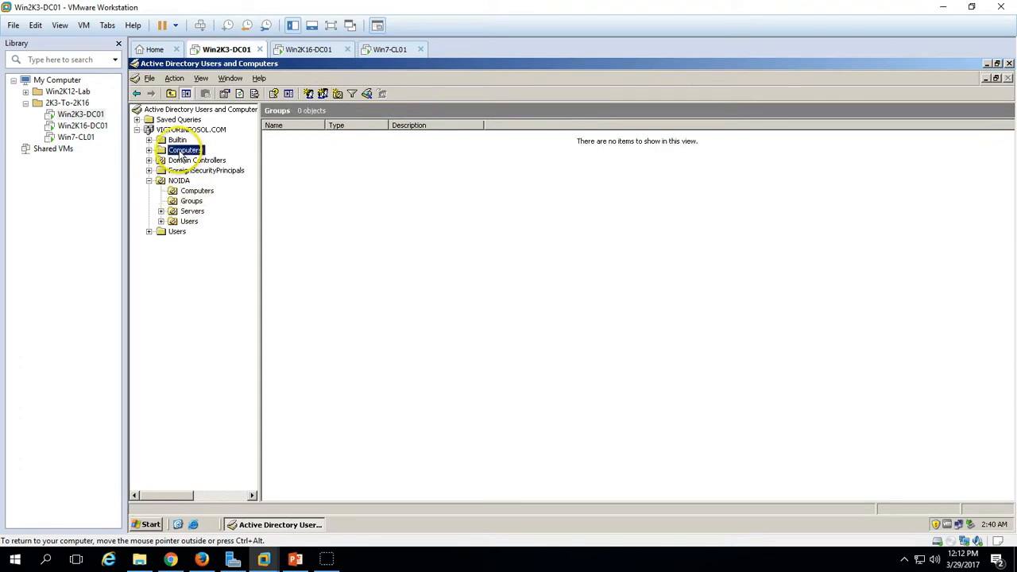
pyautogui.click(177, 231)
pyautogui.click(322, 138)
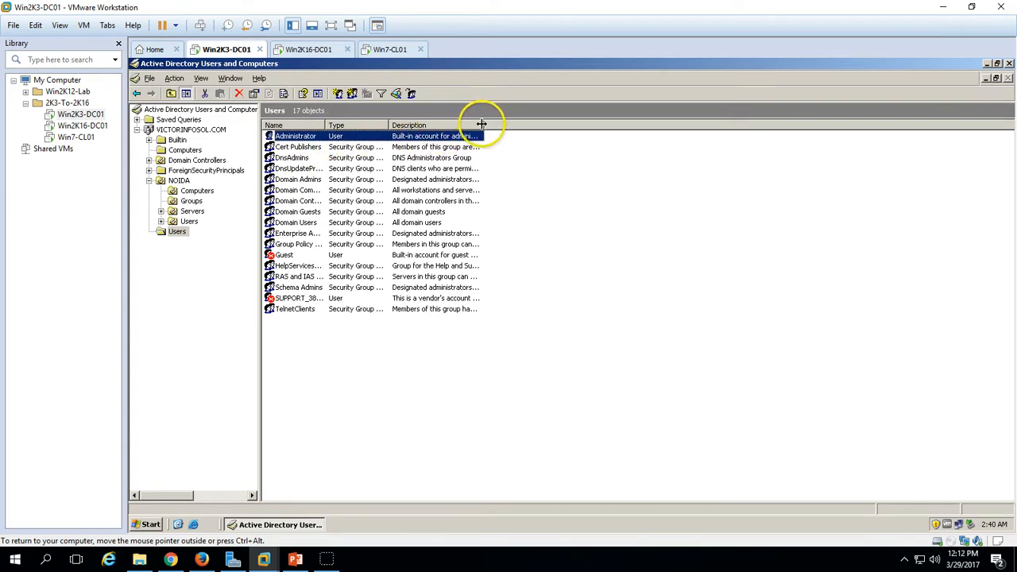
pyautogui.doubleClick(483, 121)
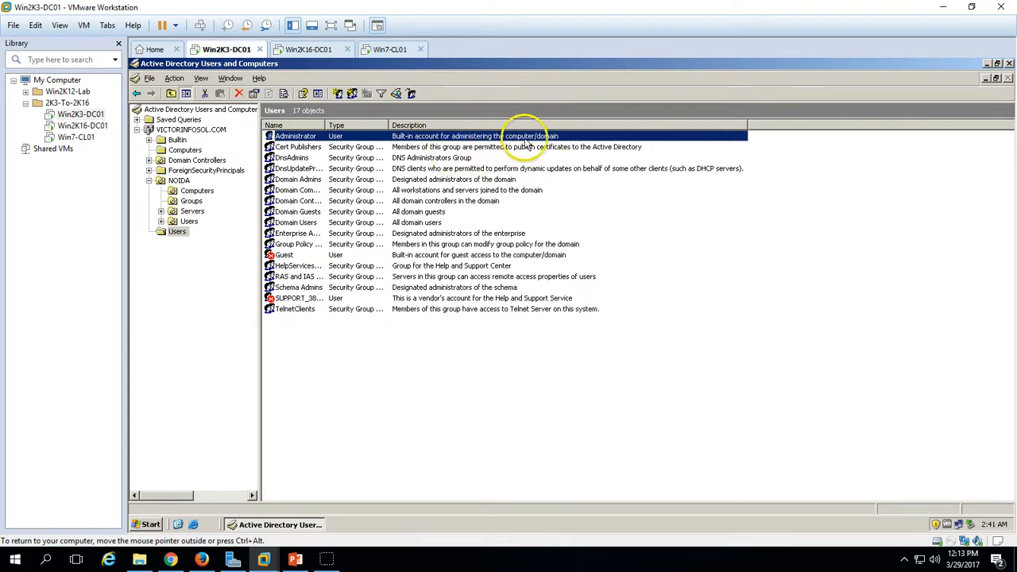
pyautogui.click(352, 368)
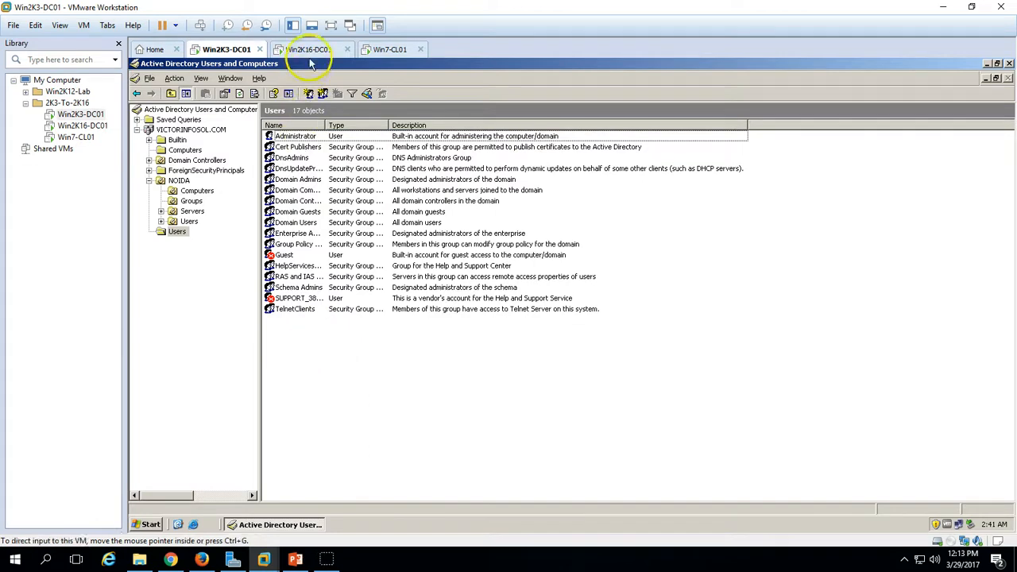
# - Check Win2K16-DC01's restart, then browse the NOIDA Computers, Groups, Servers and Users OUs
pyautogui.click(310, 50)
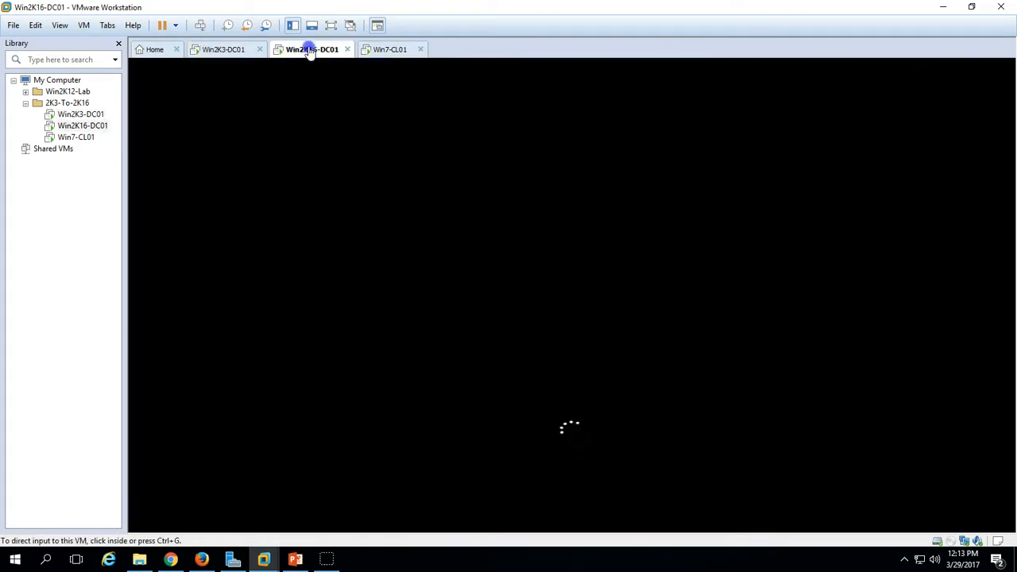
pyautogui.click(235, 50)
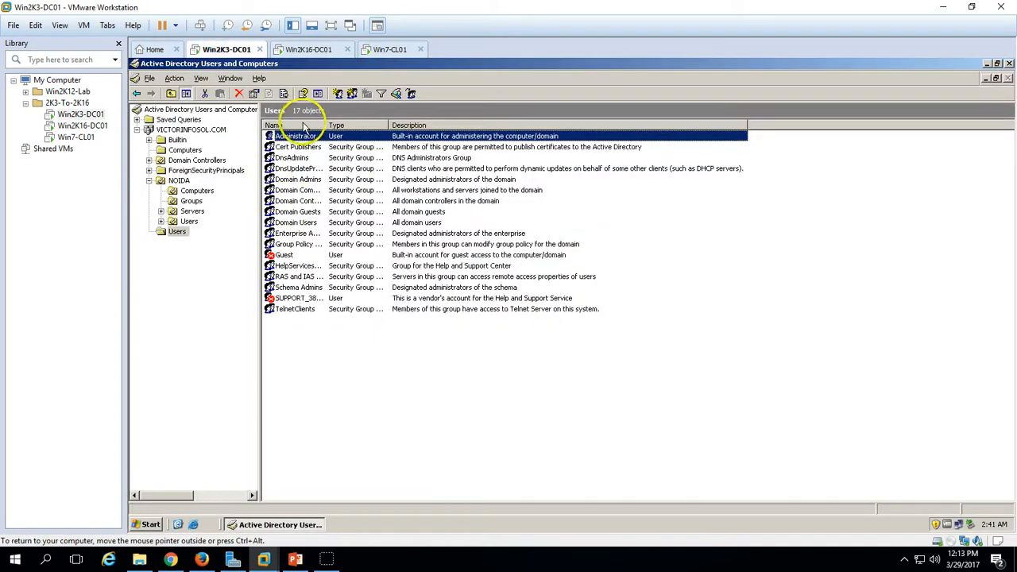
pyautogui.click(386, 366)
pyautogui.click(191, 191)
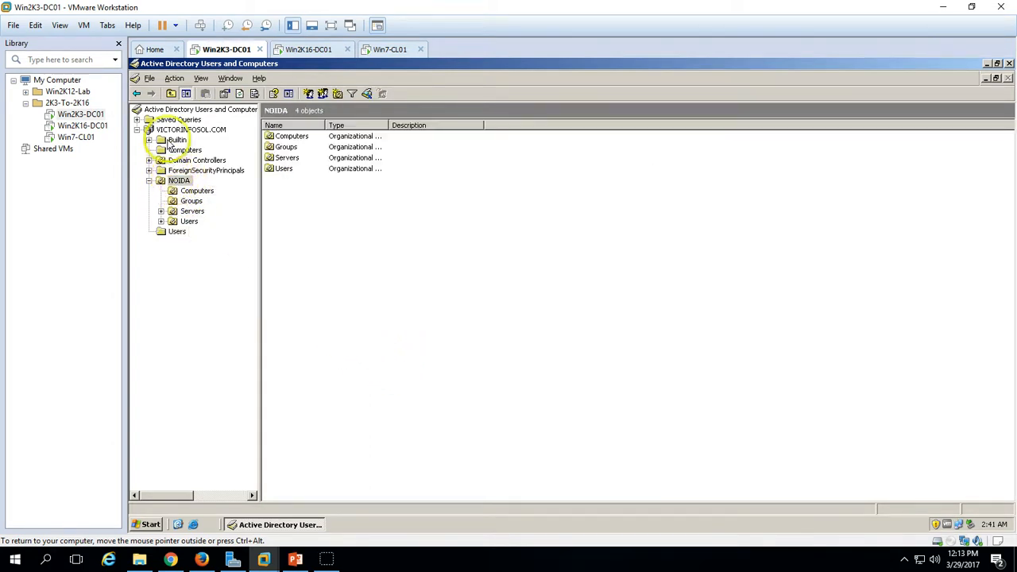
pyautogui.click(191, 191)
pyautogui.click(191, 201)
pyautogui.click(192, 211)
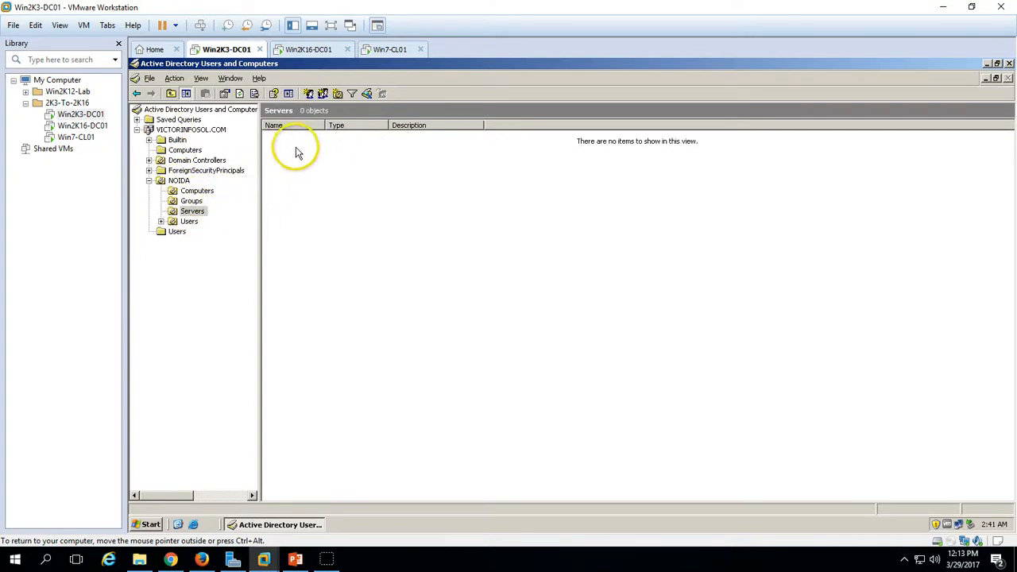
pyautogui.click(189, 222)
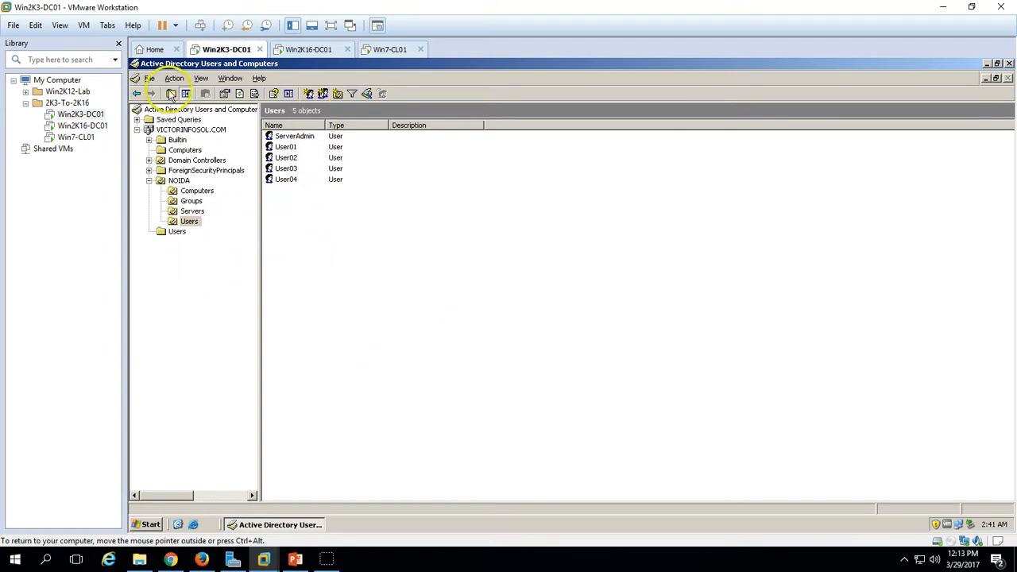
pyautogui.click(180, 131)
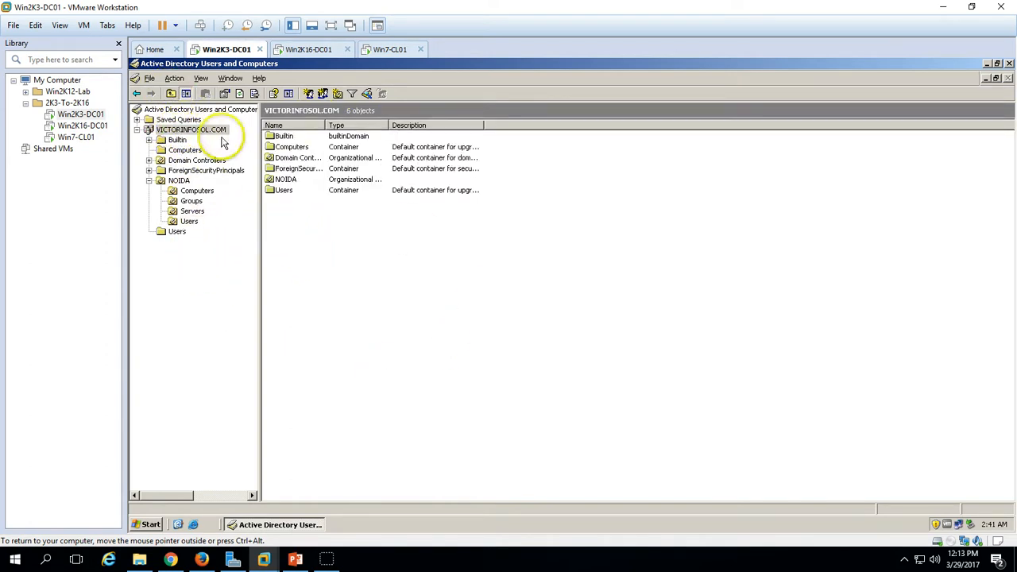
pyautogui.click(296, 47)
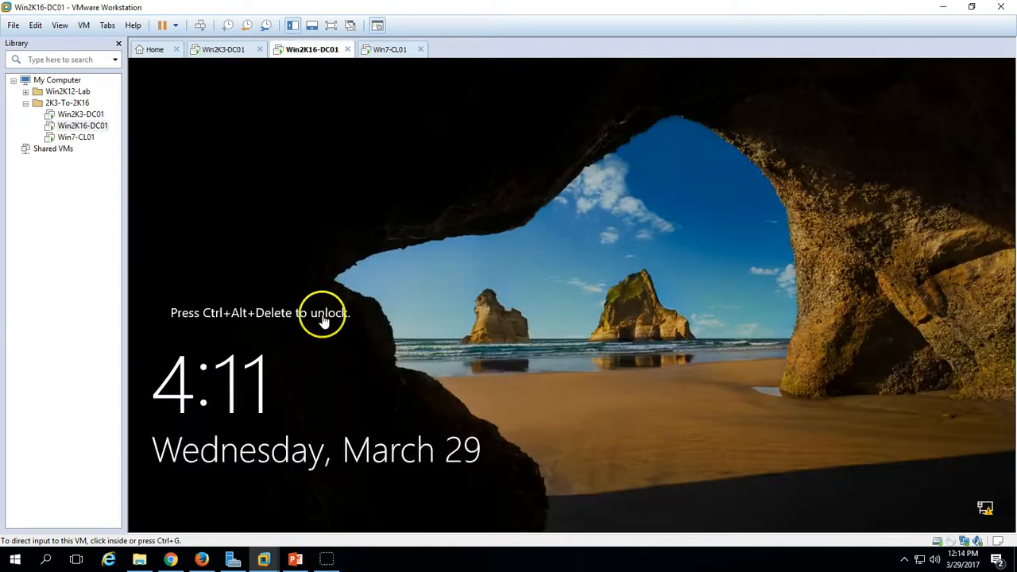
# - Sign in to Win2K16-DC01 as another user with the domain account
pyautogui.click(200, 25)
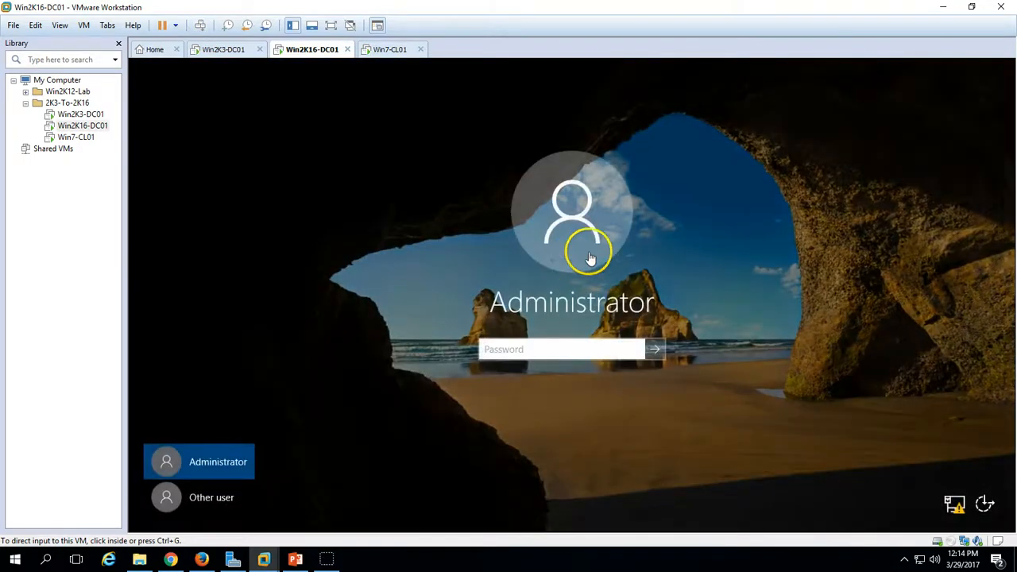
pyautogui.click(589, 252)
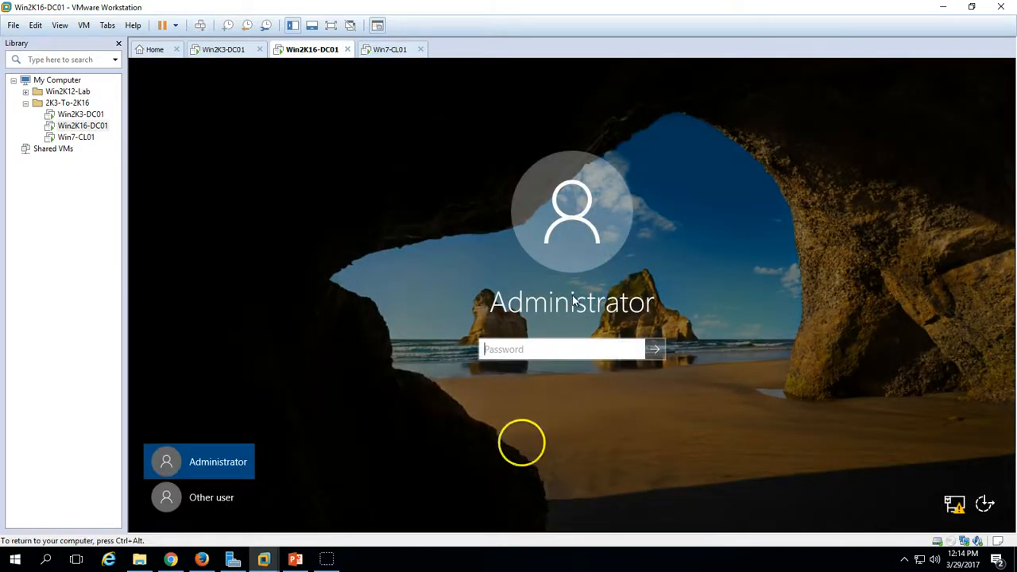
pyautogui.click(247, 501)
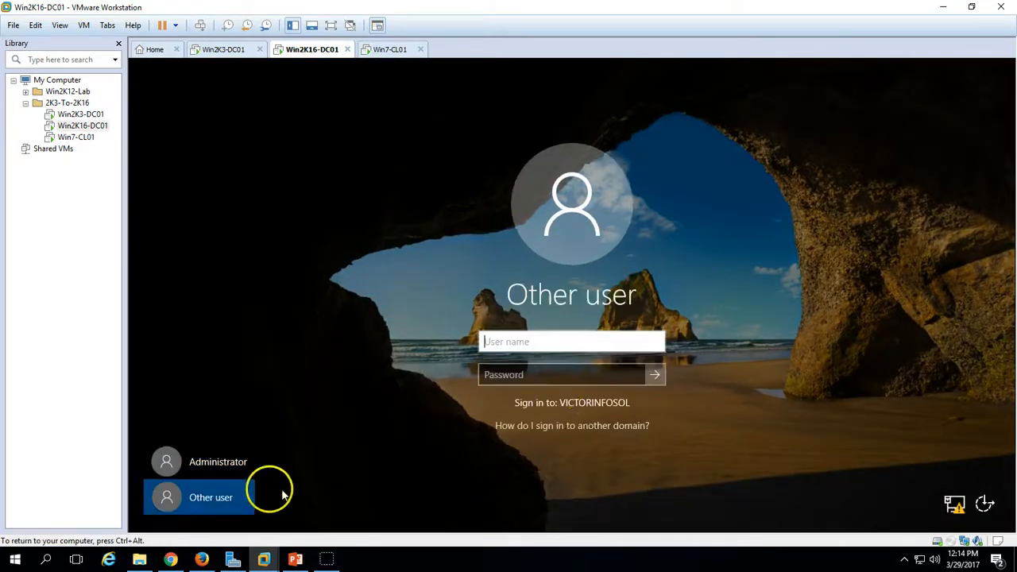
pyautogui.write('VICTORINFOSOL\\Administrator')
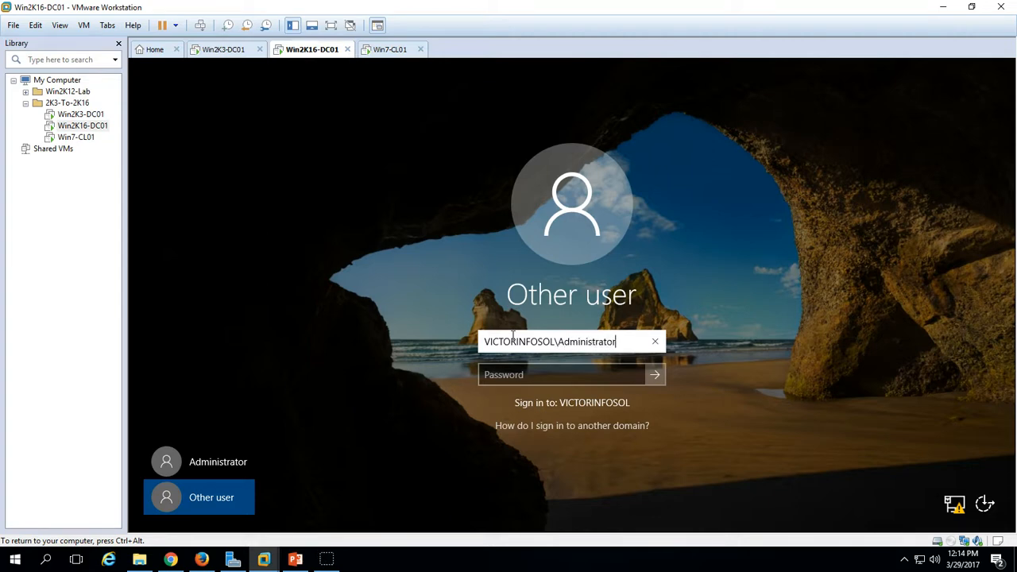
pyautogui.press('Tab')
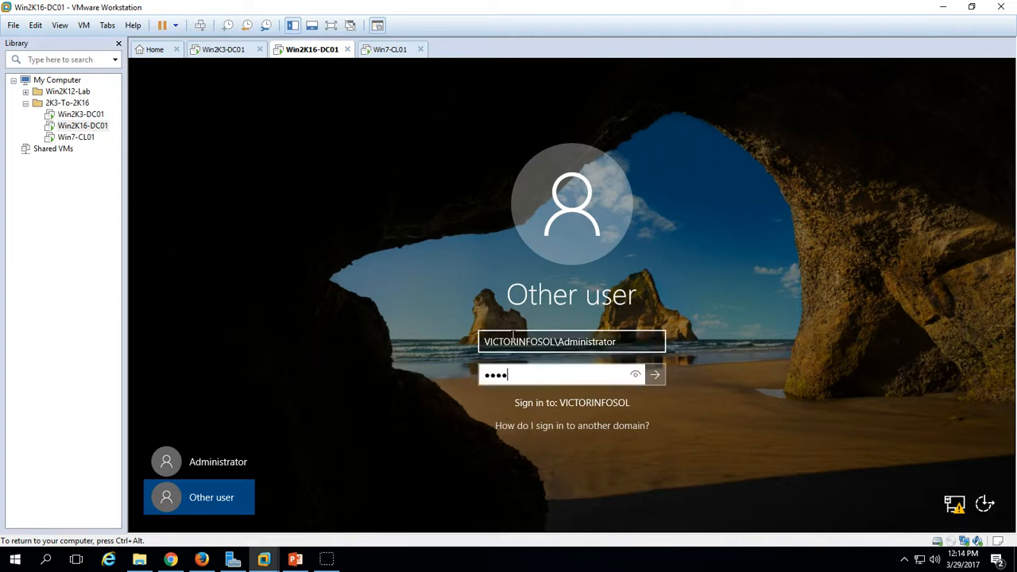
pyautogui.press('Return')
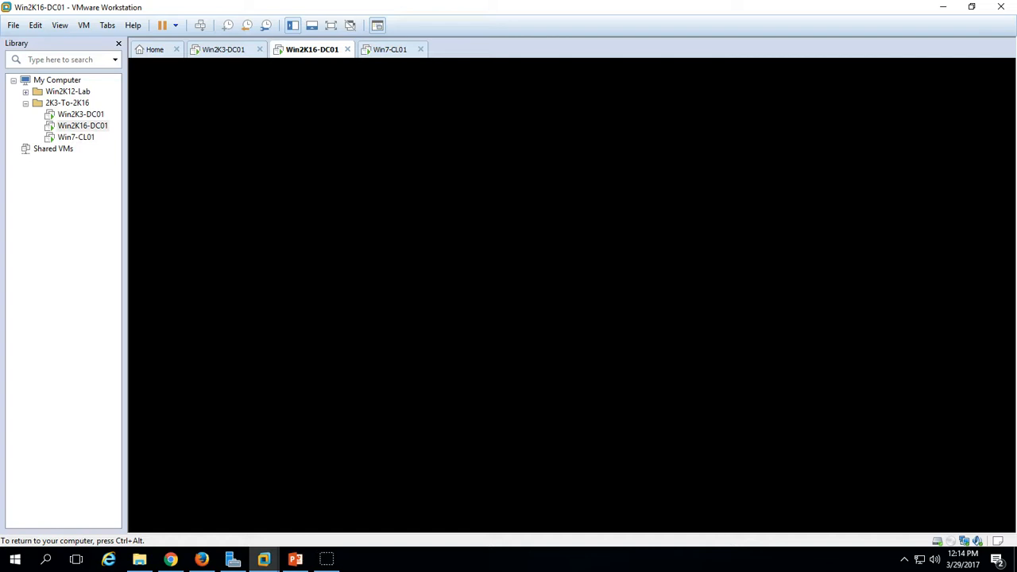
pyautogui.hotkey('ctrl', 'alt')
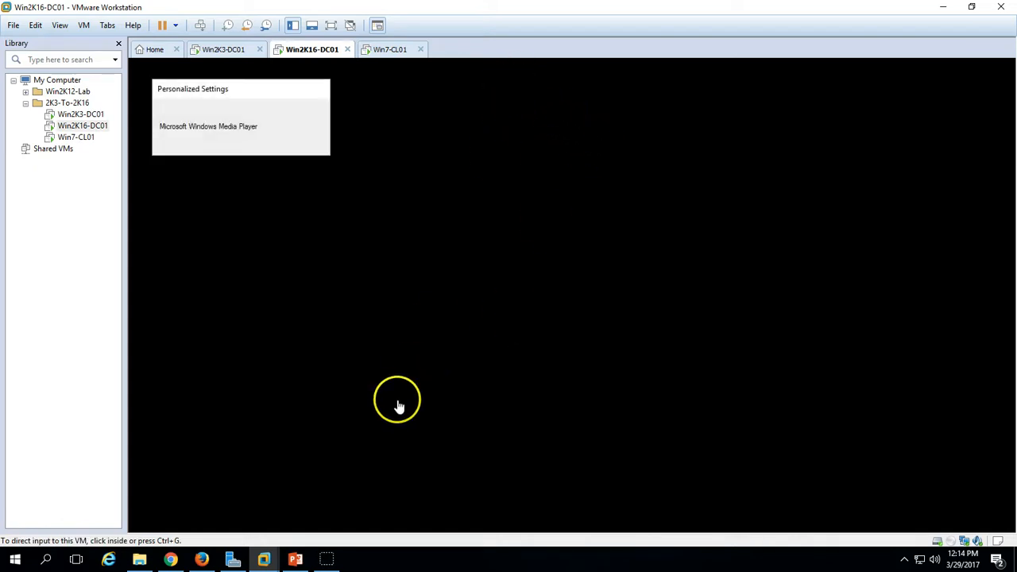
pyautogui.click(217, 155)
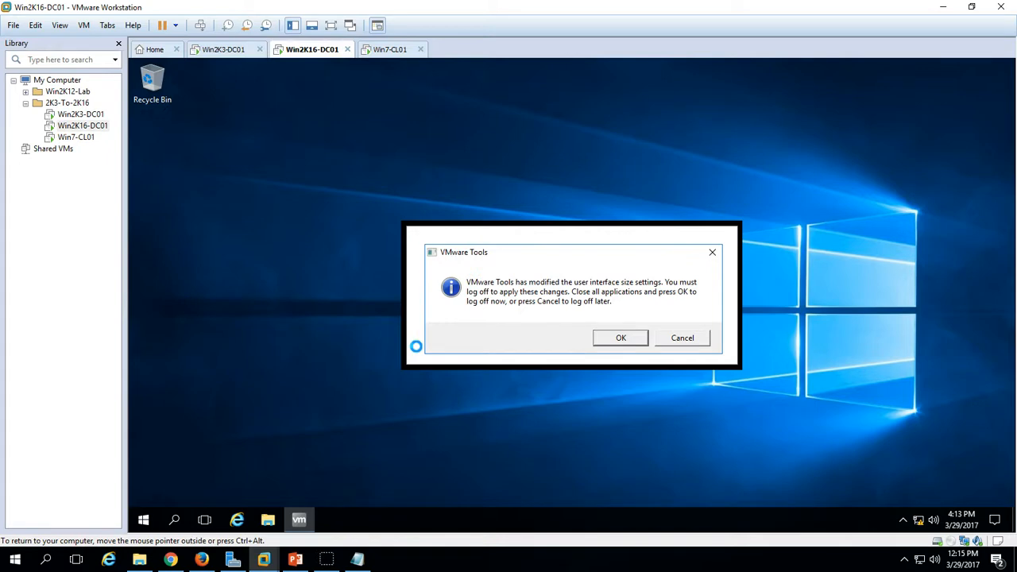
# - Postpone the VMware Tools log-off and hide Server Manager's dashboard welcome panel
pyautogui.click(687, 338)
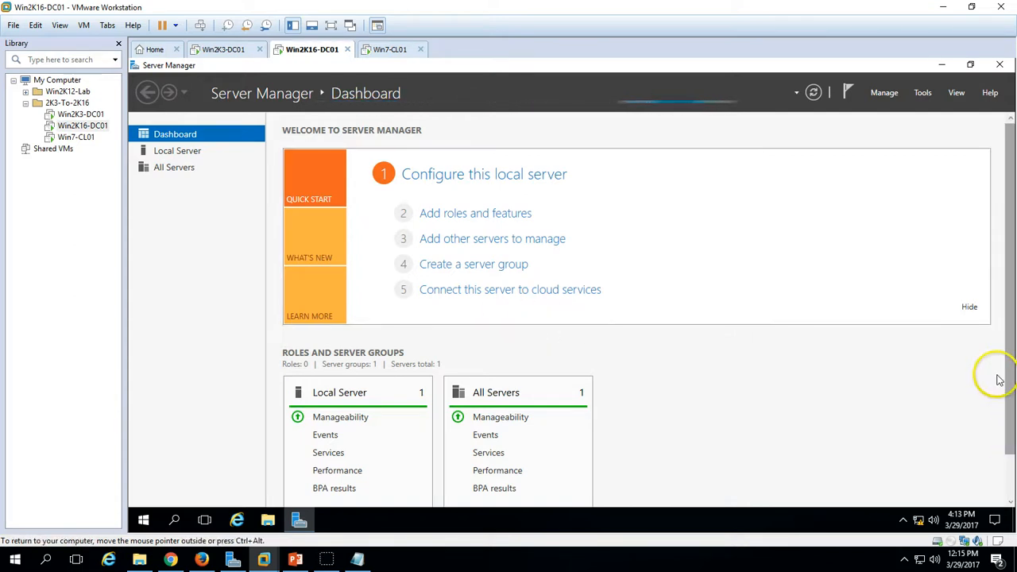
pyautogui.click(971, 308)
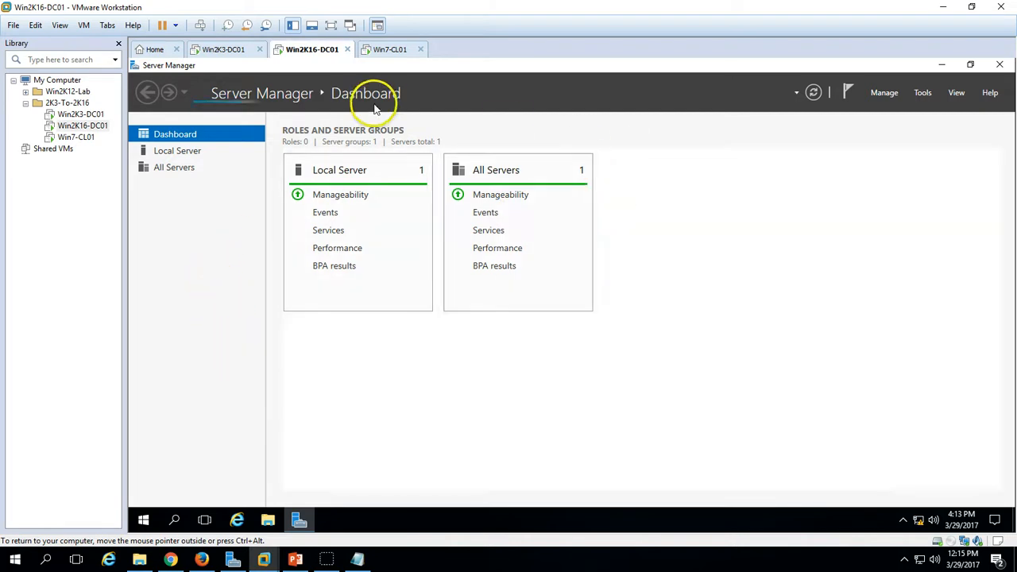
pyautogui.click(234, 51)
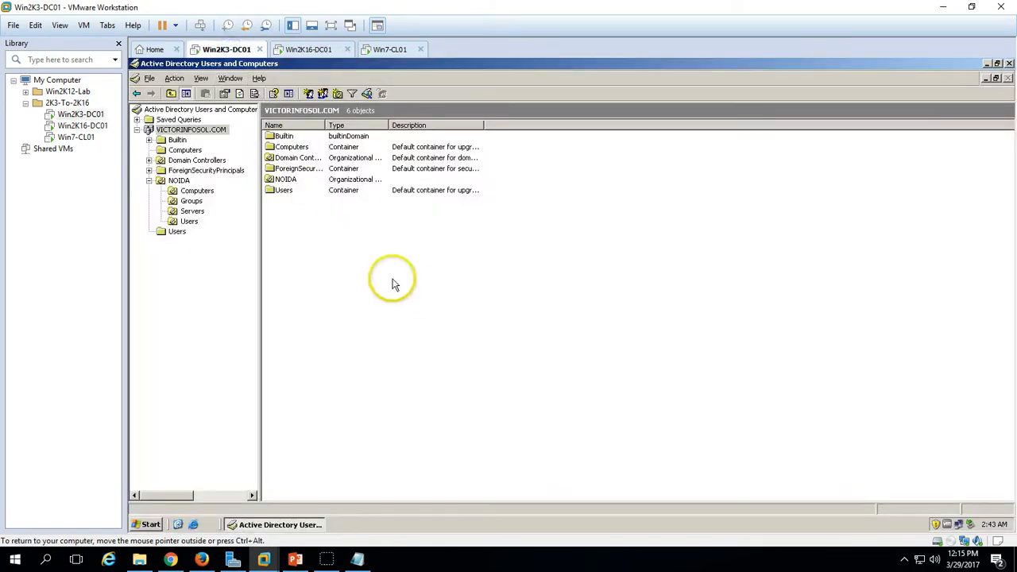
# - Raise VICTORINFOSOL.COM's domain functional level to Windows Server 2003, accepting the irreversibility warning
pyautogui.rightClick(204, 130)
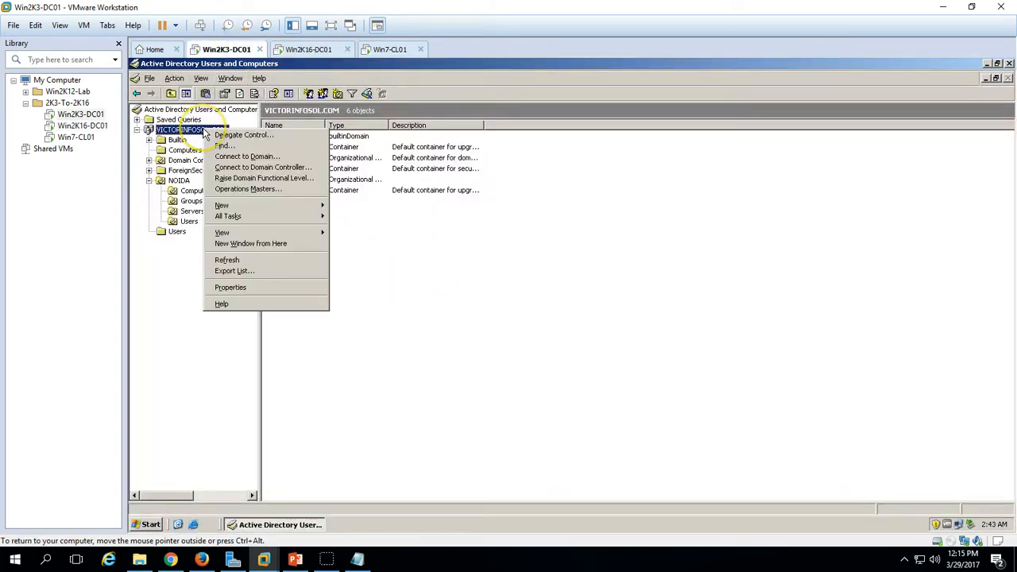
pyautogui.click(491, 316)
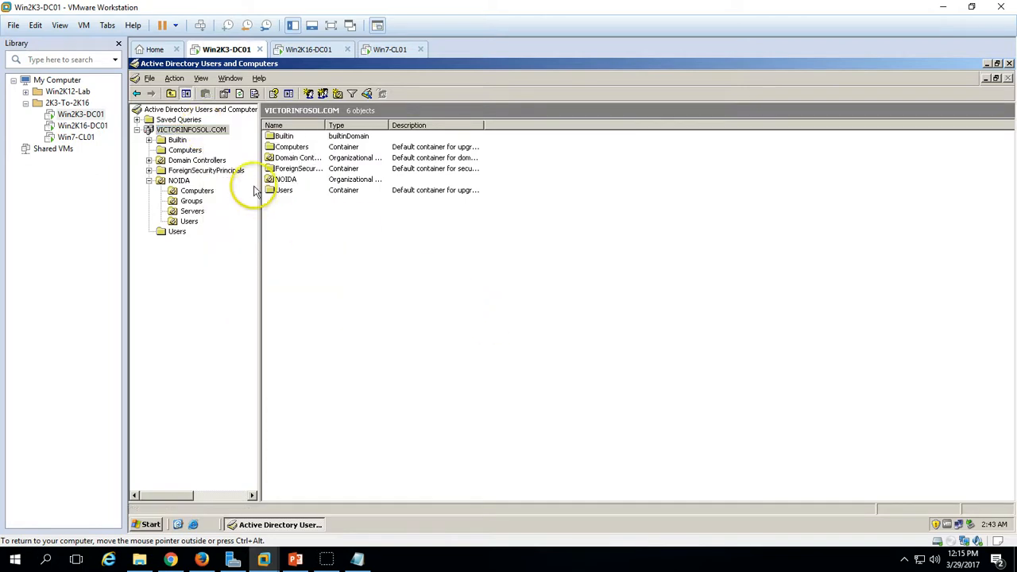
pyautogui.rightClick(206, 131)
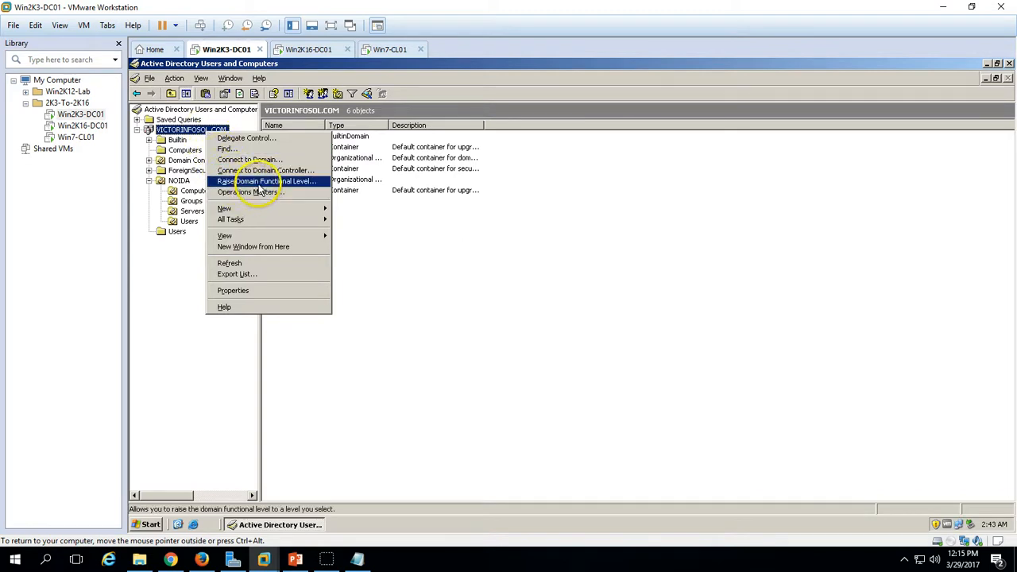
pyautogui.click(278, 182)
pyautogui.click(306, 179)
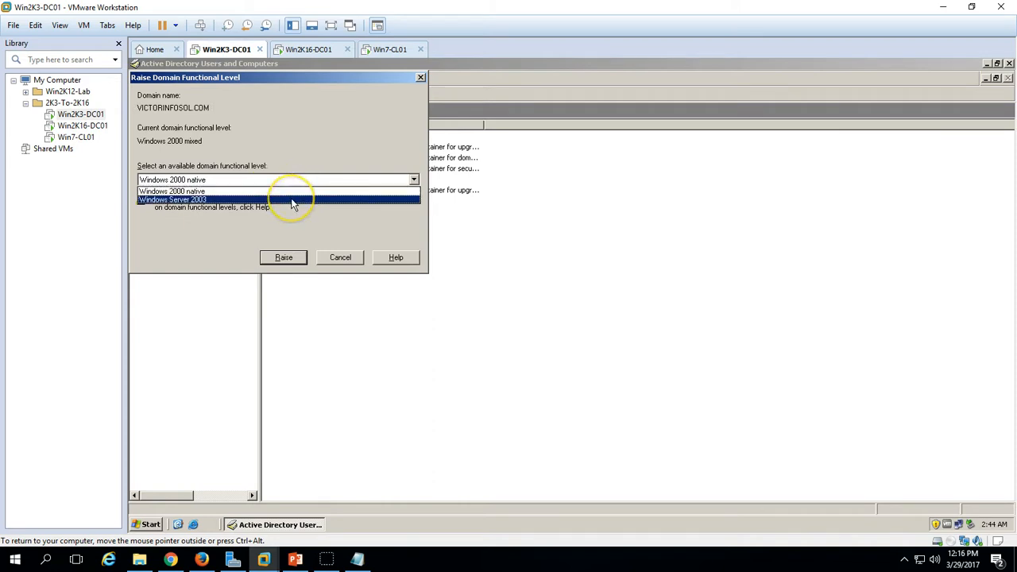
pyautogui.click(293, 200)
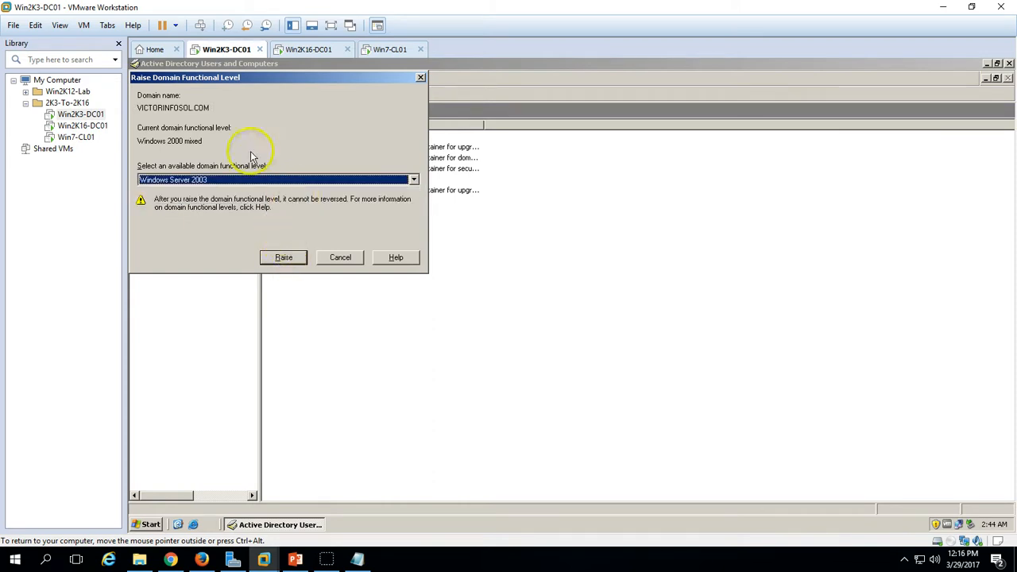
pyautogui.moveTo(249, 87); pyautogui.dragTo(407, 139)
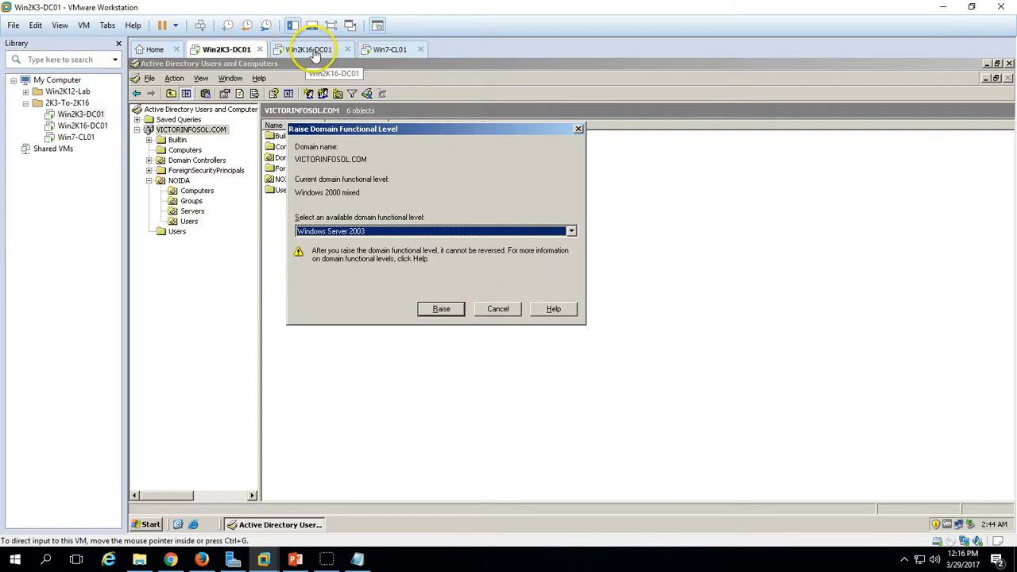
pyautogui.click(441, 310)
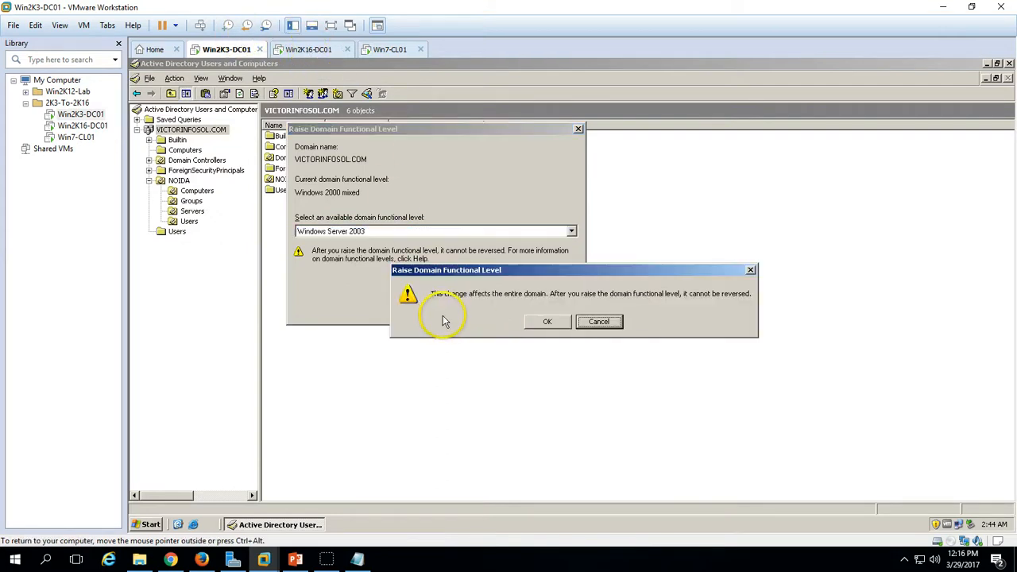
pyautogui.click(537, 321)
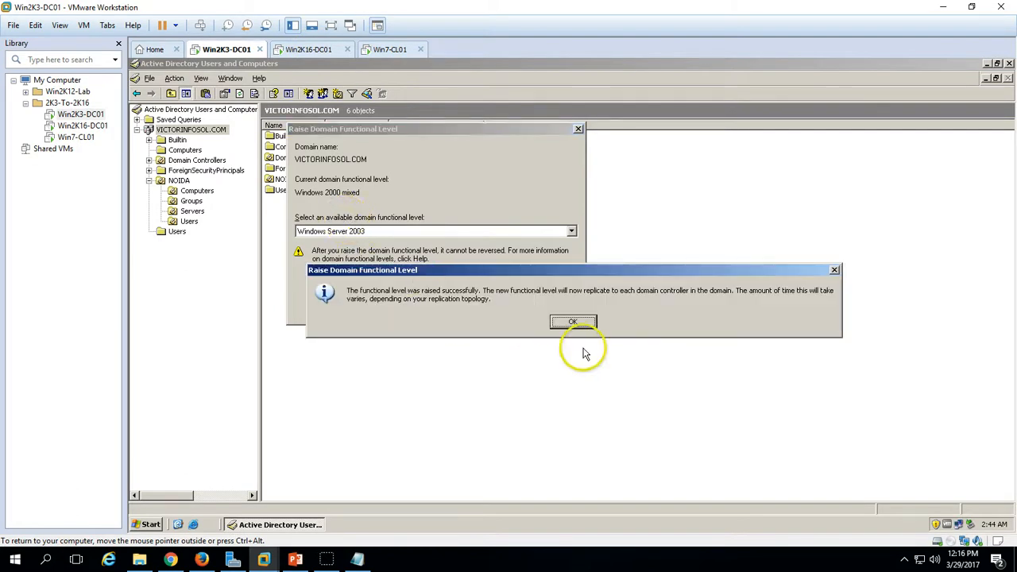
pyautogui.click(572, 320)
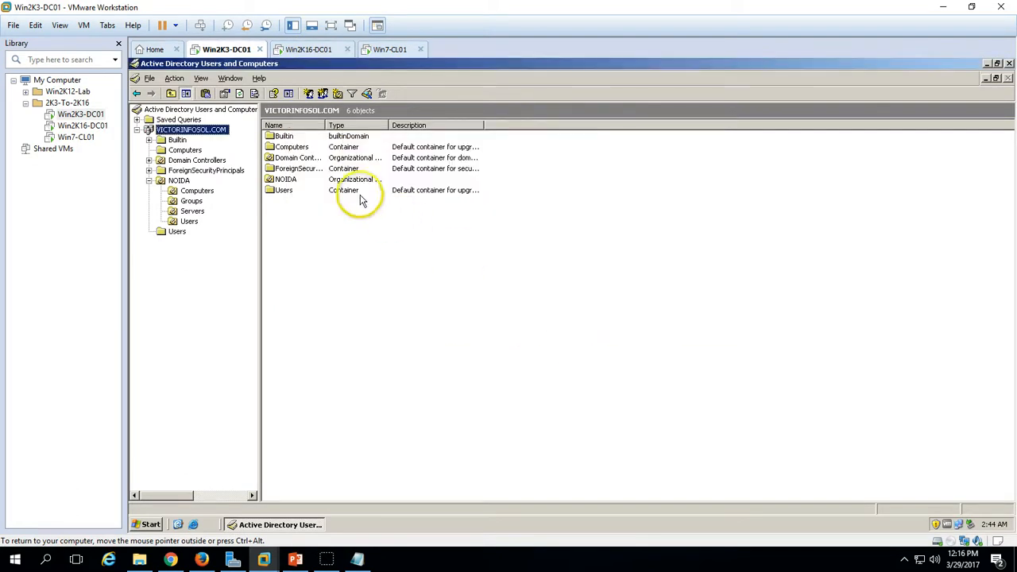
# - Reopen the domain functional level window to verify it now reads Windows Server 2003
pyautogui.rightClick(197, 133)
pyautogui.click(253, 181)
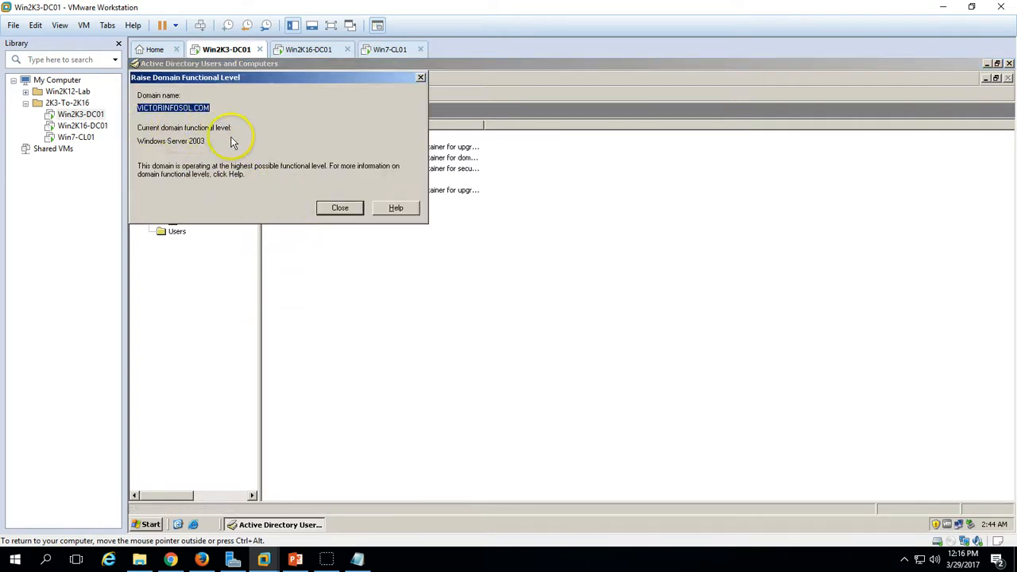
pyautogui.press('Tab')
pyautogui.press('Tab')
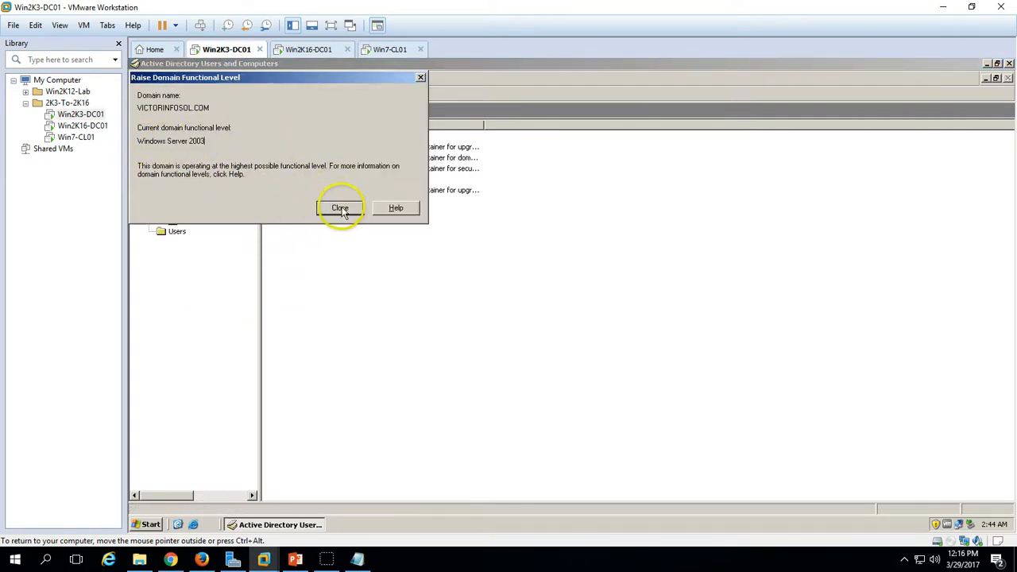
pyautogui.click(338, 207)
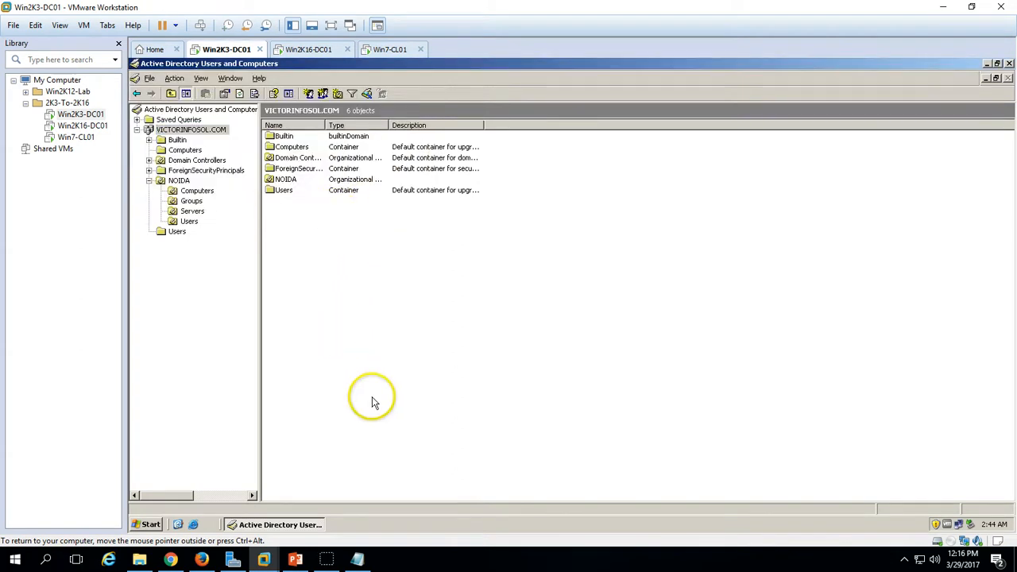
# - Open Active Directory Sites and Services and display the Sites container
pyautogui.click(149, 525)
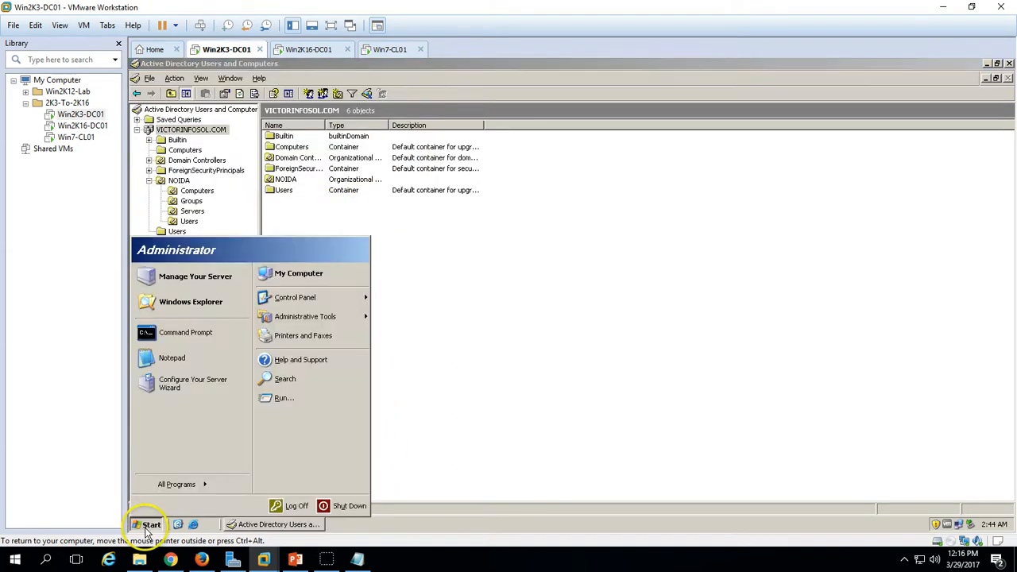
pyautogui.moveTo(316, 322)
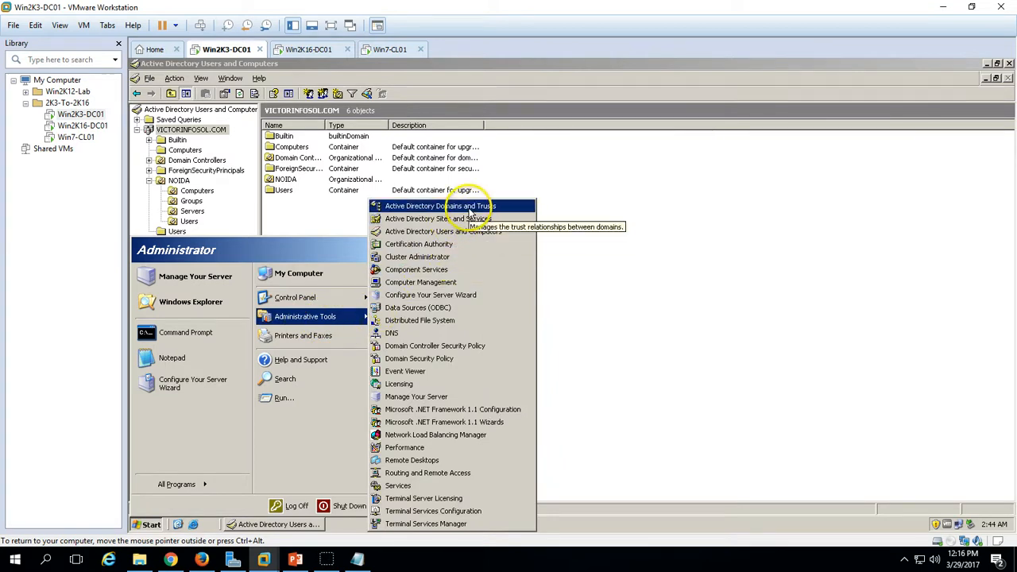
pyautogui.click(471, 220)
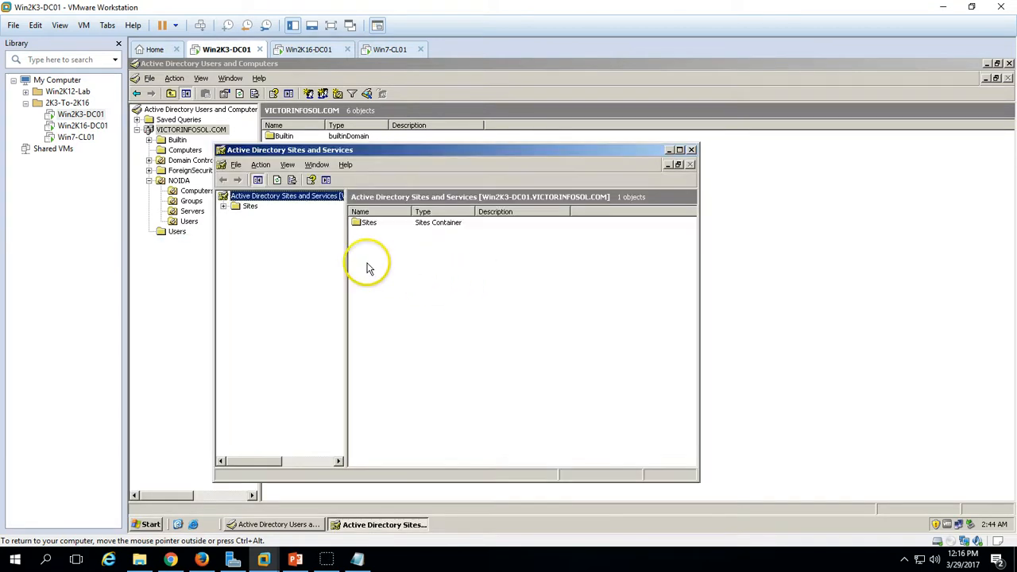
pyautogui.rightClick(277, 198)
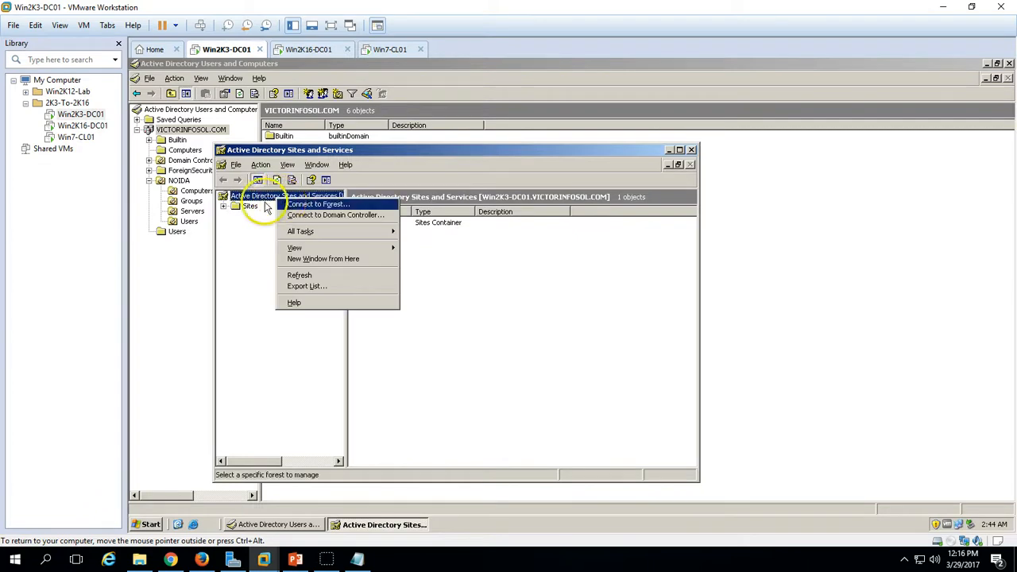
pyautogui.click(250, 205)
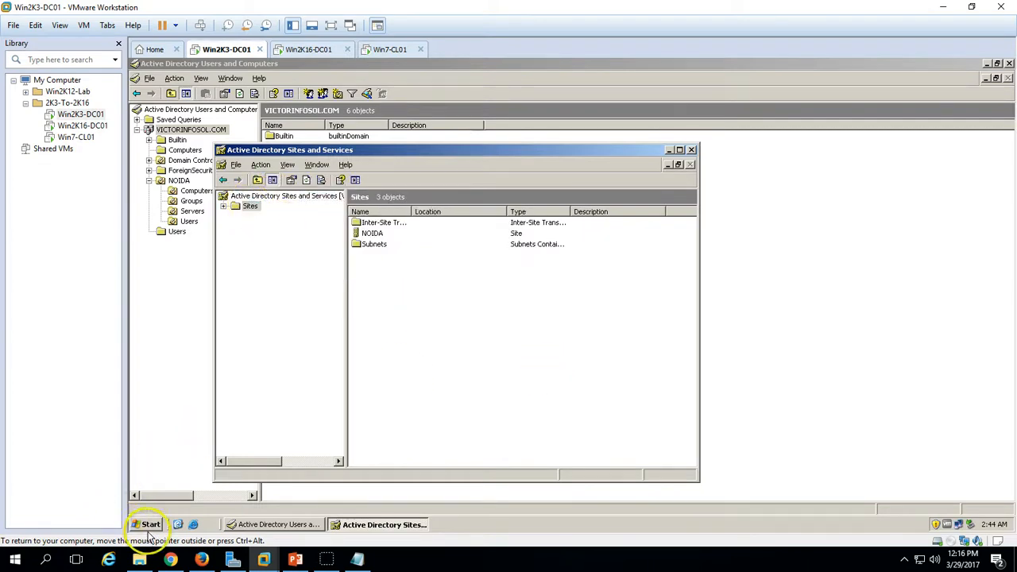
# - Launch Active Directory Domains and Trusts from Administrative Tools
pyautogui.click(151, 524)
pyautogui.moveTo(350, 326)
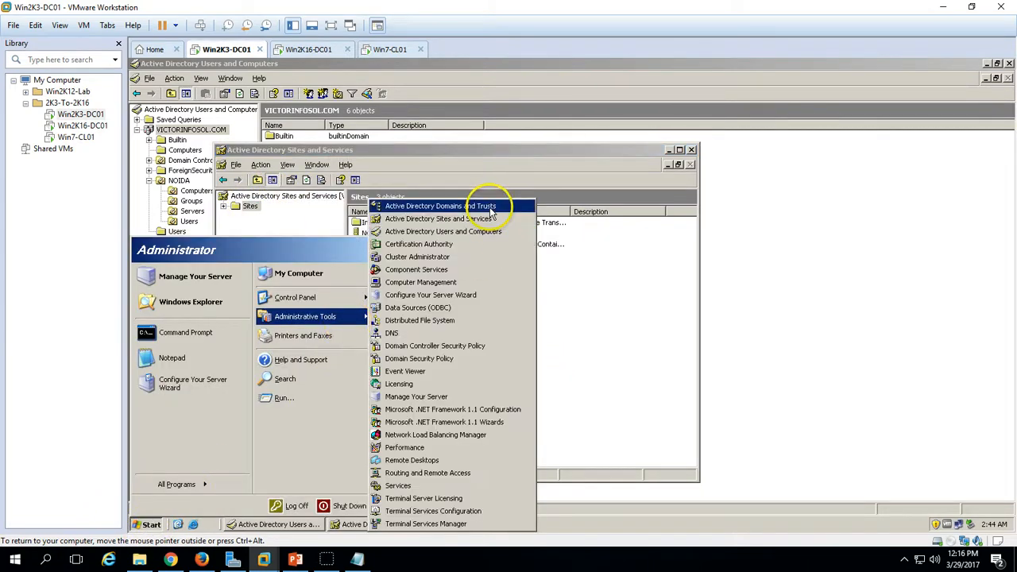
pyautogui.click(429, 206)
# - Raise the VICTORINFOSOL.COM forest functional level to Windows Server 2003 and confirm the irreversible change
pyautogui.rightClick(258, 170)
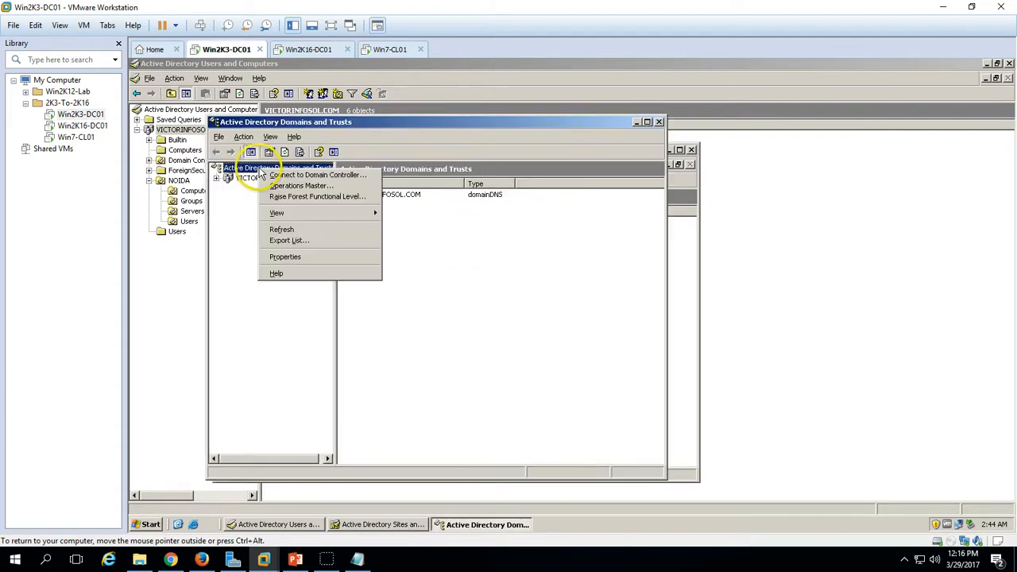
pyautogui.click(304, 197)
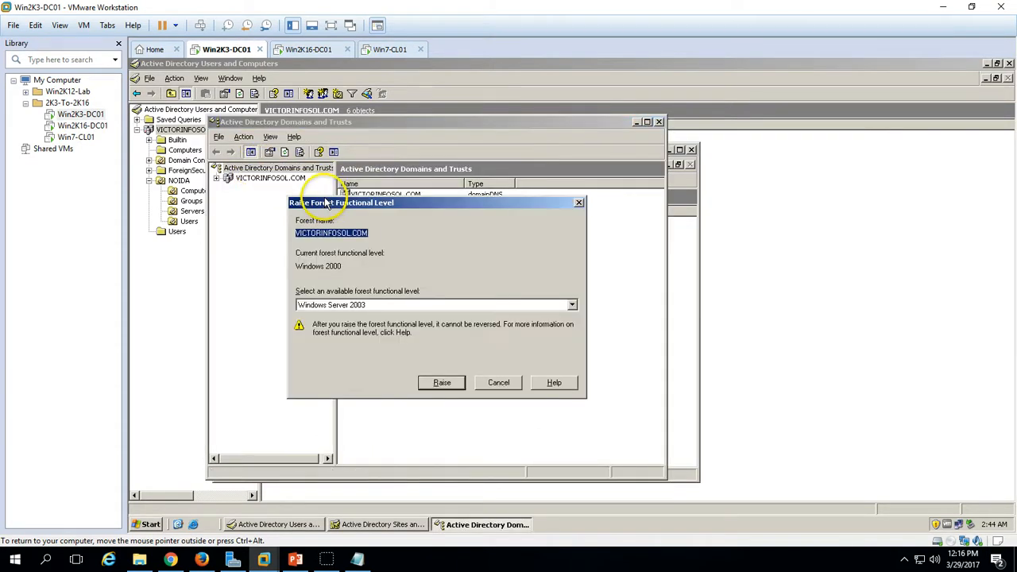
pyautogui.click(352, 309)
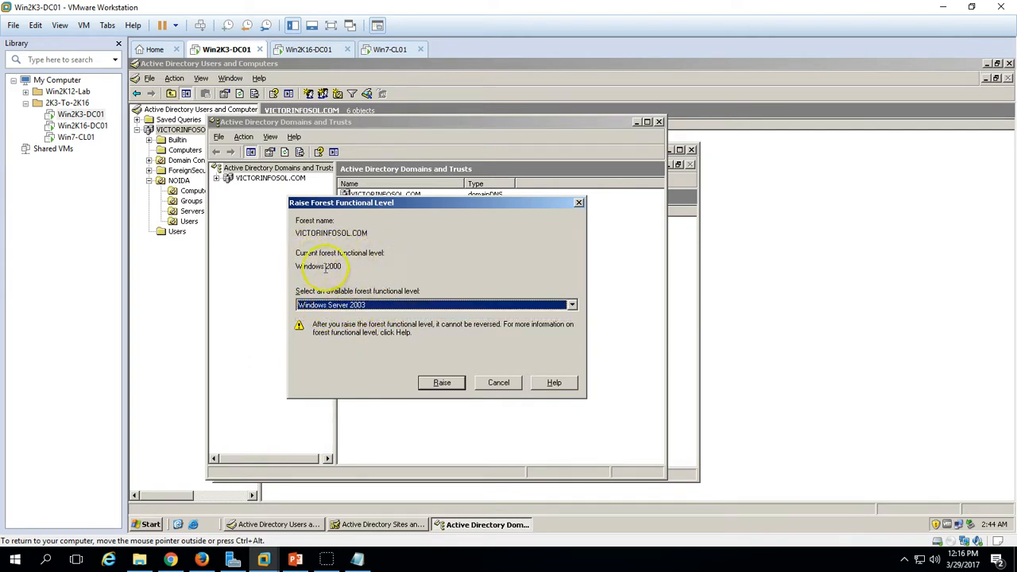
pyautogui.click(439, 382)
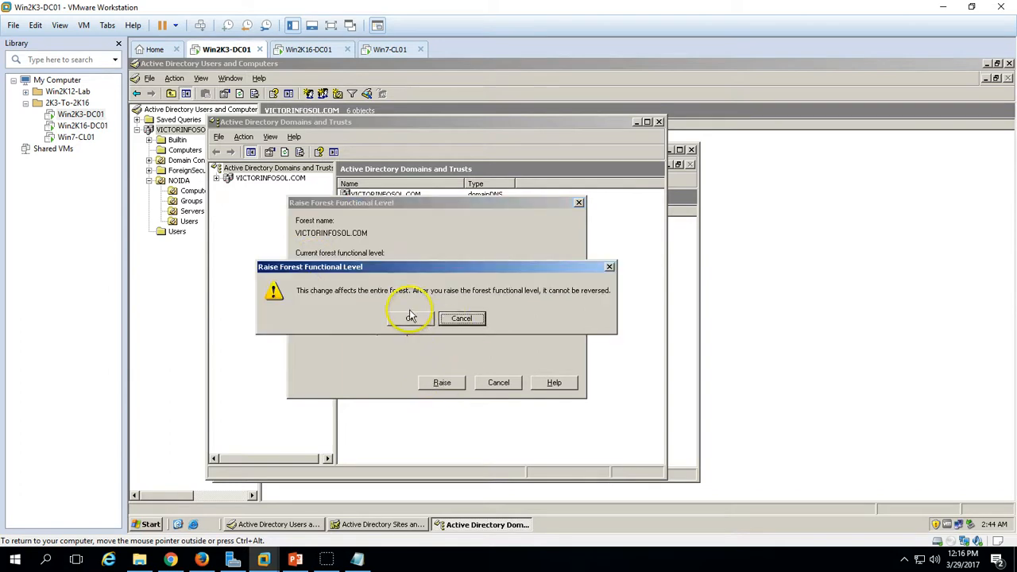
pyautogui.click(410, 320)
pyautogui.click(429, 320)
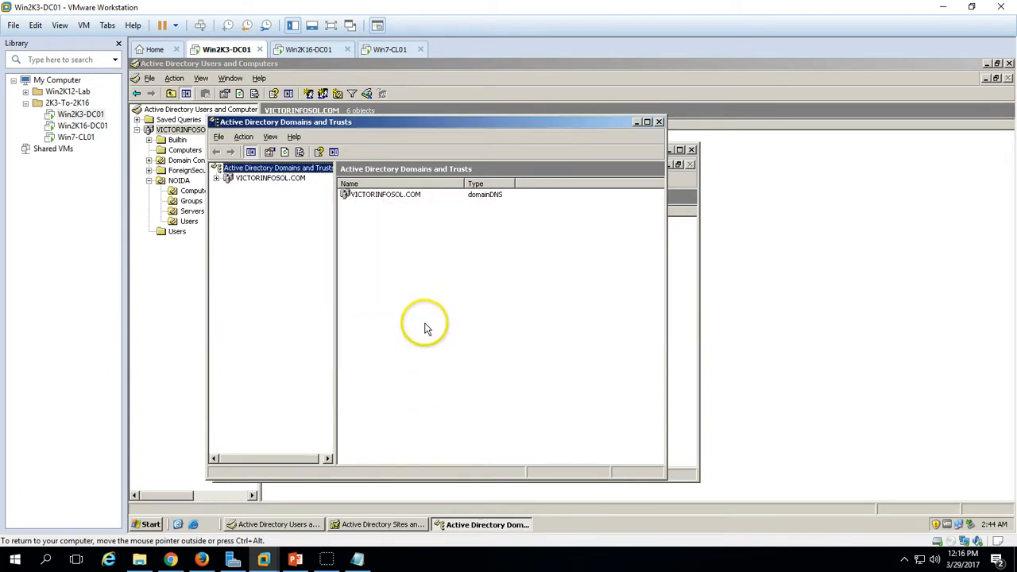
# - Verify the forest level reads Windows Server 2003, then close Domains and Trusts and Sites and Services
pyautogui.rightClick(280, 176)
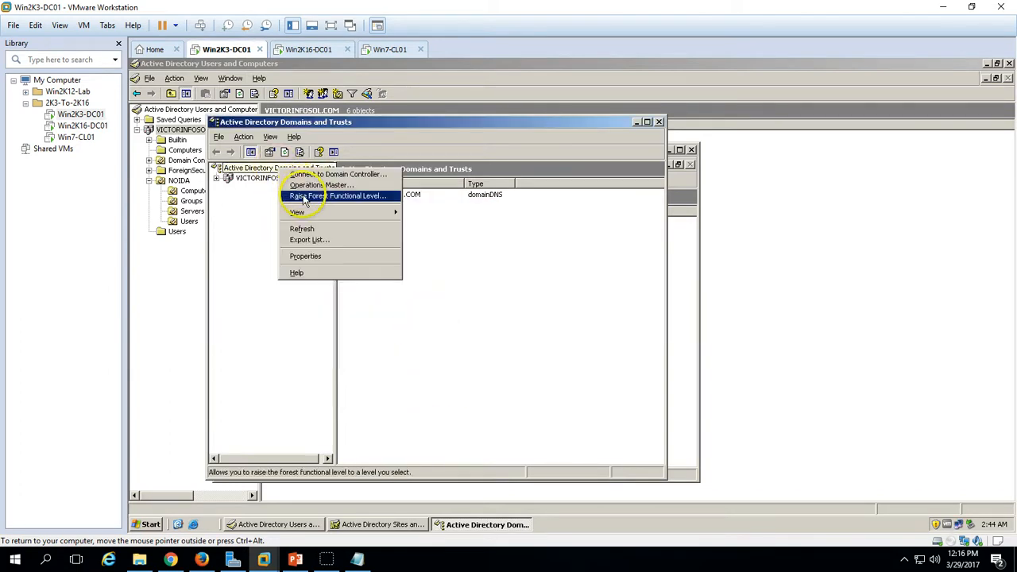
pyautogui.click(302, 198)
pyautogui.moveTo(372, 292); pyautogui.dragTo(287, 289)
pyautogui.click(419, 290)
pyautogui.click(501, 359)
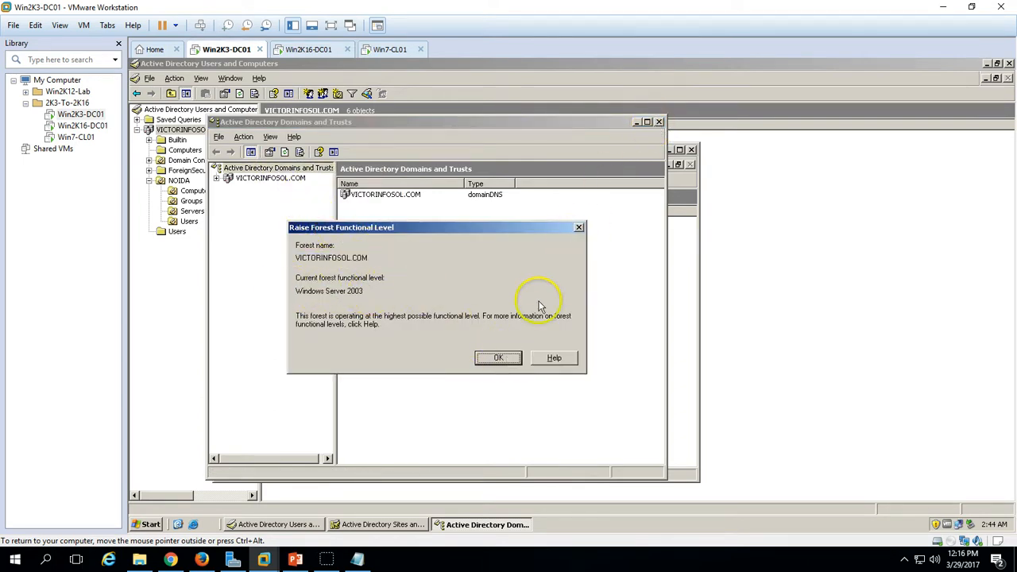
pyautogui.click(579, 227)
pyautogui.click(659, 121)
pyautogui.click(691, 150)
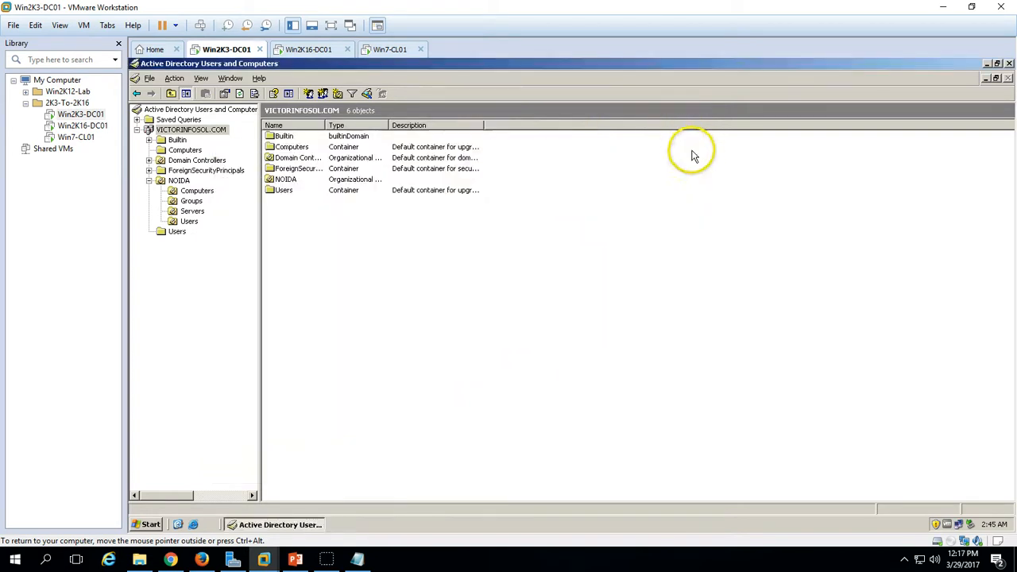
# - On Win2K16-DC01, start Add Roles and Features with role-based installation targeting Win2K16-DC01
pyautogui.click(317, 50)
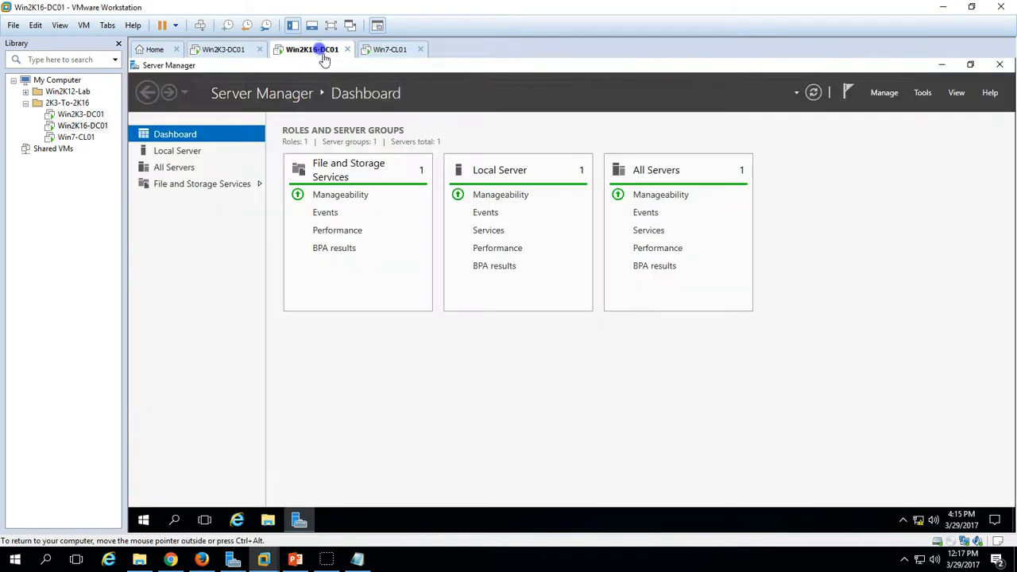
pyautogui.click(886, 94)
pyautogui.click(898, 116)
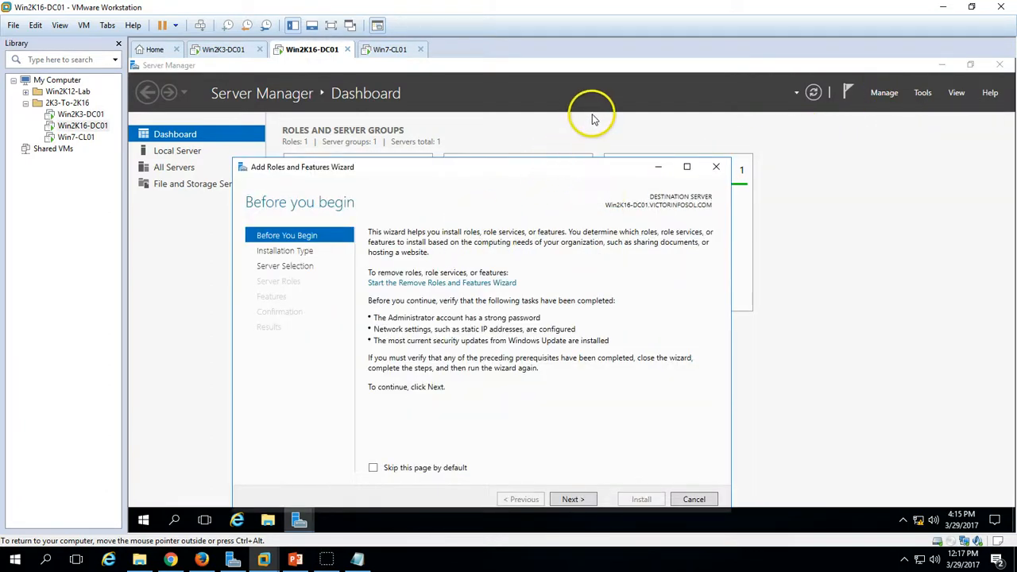
pyautogui.click(624, 448)
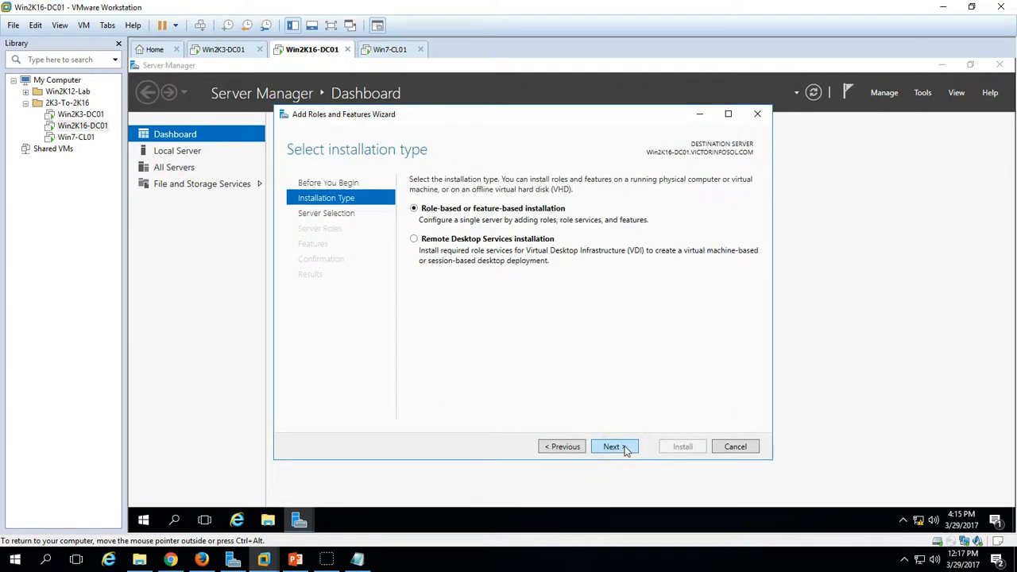
pyautogui.click(625, 450)
pyautogui.click(483, 294)
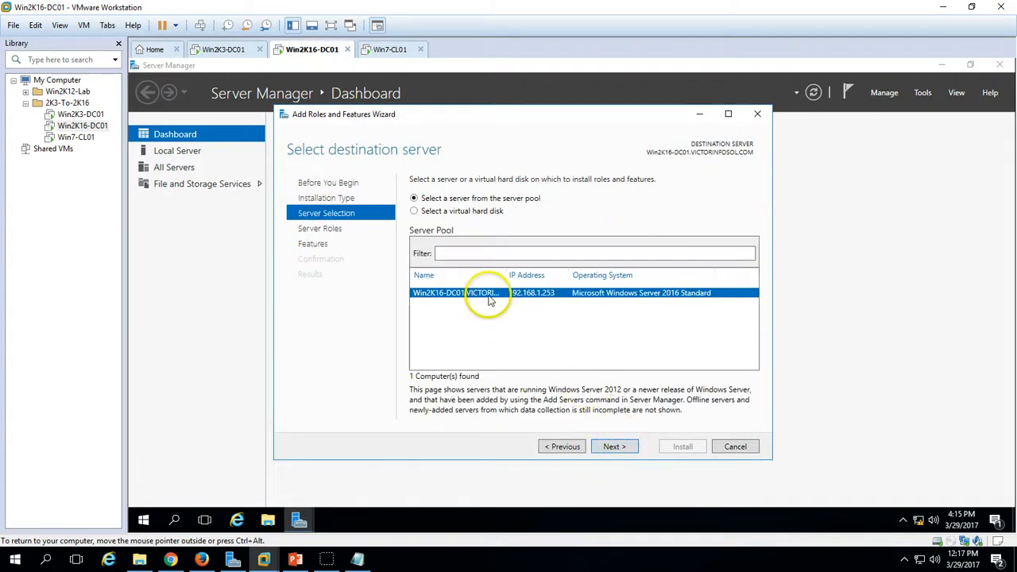
pyautogui.click(617, 447)
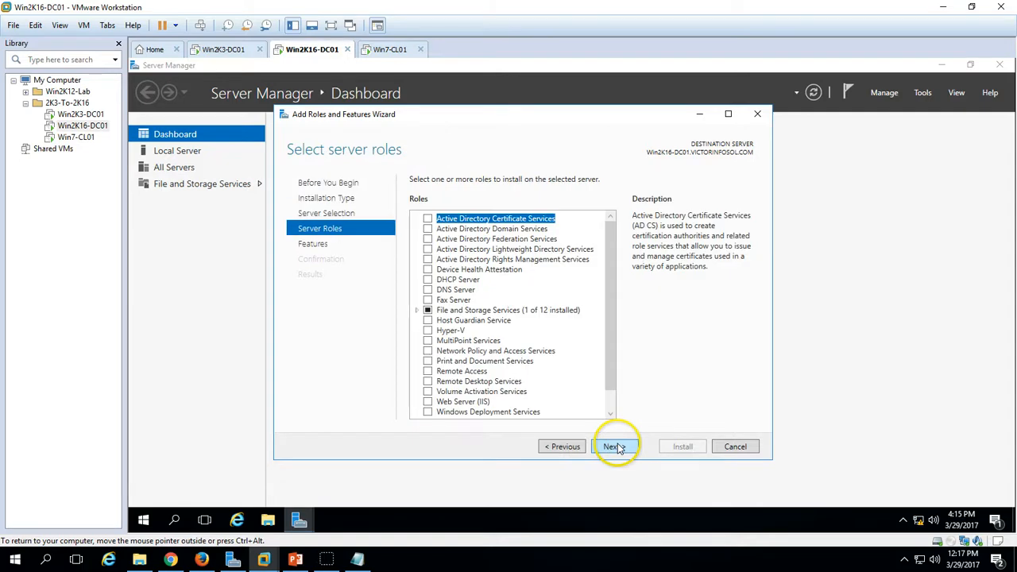
# - Select Active Directory Domain Services with its required management features and start the installation
pyautogui.click(428, 229)
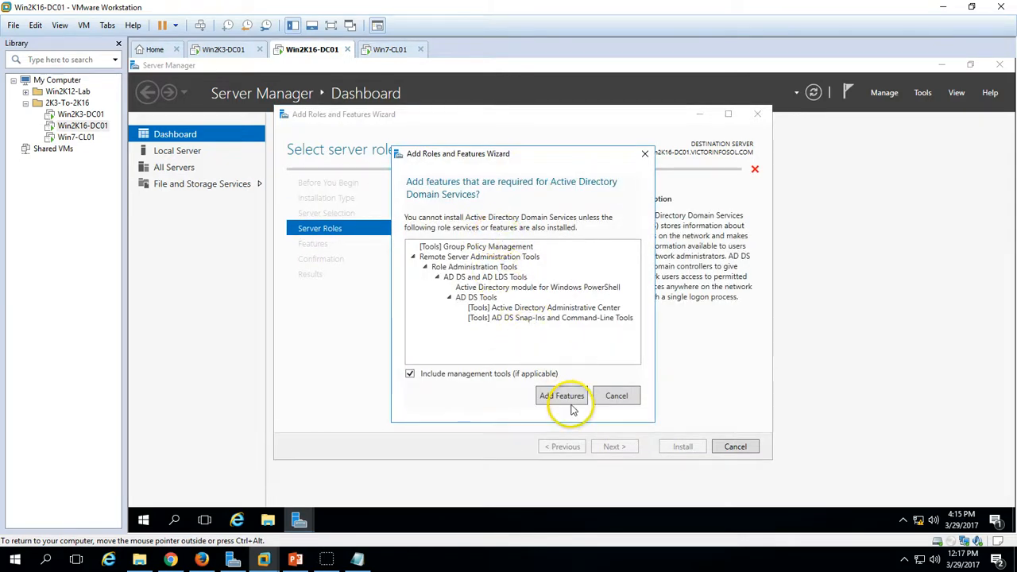
pyautogui.click(562, 396)
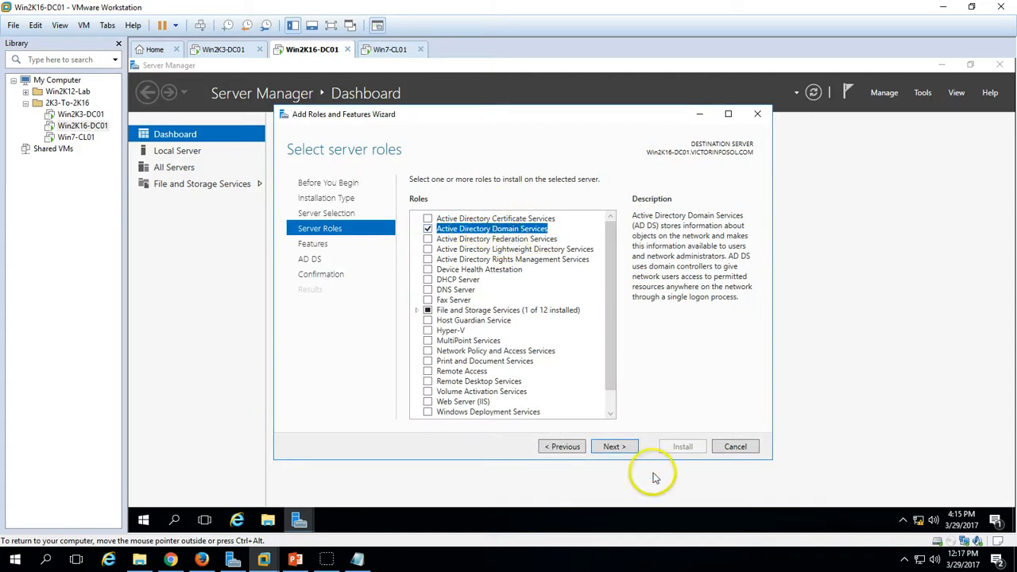
pyautogui.click(613, 447)
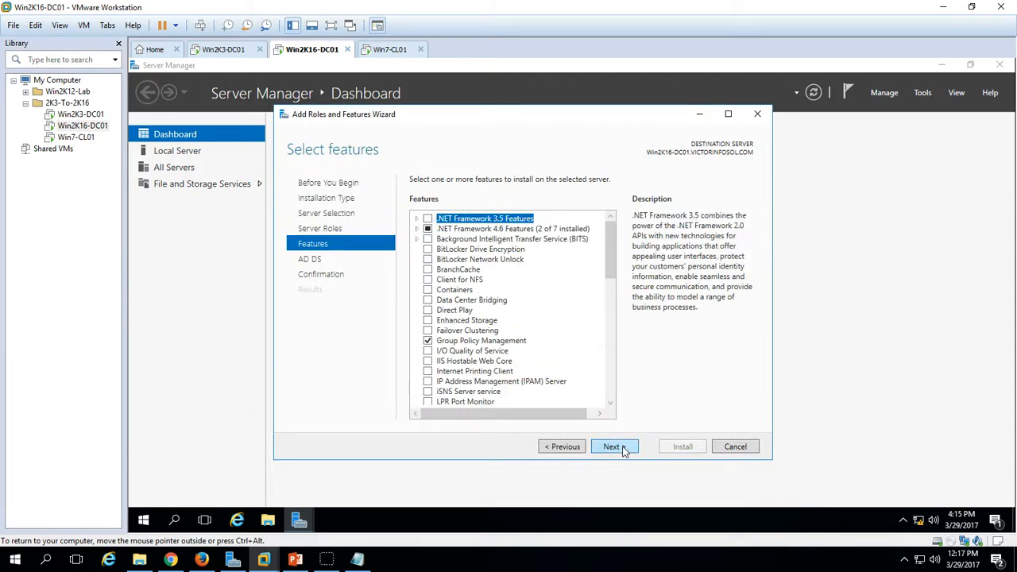
pyautogui.click(612, 446)
pyautogui.click(627, 450)
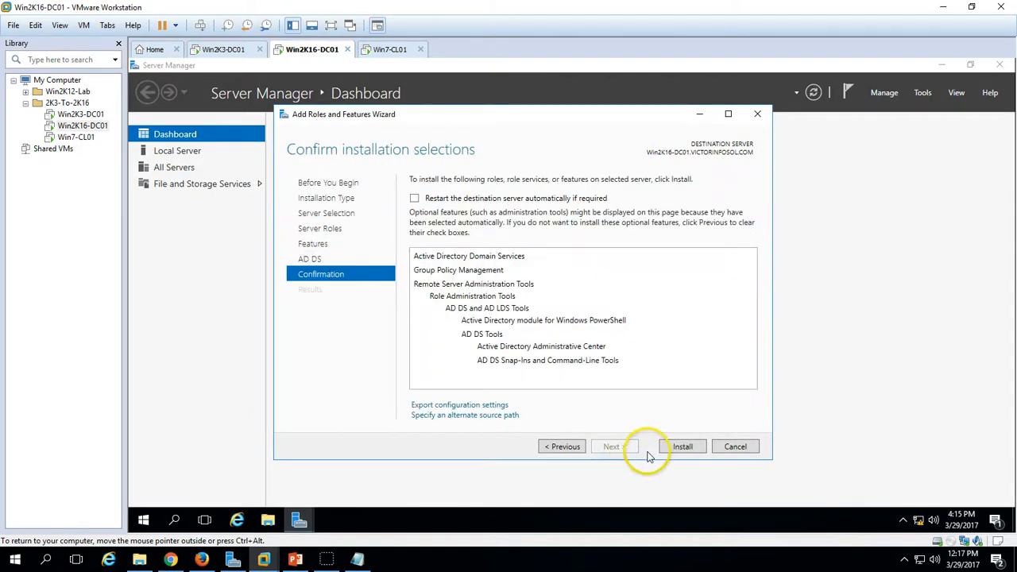
pyautogui.click(682, 446)
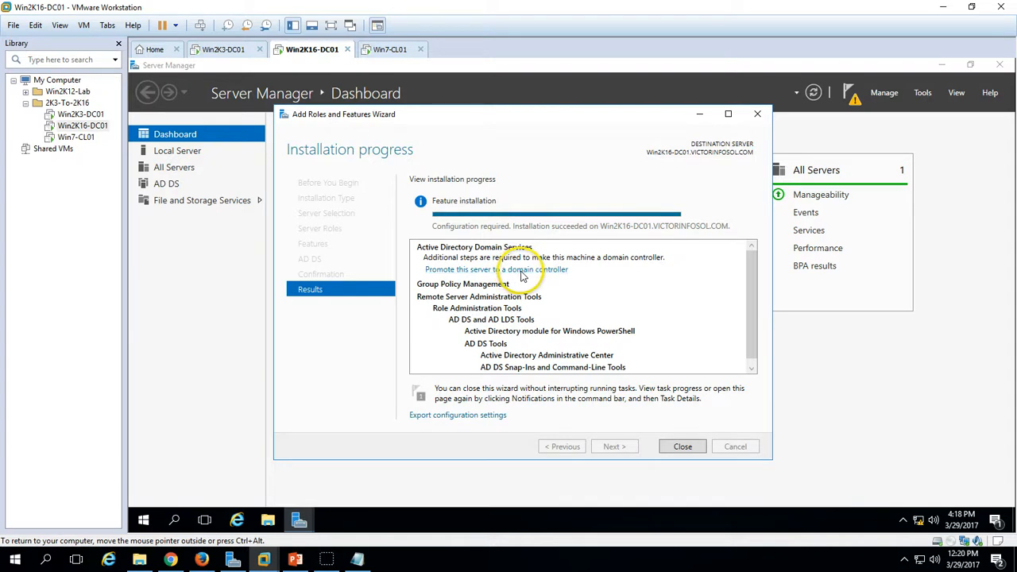
# - After AD DS installs successfully, choose 'Promote this server to a domain controller'
pyautogui.click(522, 270)
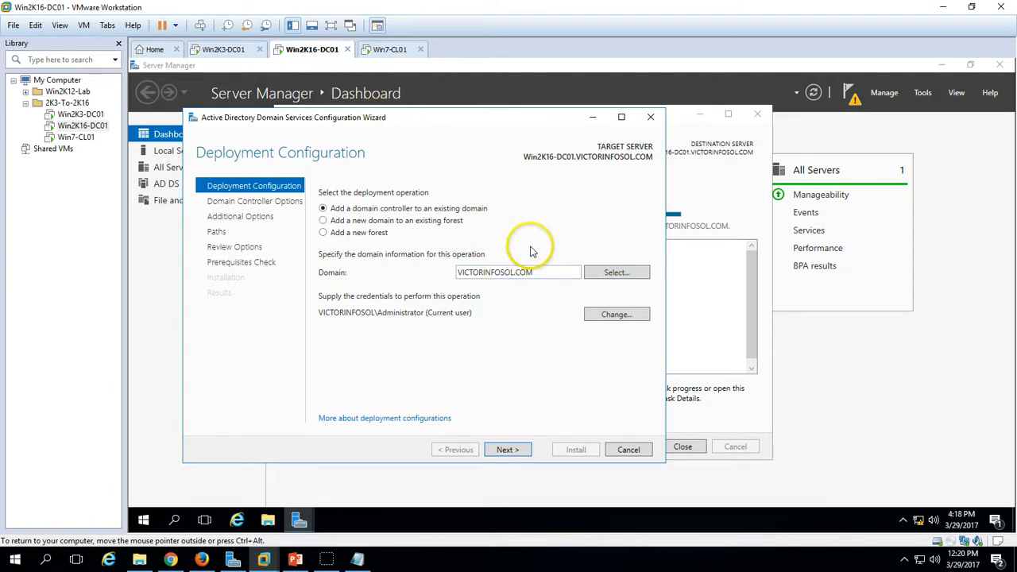
# - Cross-check ADUC on Win2K3-DC01, then continue adding a domain controller to VICTORINFOSOL.COM
pyautogui.click(225, 49)
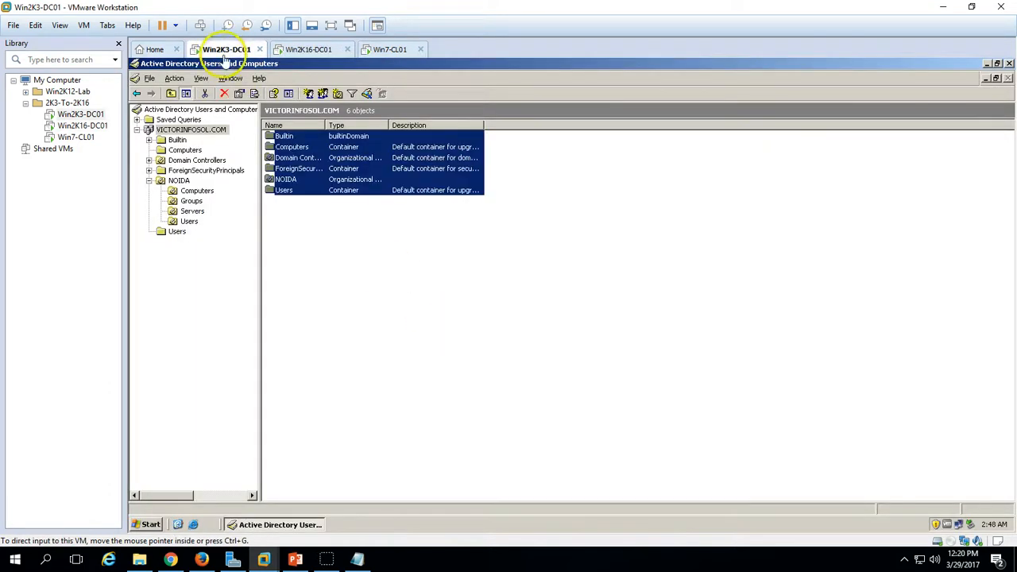
pyautogui.click(420, 379)
pyautogui.click(303, 50)
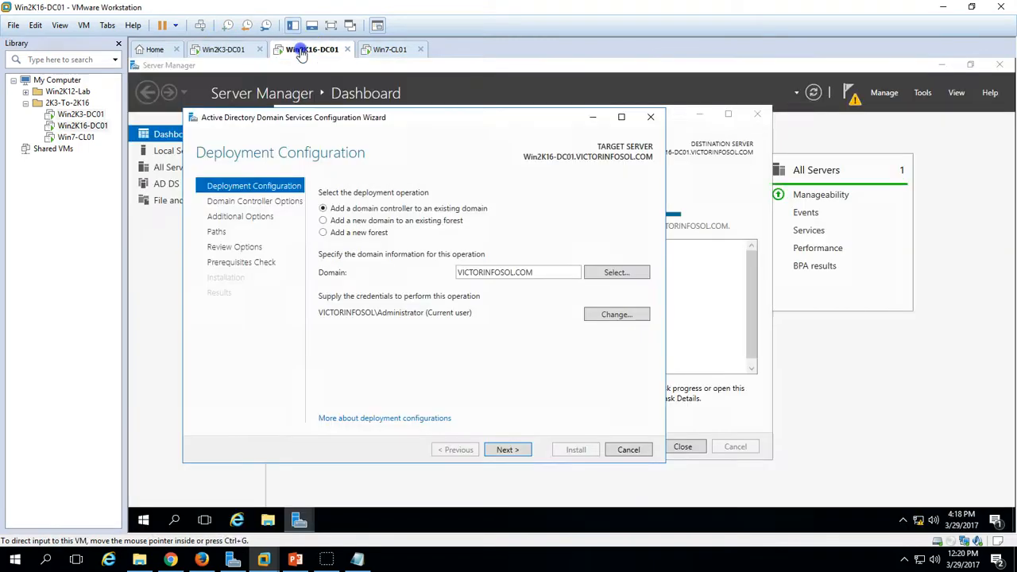
pyautogui.click(229, 49)
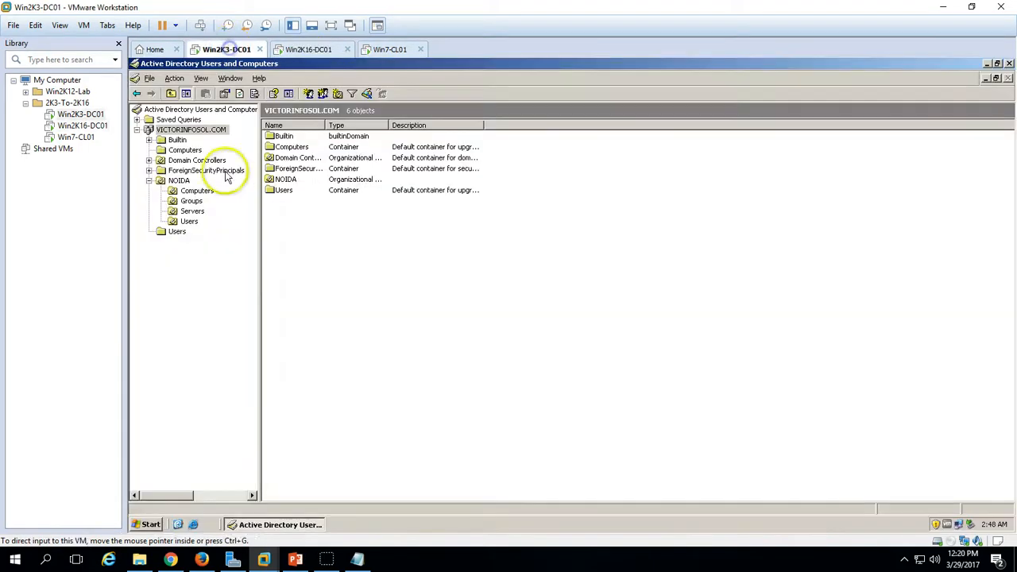
pyautogui.click(310, 49)
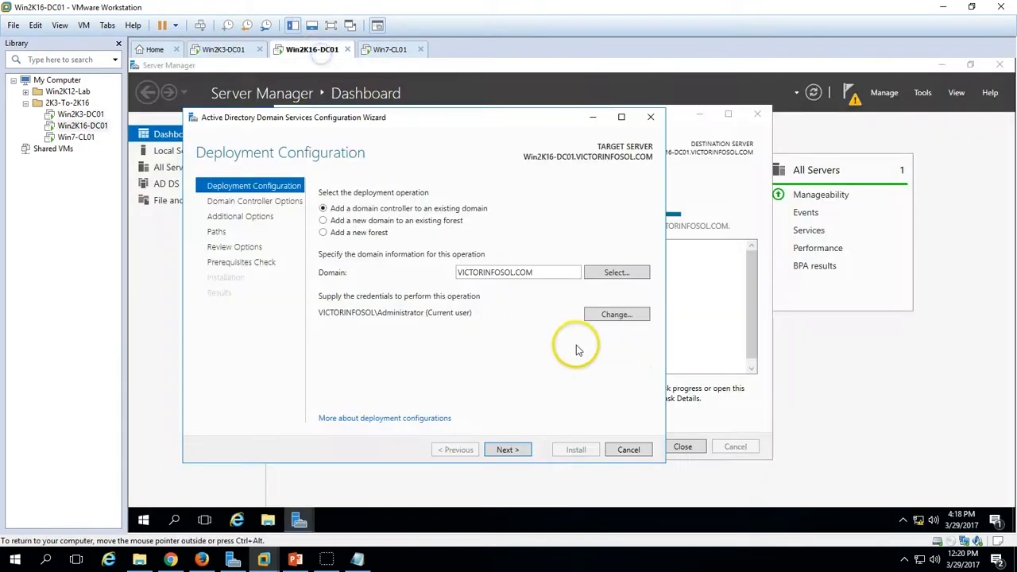
pyautogui.click(511, 450)
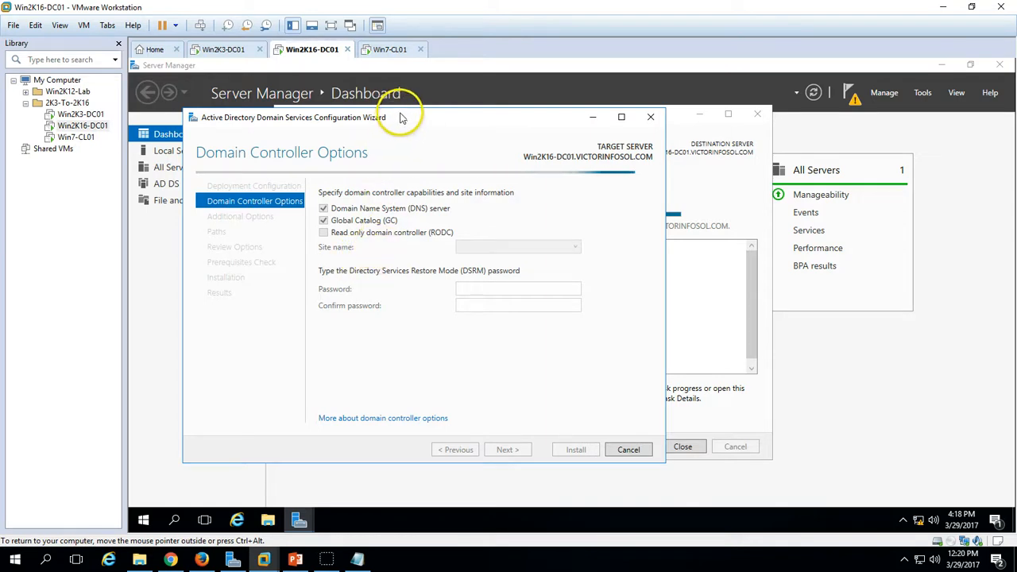
# - Keep DNS and Global Catalog, choose site NOIDA, and enter the DSRM password
pyautogui.moveTo(405, 116); pyautogui.dragTo(410, 109)
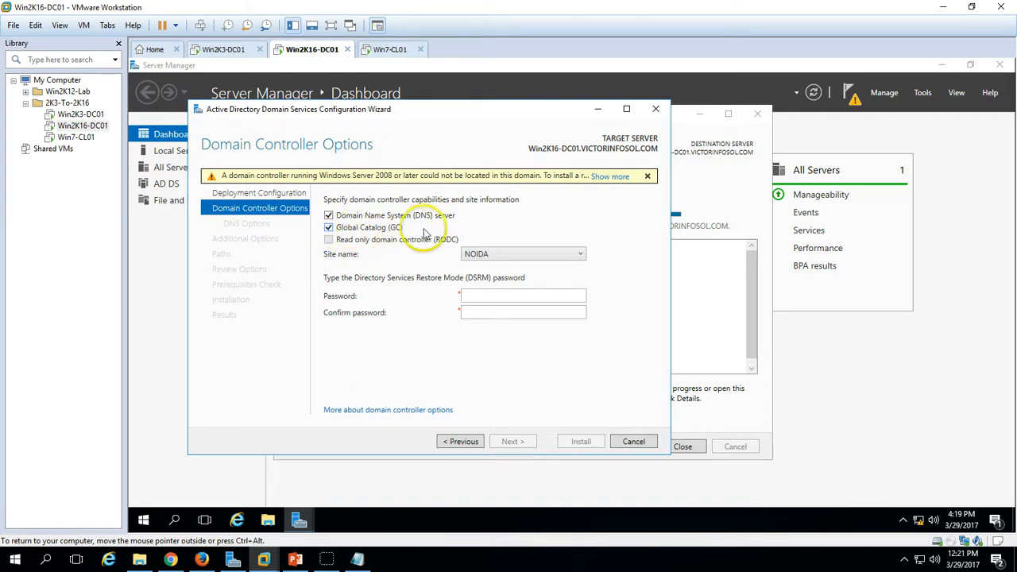
pyautogui.click(575, 254)
pyautogui.click(556, 265)
pyautogui.click(507, 298)
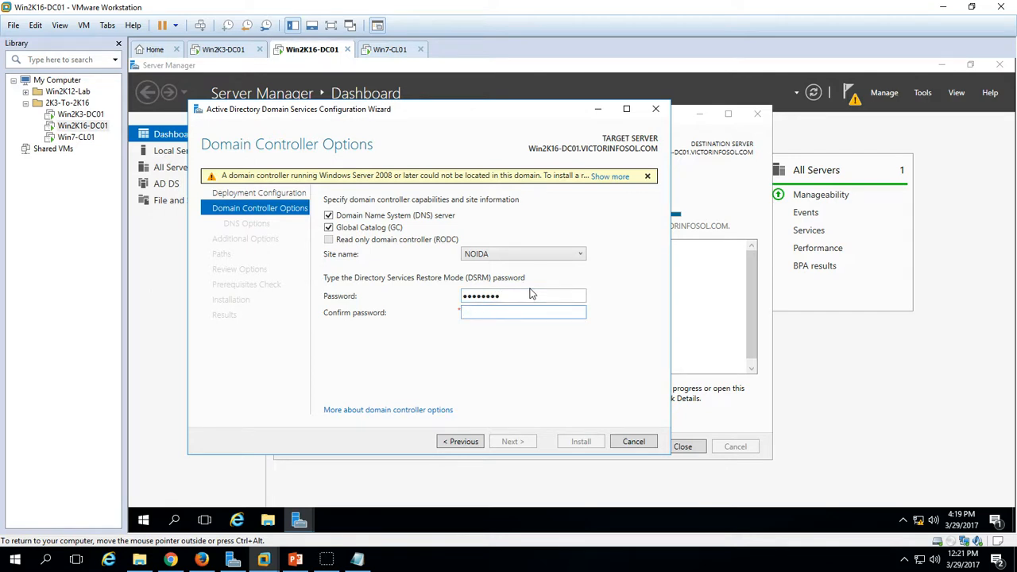
pyautogui.write('rd')
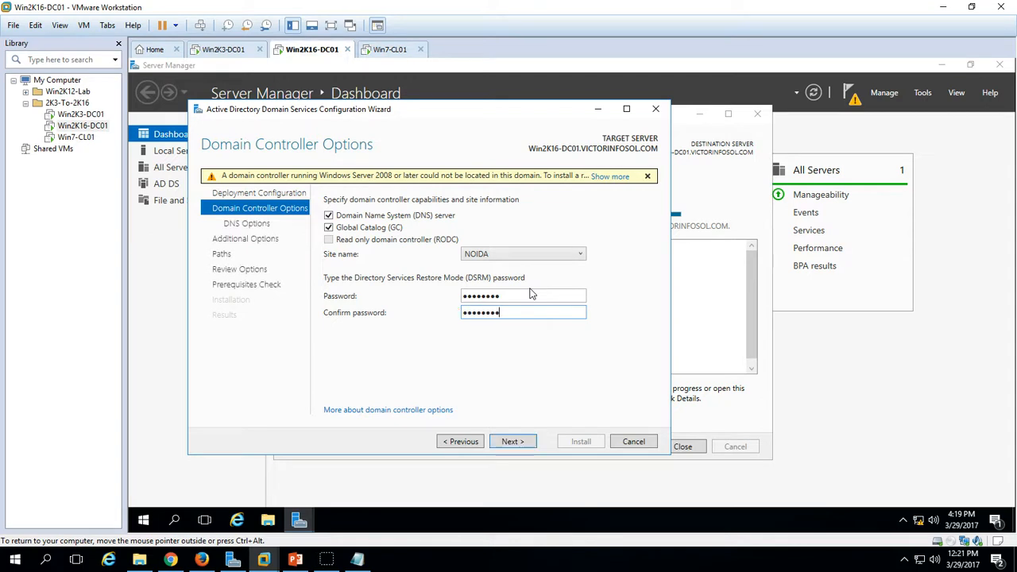
pyautogui.click(516, 441)
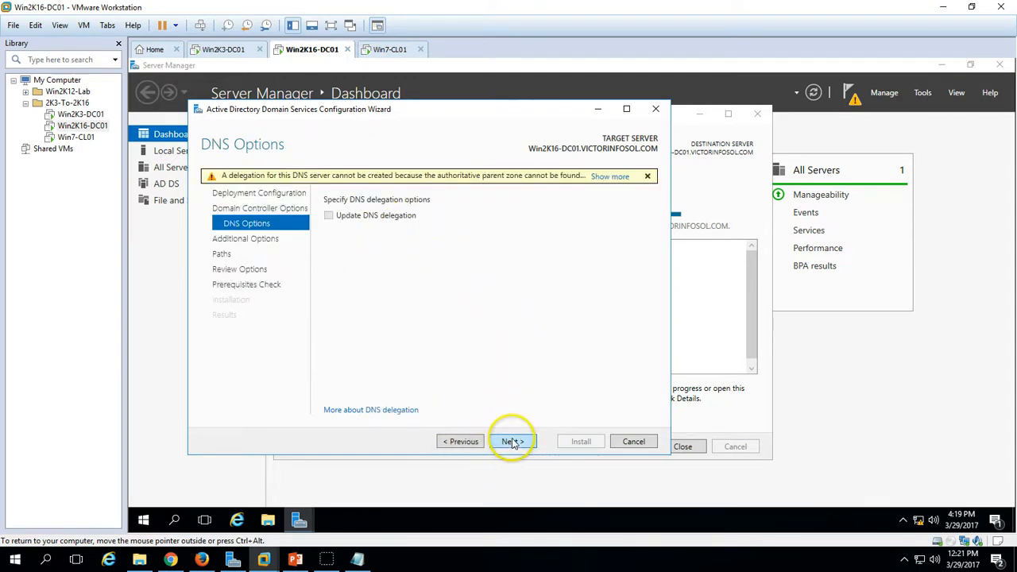
# - Replicate from Win2K3-DC01.VICTORINFOSOL.COM, keep default paths, and review settings through to prerequisites
pyautogui.click(513, 442)
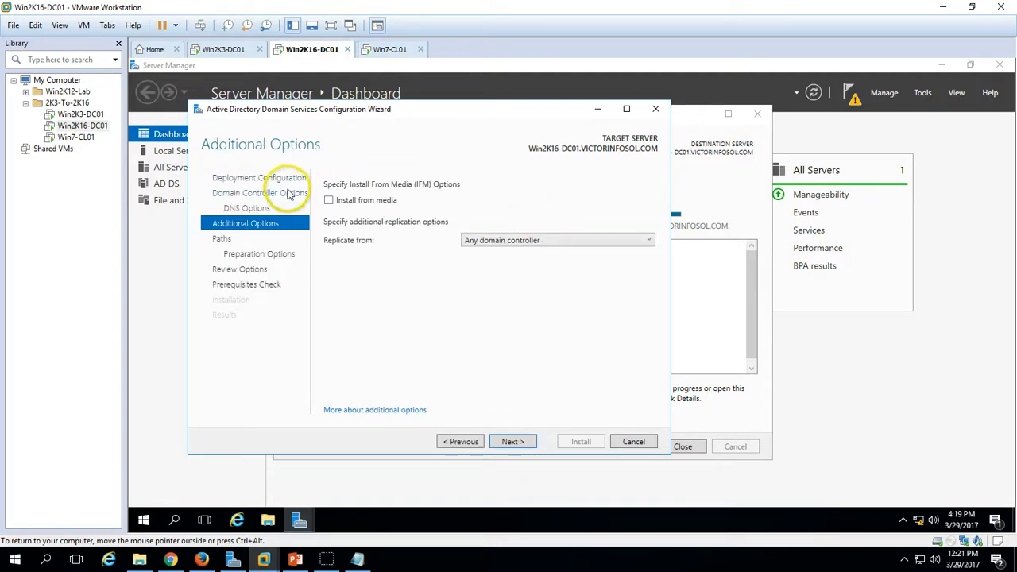
pyautogui.click(533, 240)
pyautogui.click(524, 270)
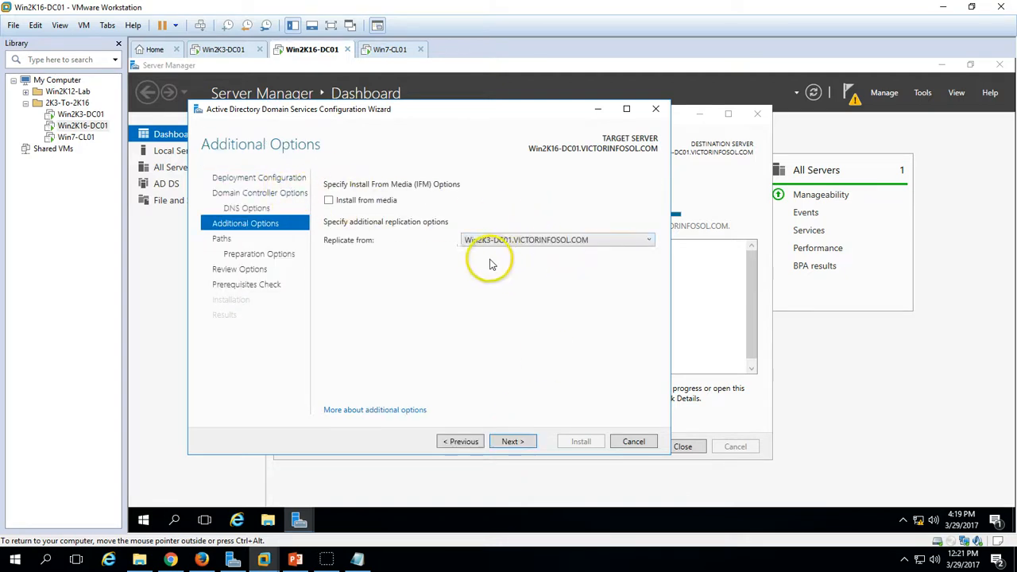
pyautogui.click(513, 442)
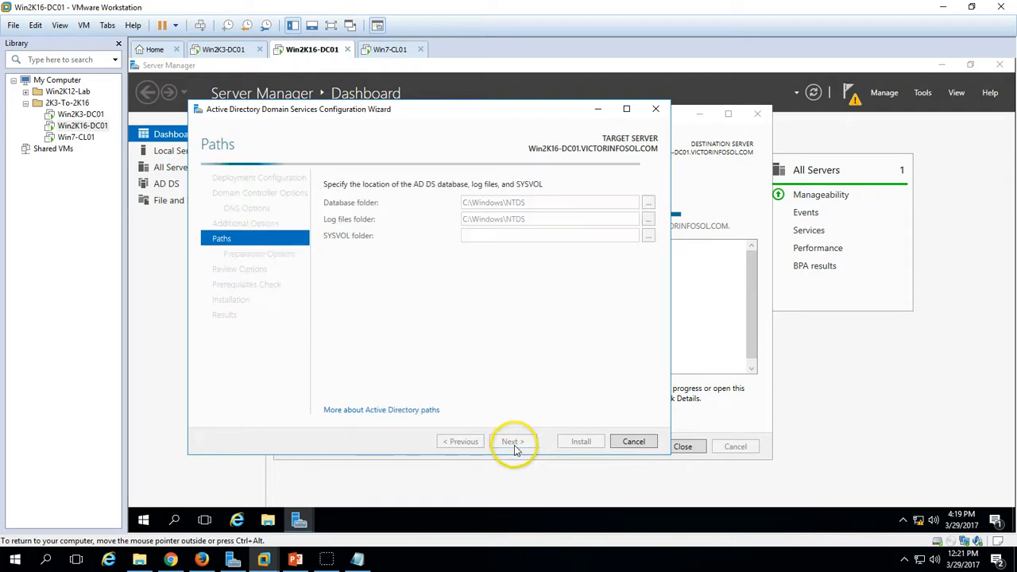
pyautogui.click(520, 442)
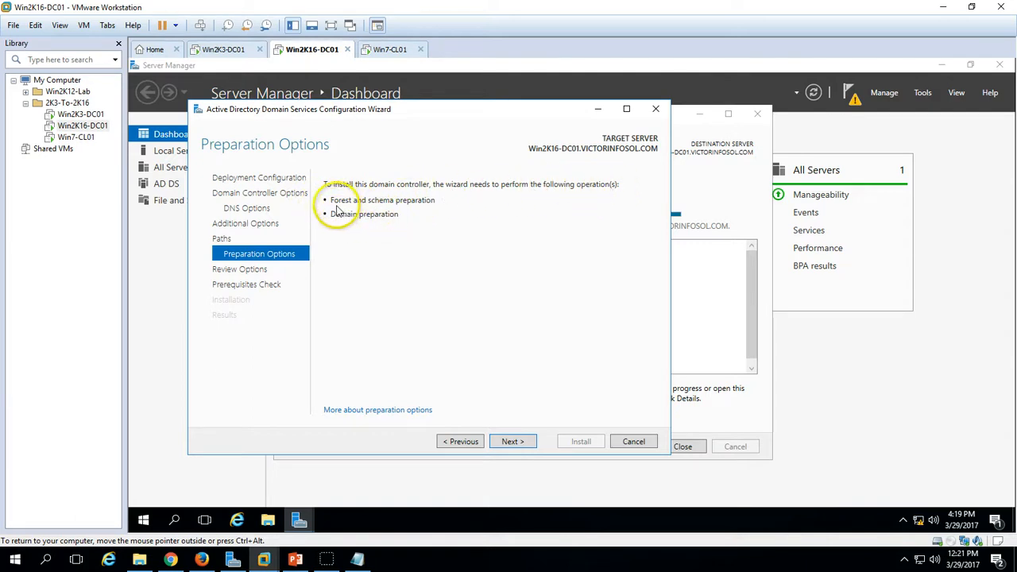
pyautogui.click(513, 443)
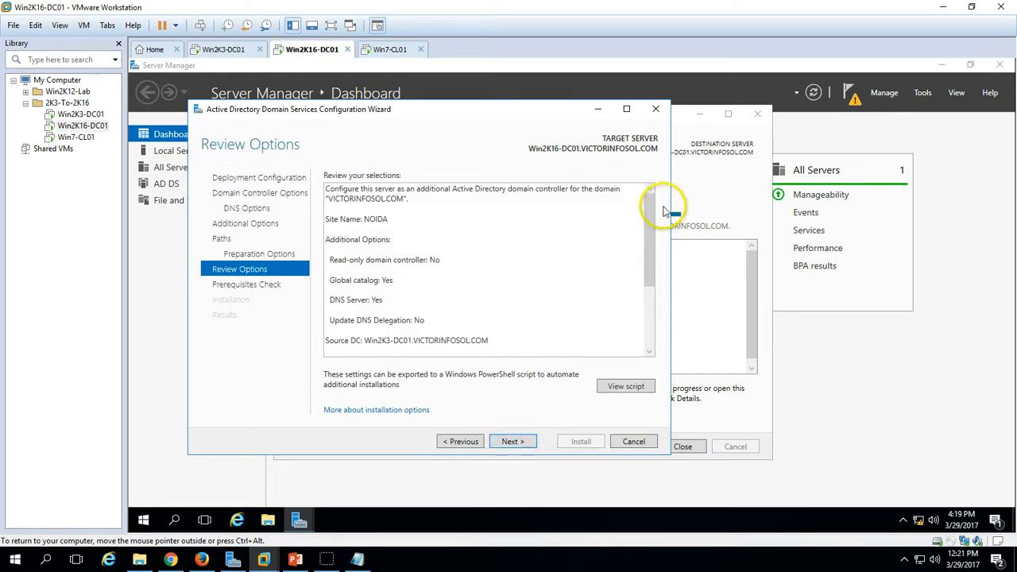
pyautogui.scroll(-3, 636, 321)
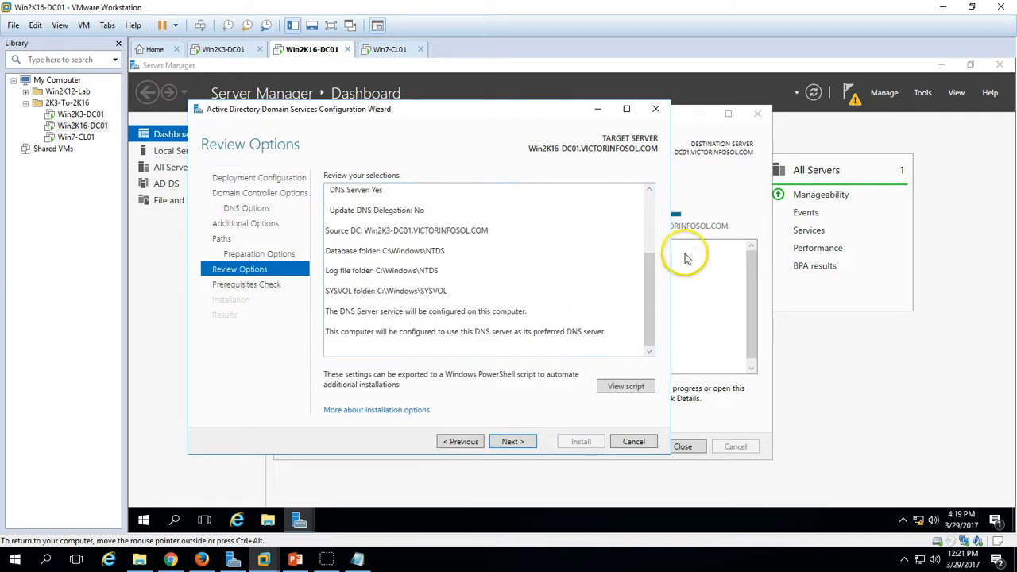
pyautogui.click(512, 442)
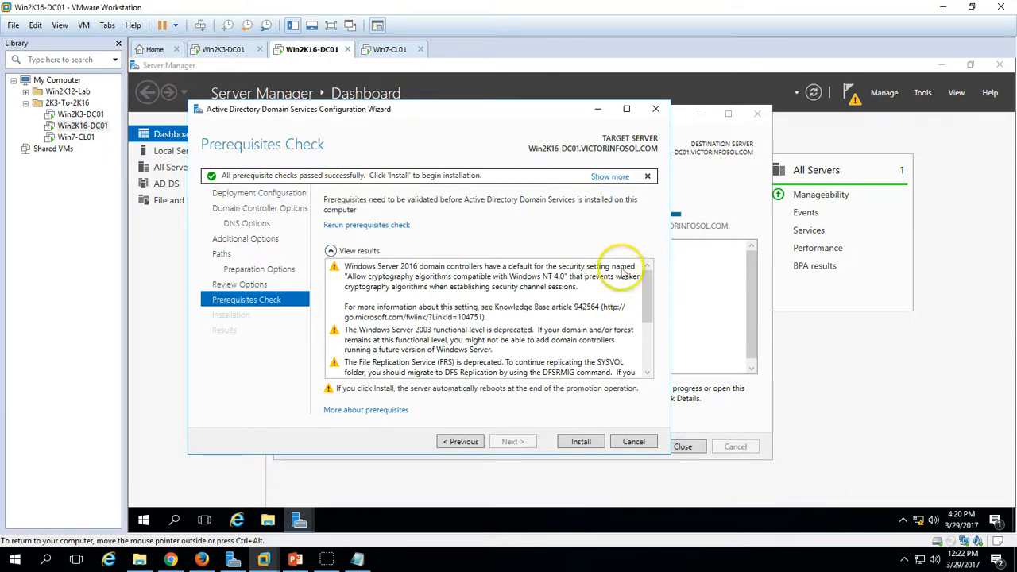
# - Start the domain controller installation on Win2K16-DC01
pyautogui.moveTo(646, 300); pyautogui.dragTo(608, 403)
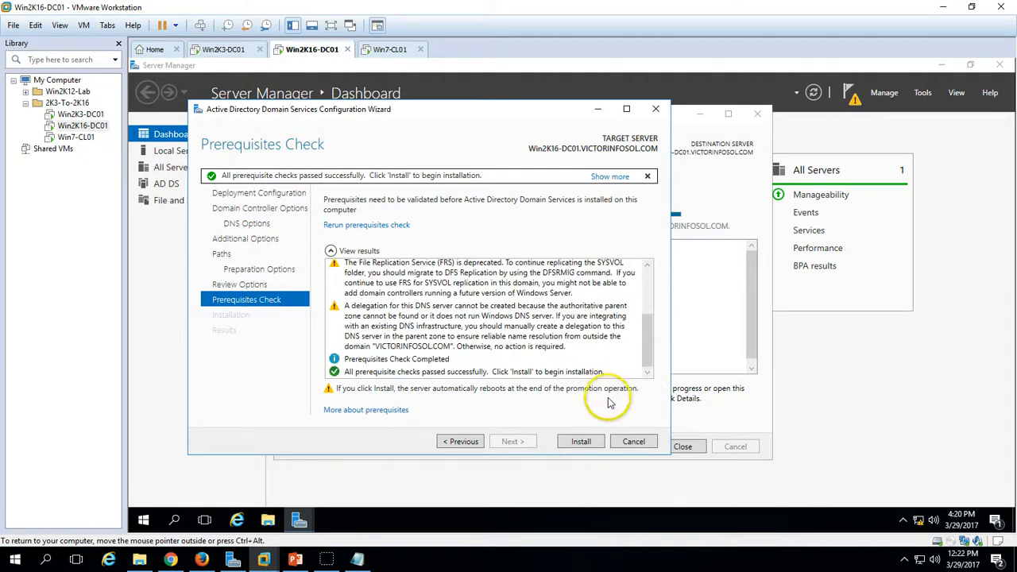
pyautogui.click(583, 442)
pyautogui.moveTo(479, 107); pyautogui.dragTo(612, 118)
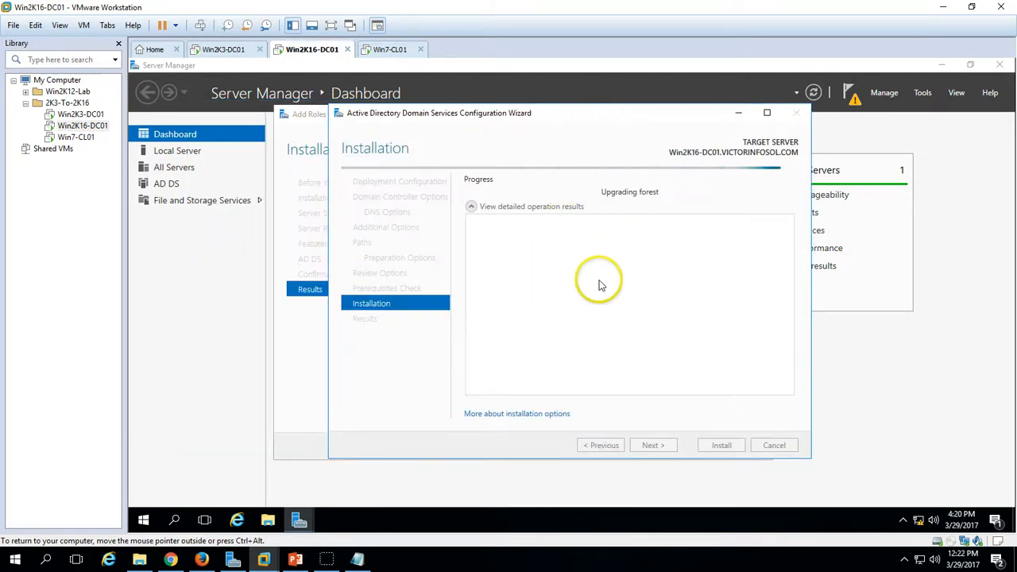
# - Refresh the Domain Controllers list in ADUC on Win2K3-DC01, then return to Win2K16-DC01's progress
pyautogui.click(229, 50)
pyautogui.click(191, 161)
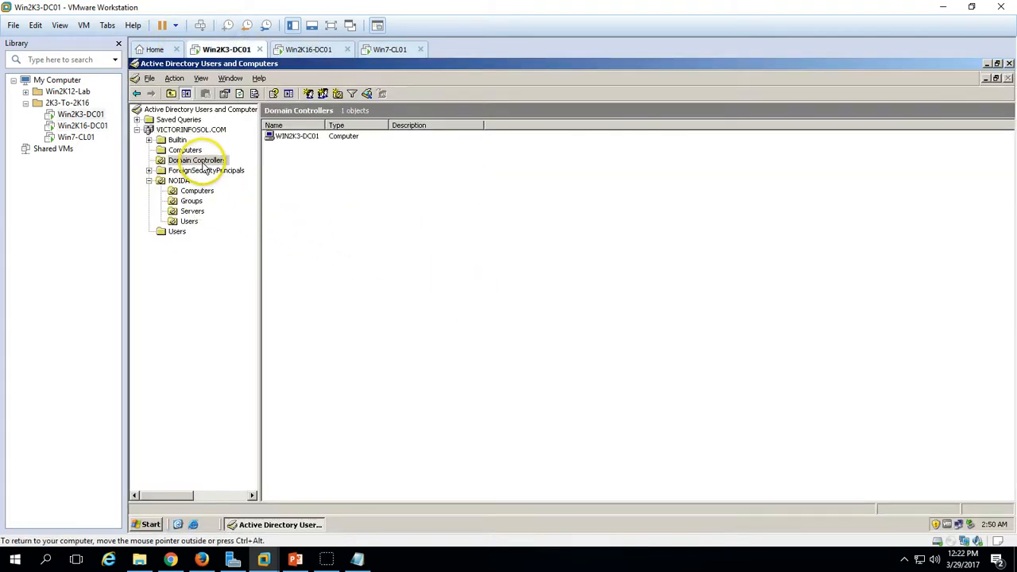
pyautogui.rightClick(390, 219)
pyautogui.click(420, 278)
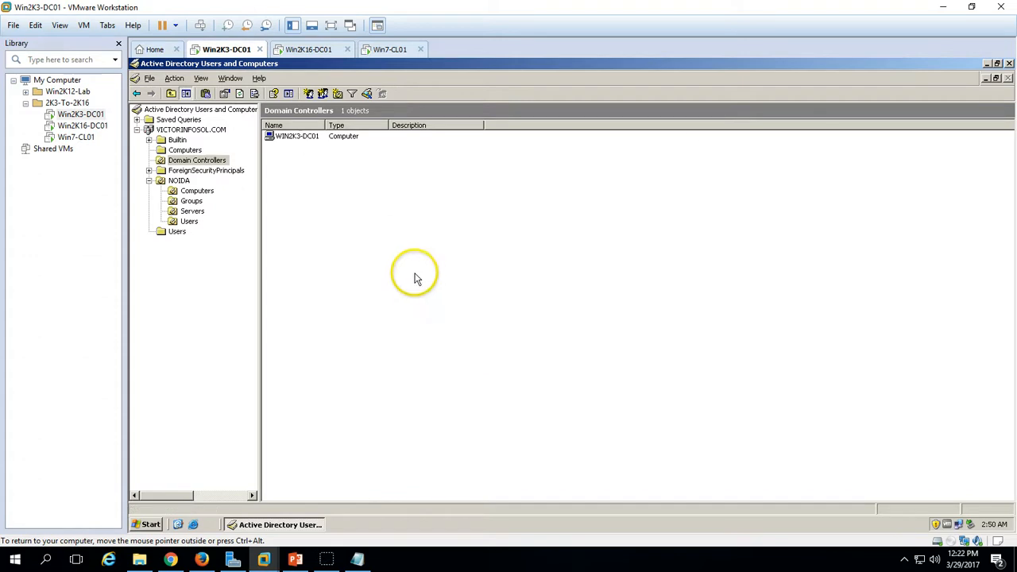
pyautogui.click(301, 49)
pyautogui.moveTo(488, 113); pyautogui.dragTo(431, 115)
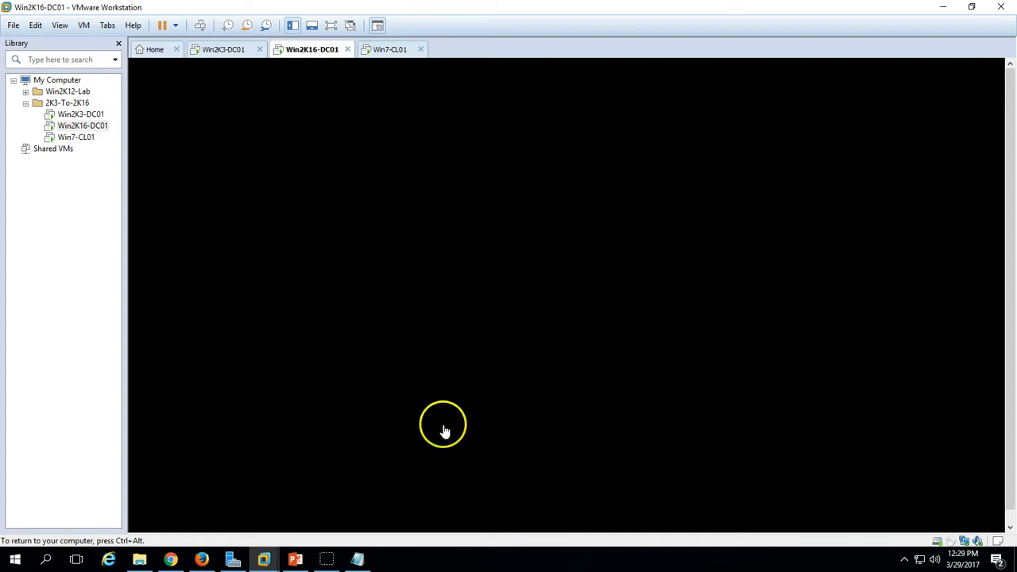
# - On Win2K3-DC01, close ADUC and run 'netdom fsmo query' in a Command Prompt
pyautogui.hotkey('ctrl', 'alt')
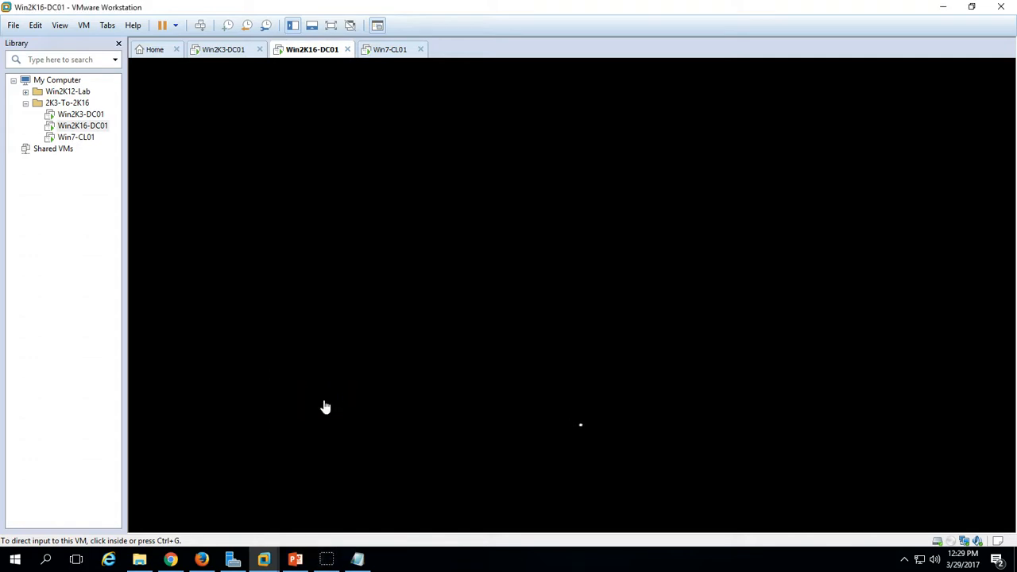
pyautogui.click(234, 50)
pyautogui.click(1009, 64)
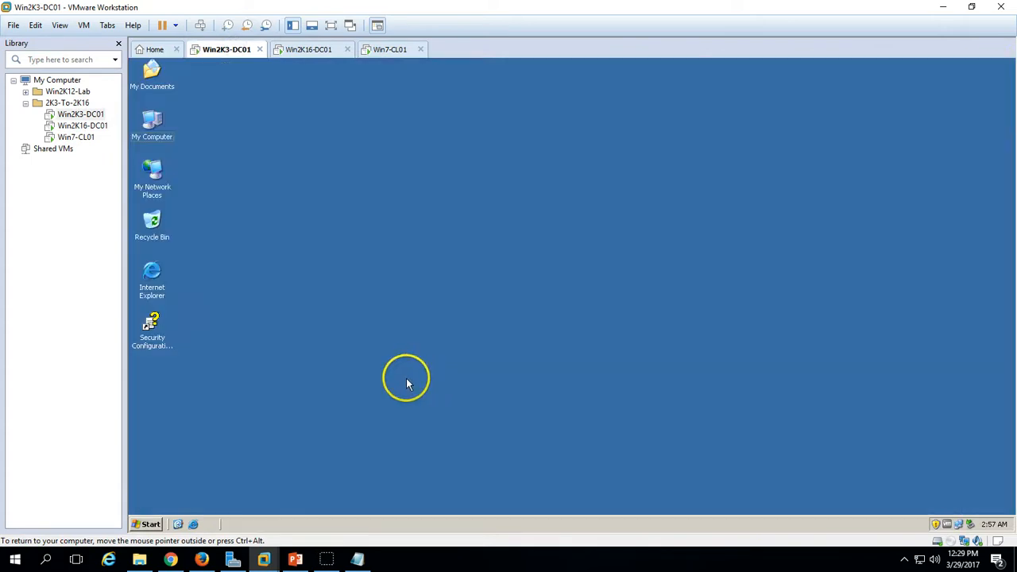
pyautogui.click(145, 524)
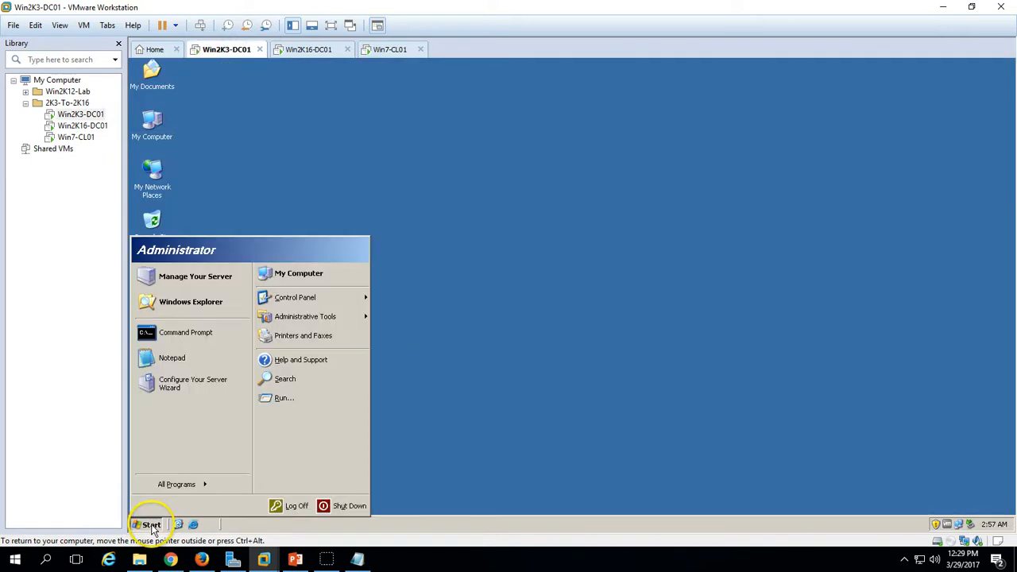
pyautogui.rightClick(200, 335)
pyautogui.click(225, 337)
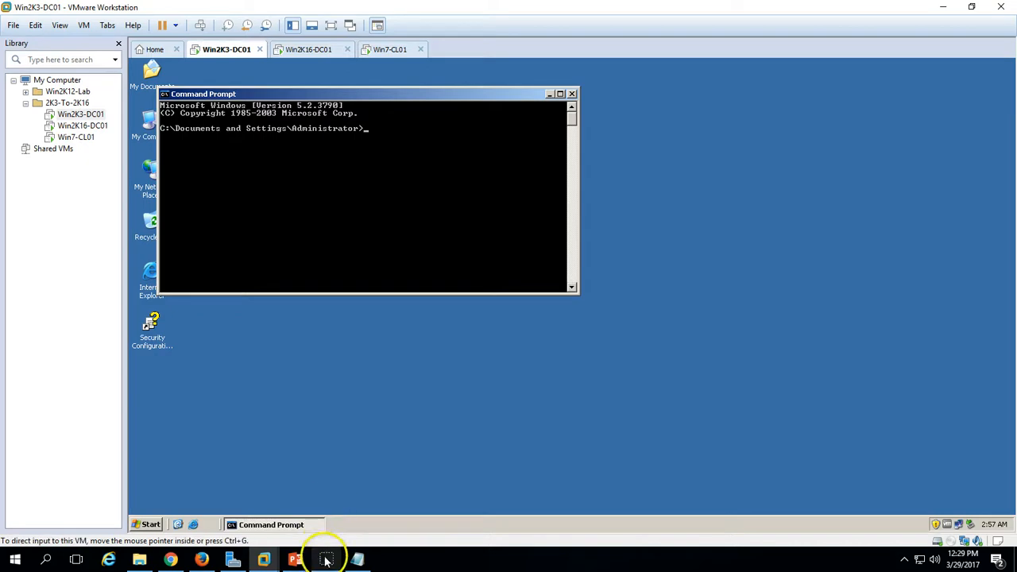
pyautogui.write('netdom')
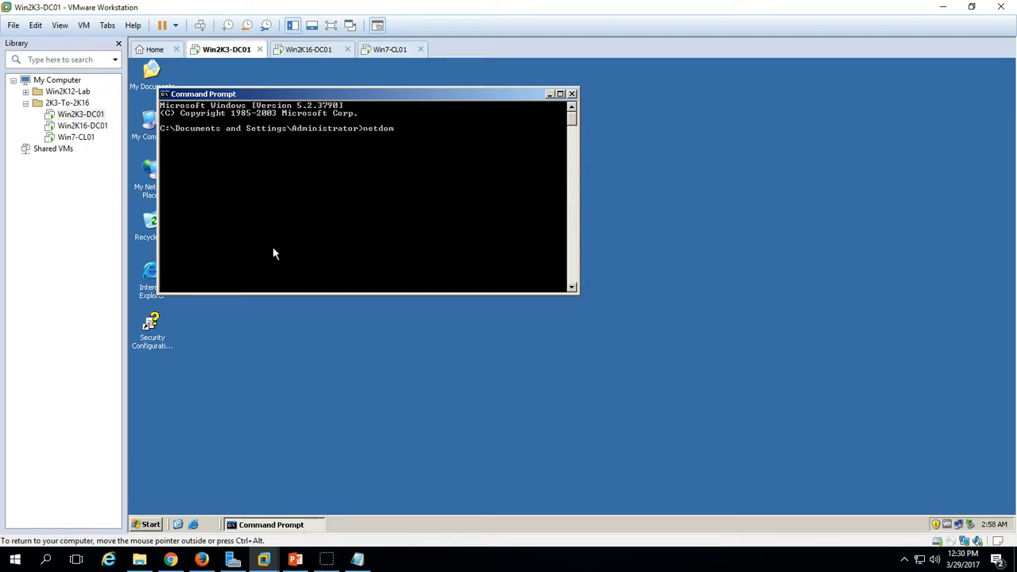
pyautogui.write(' fsmo query')
pyautogui.press('Return')
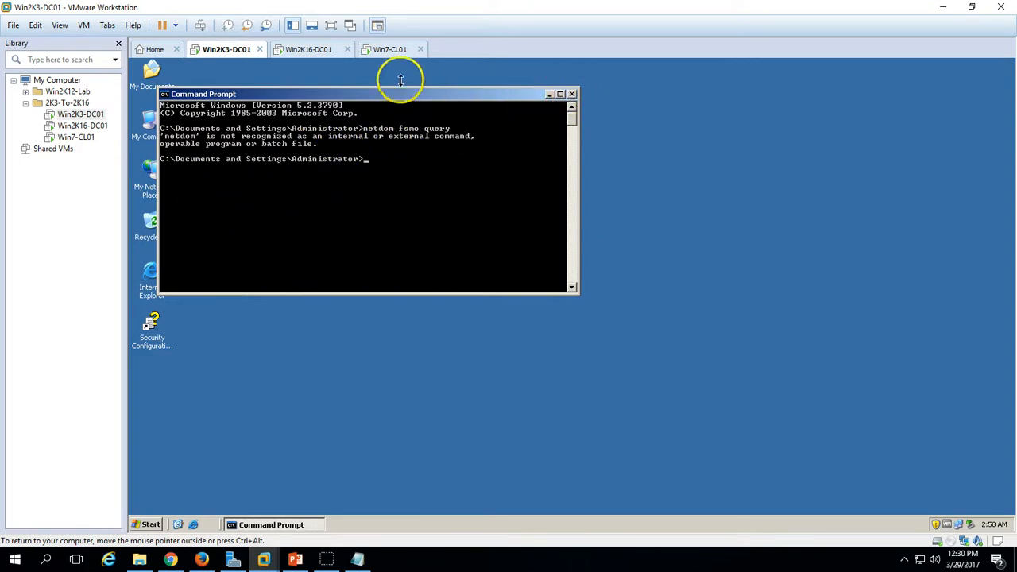
# - Check on Win2K16-DC01 and close the Command Prompt on Win2K3-DC01
pyautogui.click(308, 49)
pyautogui.click(209, 49)
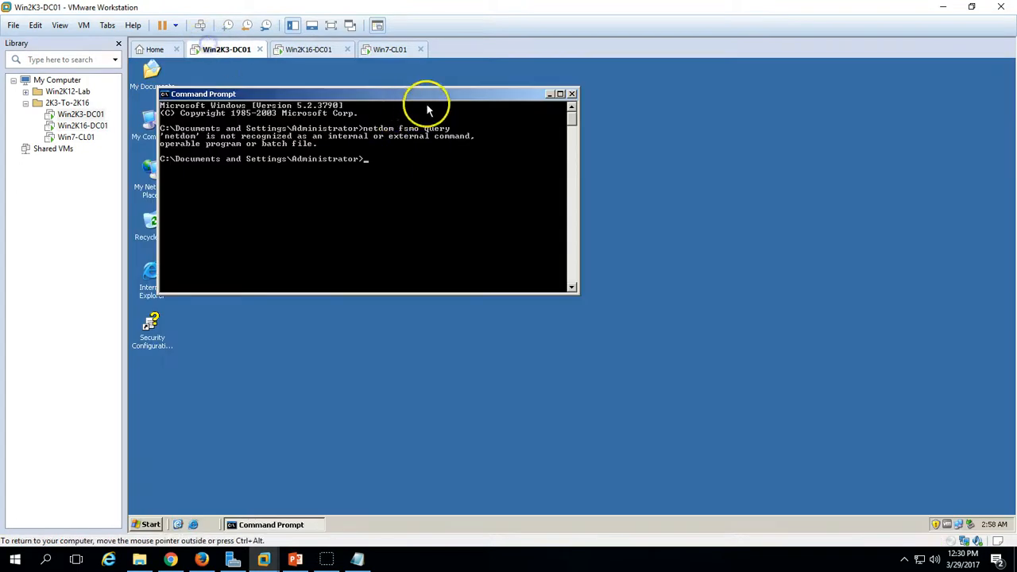
pyautogui.click(570, 93)
pyautogui.click(332, 52)
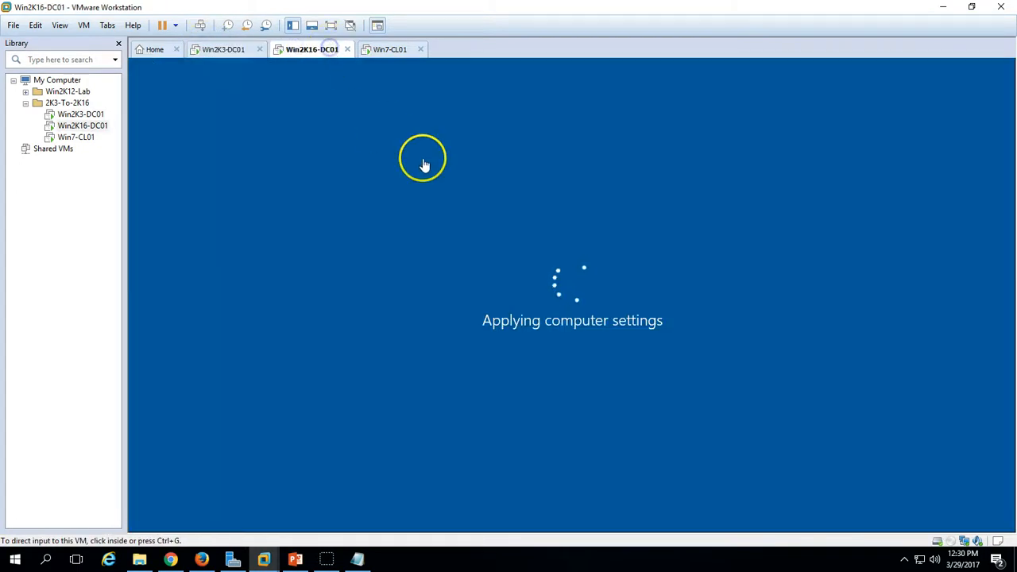
# - Open a second Command Prompt on Win2K3-DC01, reposition it, then close it
pyautogui.click(235, 50)
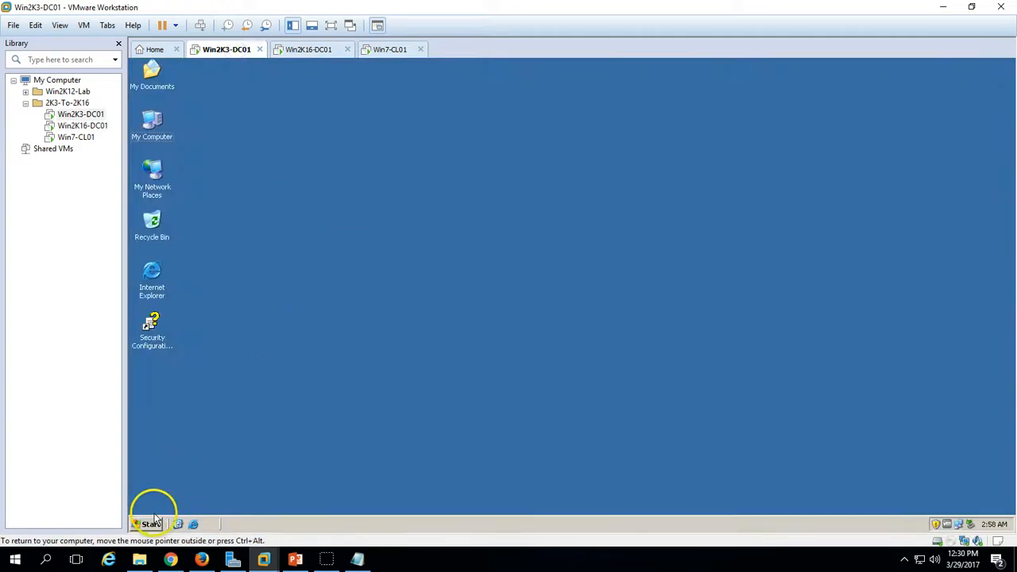
pyautogui.click(150, 524)
pyautogui.click(187, 331)
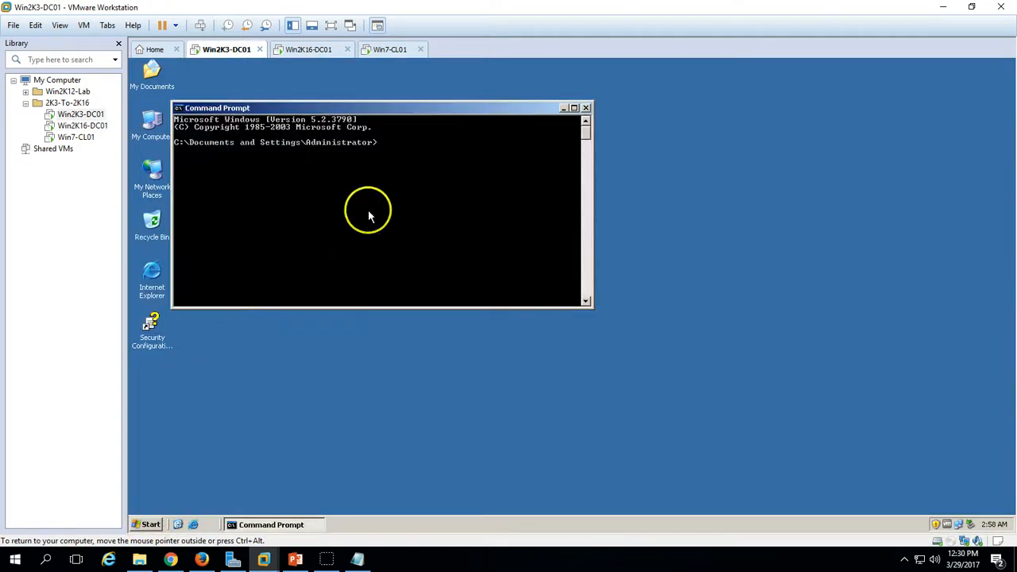
pyautogui.moveTo(345, 107); pyautogui.dragTo(387, 229)
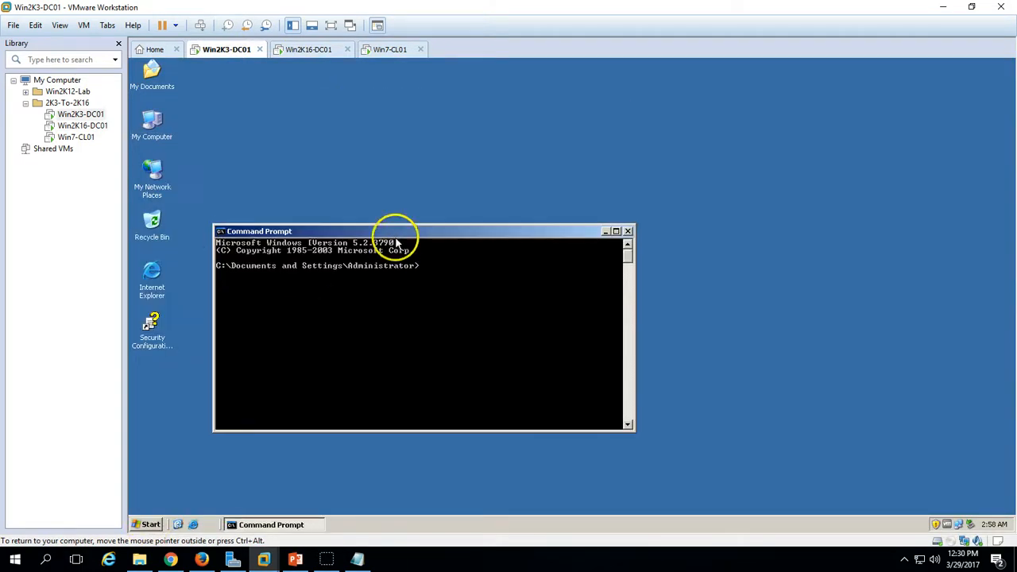
pyautogui.click(147, 524)
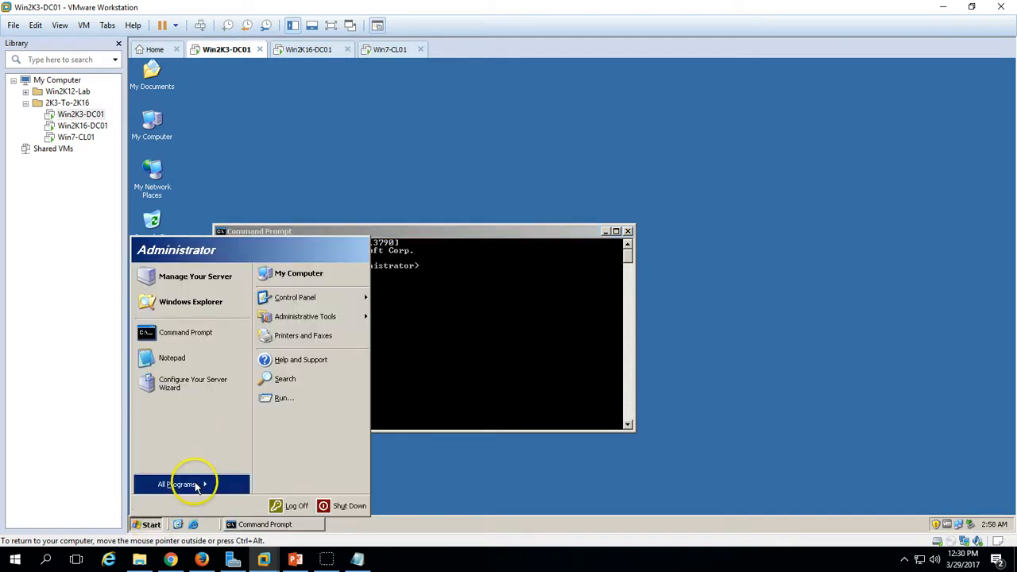
pyautogui.click(588, 309)
pyautogui.moveTo(438, 236); pyautogui.dragTo(513, 215)
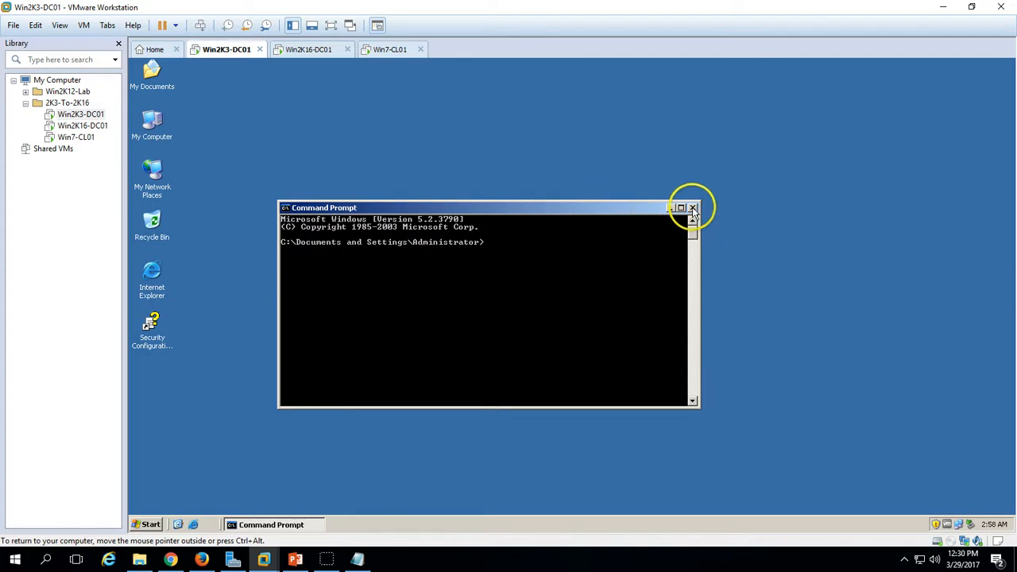
pyautogui.click(691, 207)
# - Send Ctrl+Alt+Del to Win2K16-DC01 and sign in with the Administrator password
pyautogui.click(314, 52)
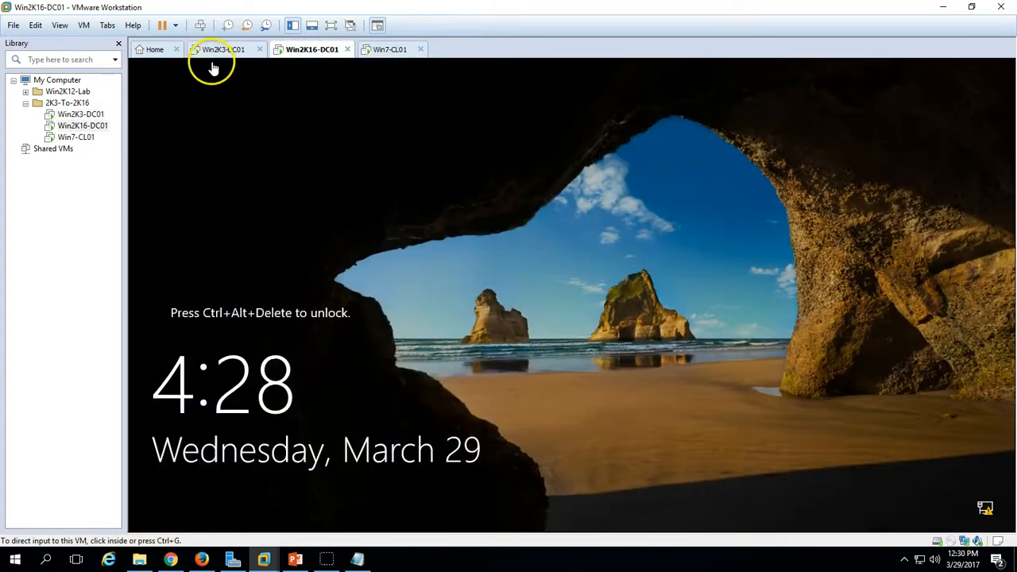
pyautogui.click(199, 24)
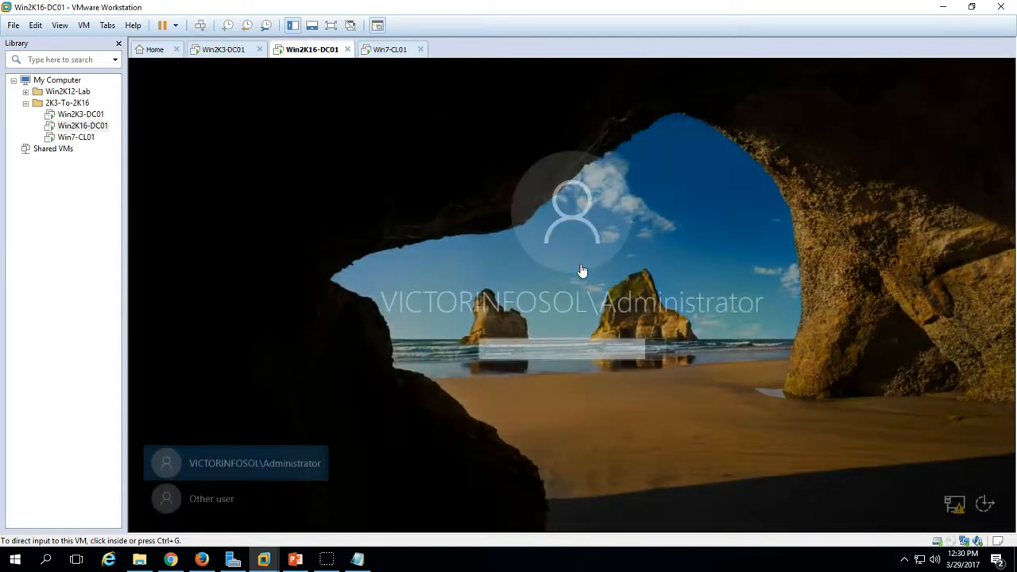
pyautogui.click(584, 297)
pyautogui.write('••••')
pyautogui.press('Return')
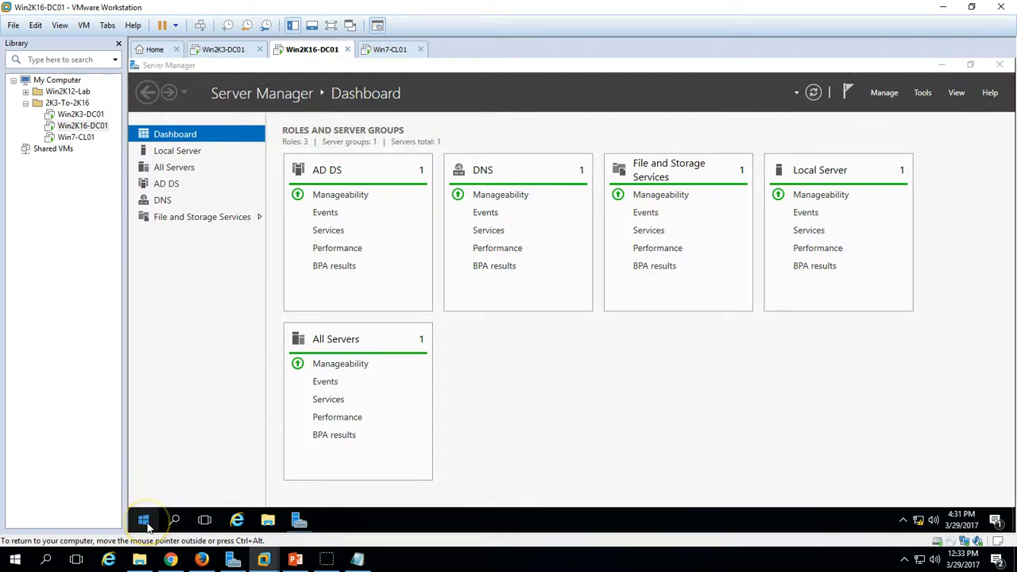
pyautogui.rightClick(143, 523)
# - Open a Command Prompt on Win2K16-DC01 and run 'netdom fsmo query'
pyautogui.click(222, 339)
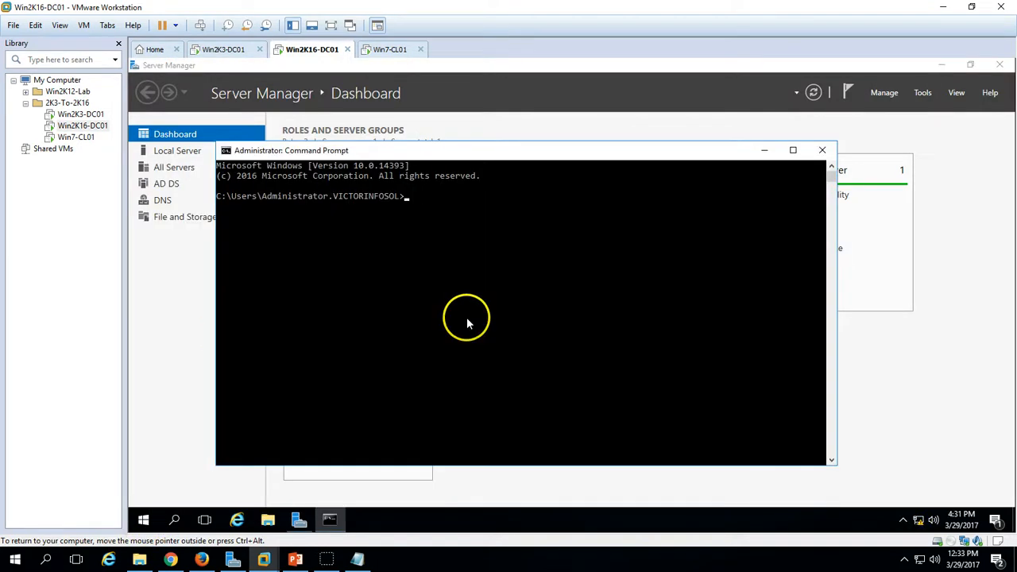
pyautogui.click(466, 318)
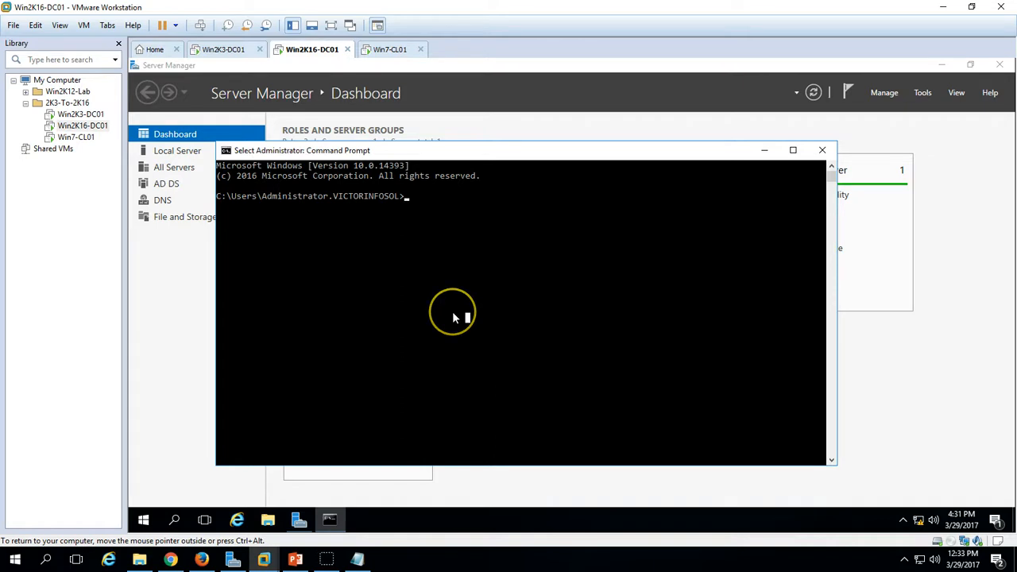
pyautogui.write('netd')
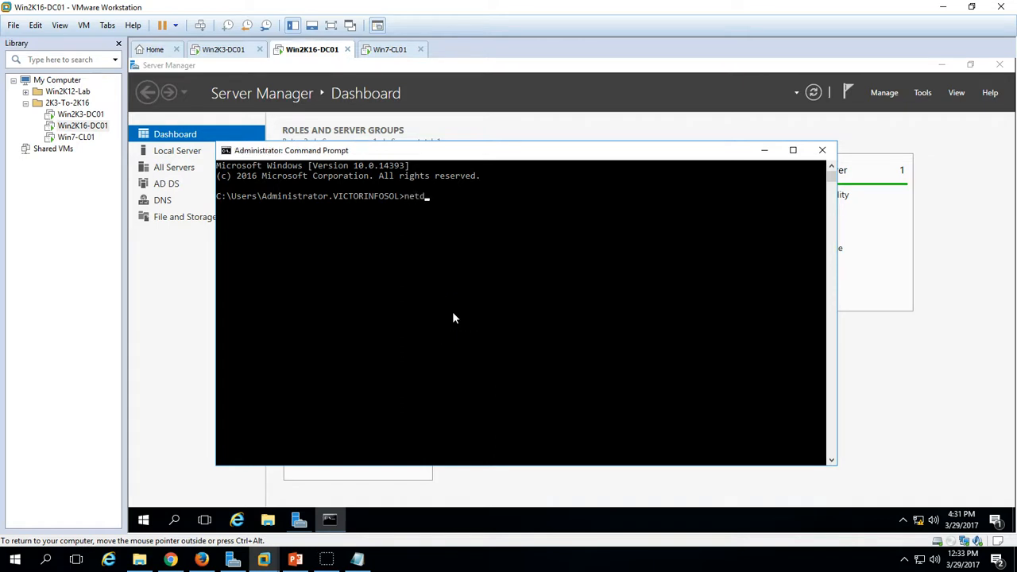
pyautogui.write('om fsmo query')
pyautogui.press('Return')
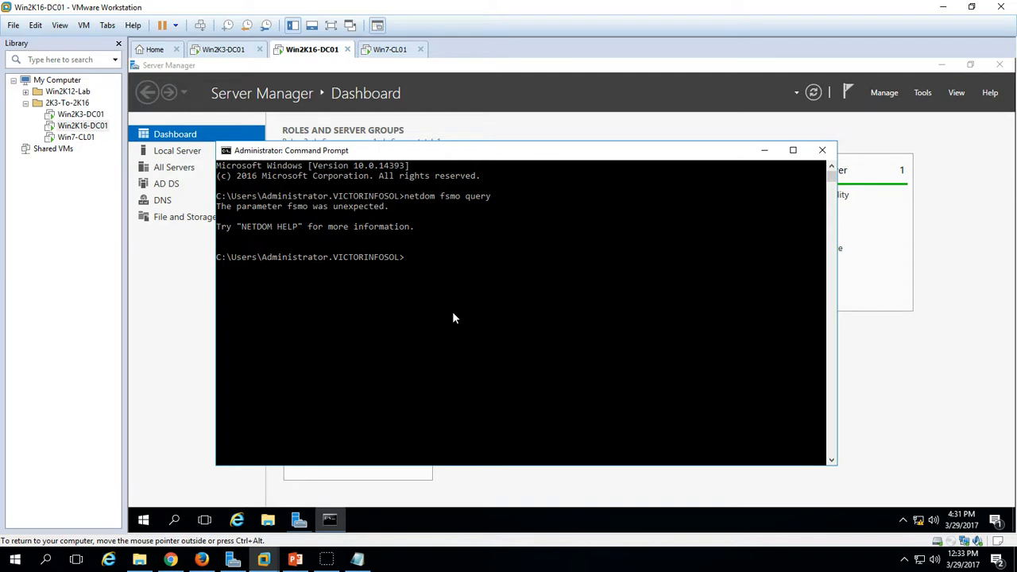
# - Correct the command to 'netdom query fsmo', showing all five roles on Win2K3-DC01
pyautogui.click(422, 322)
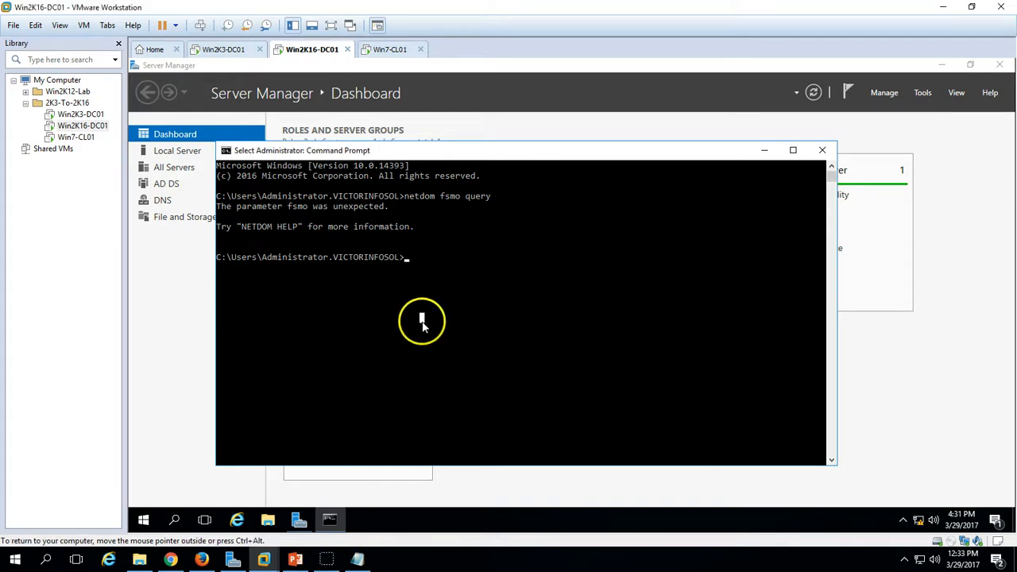
pyautogui.press('Up')
pyautogui.press('BackSpace')
pyautogui.press('BackSpace')
pyautogui.press('BackSpace')
pyautogui.press('BackSpace')
pyautogui.press('BackSpace')
pyautogui.press('BackSpace')
pyautogui.press('BackSpace')
pyautogui.press('BackSpace')
pyautogui.press('BackSpace')
pyautogui.press('BackSpace')
pyautogui.write('query fsmo')
pyautogui.press('Return')
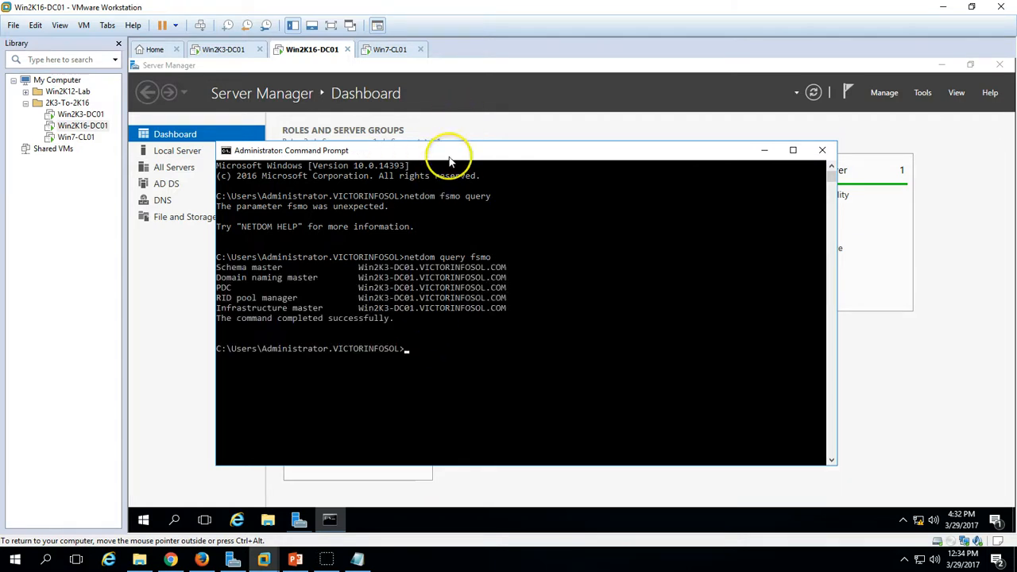
pyautogui.moveTo(461, 151); pyautogui.dragTo(469, 121)
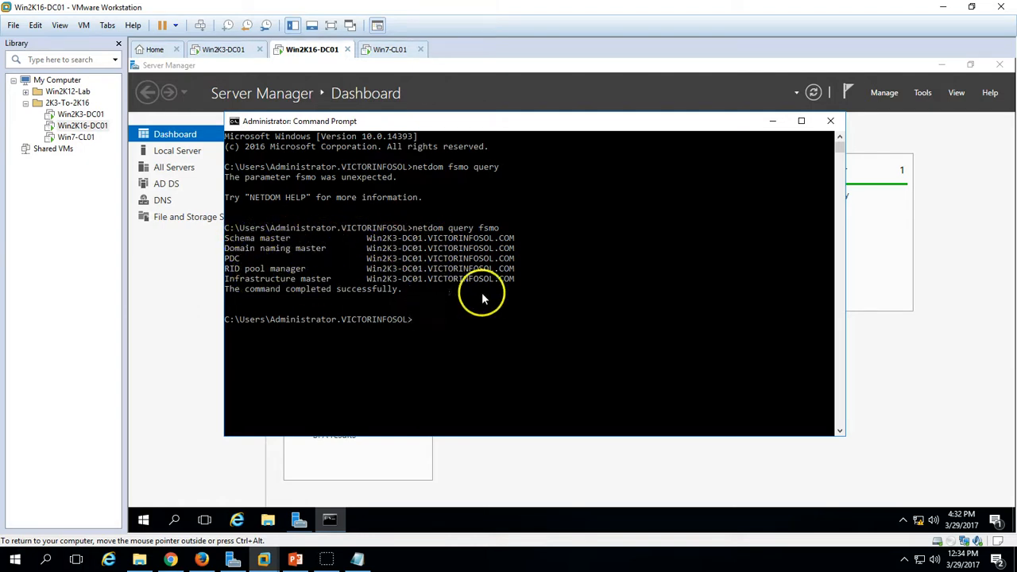
# - Open Operations Masters for the VICTORINFOSOL.COM domain in Active Directory Users and Computers
pyautogui.click(593, 465)
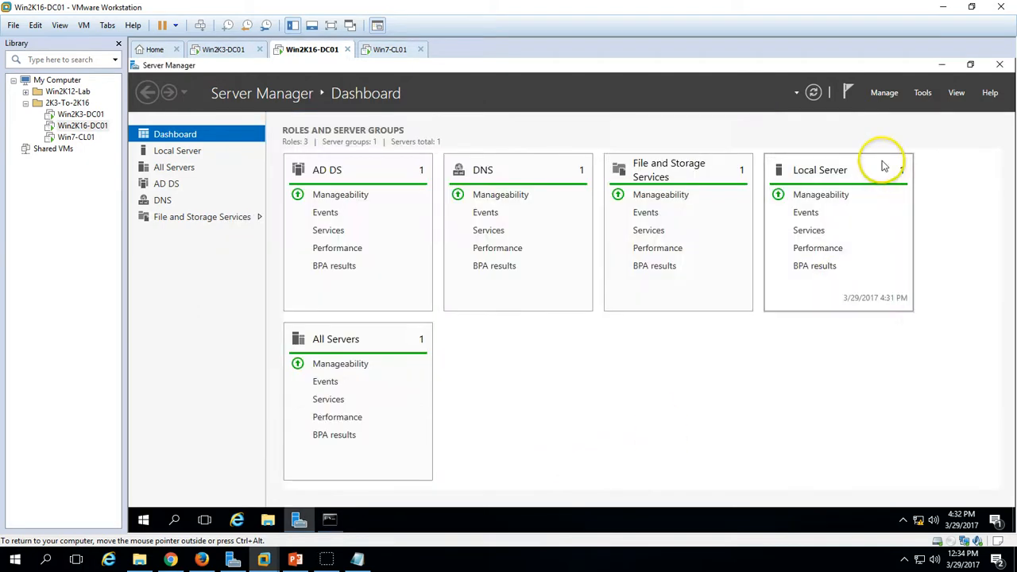
pyautogui.click(922, 93)
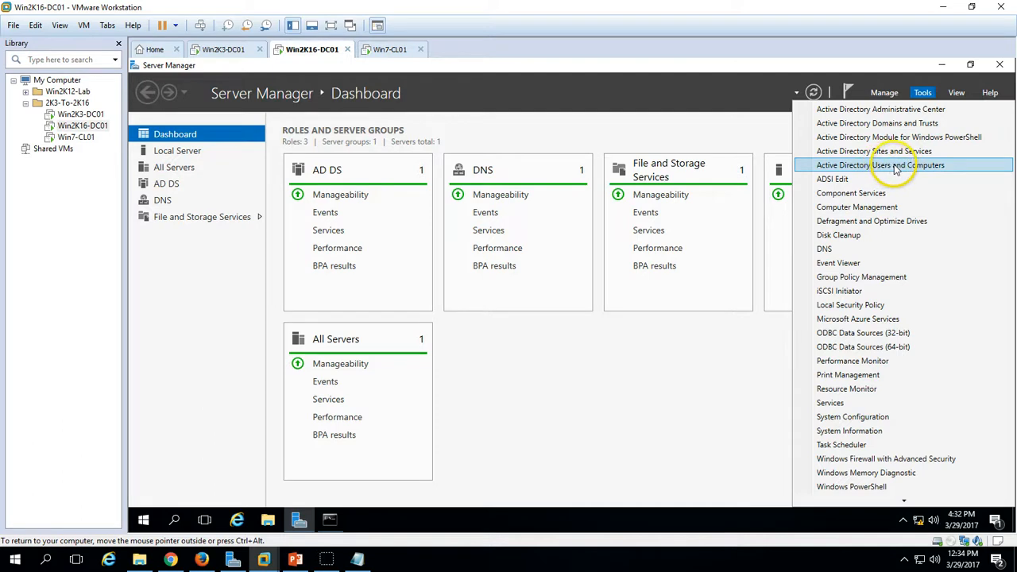
pyautogui.click(896, 166)
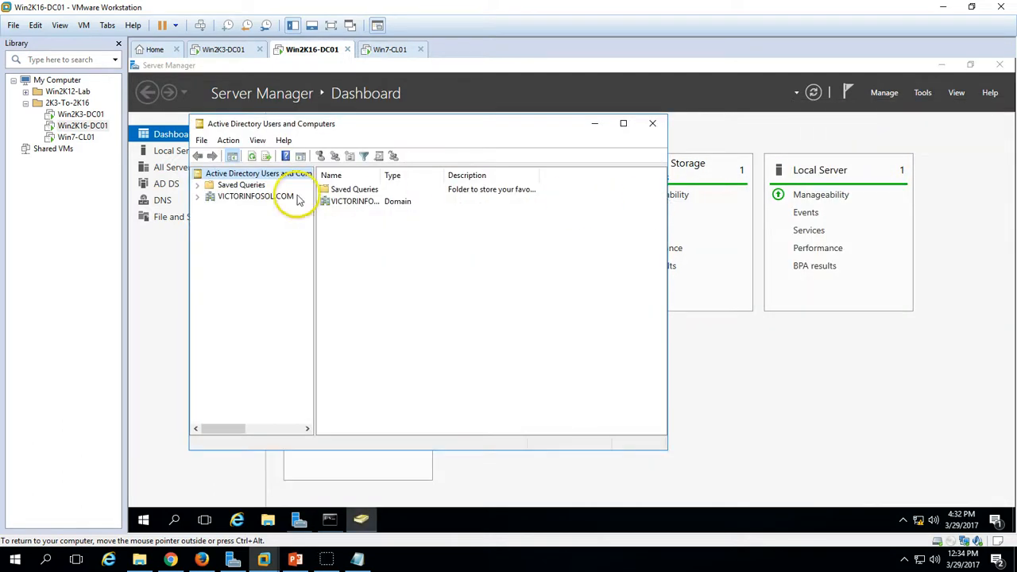
pyautogui.doubleClick(271, 197)
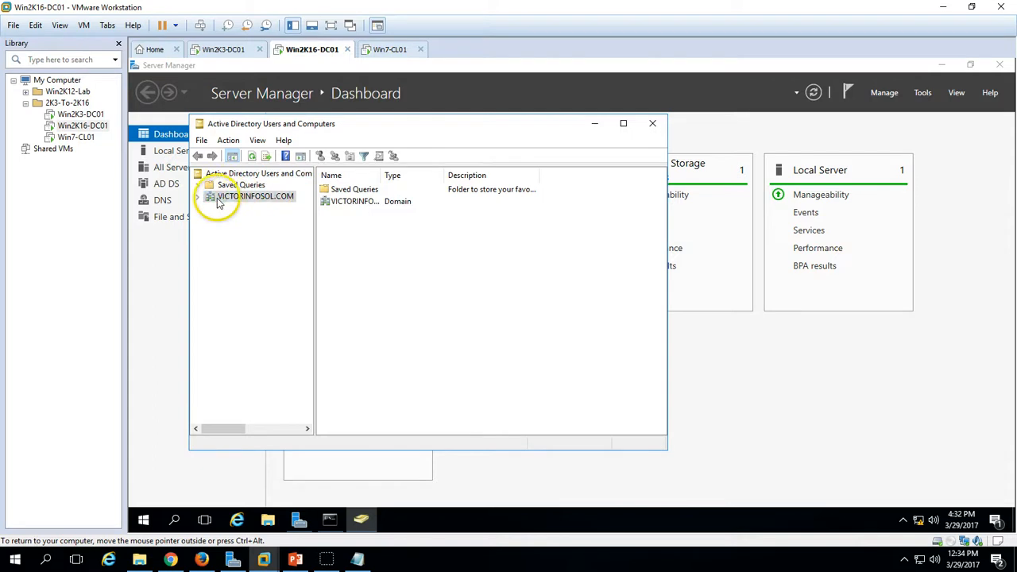
pyautogui.rightClick(271, 203)
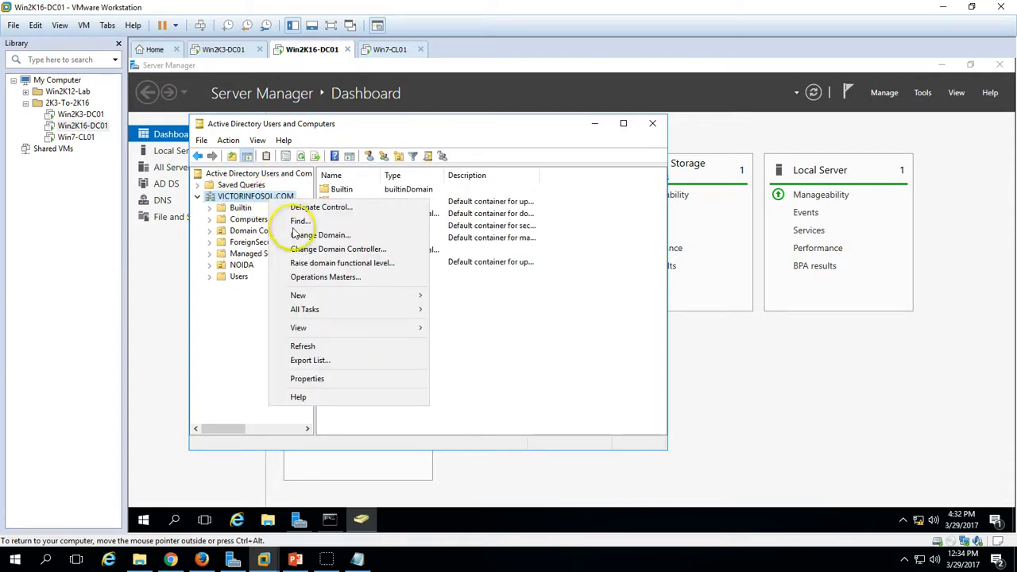
pyautogui.click(323, 278)
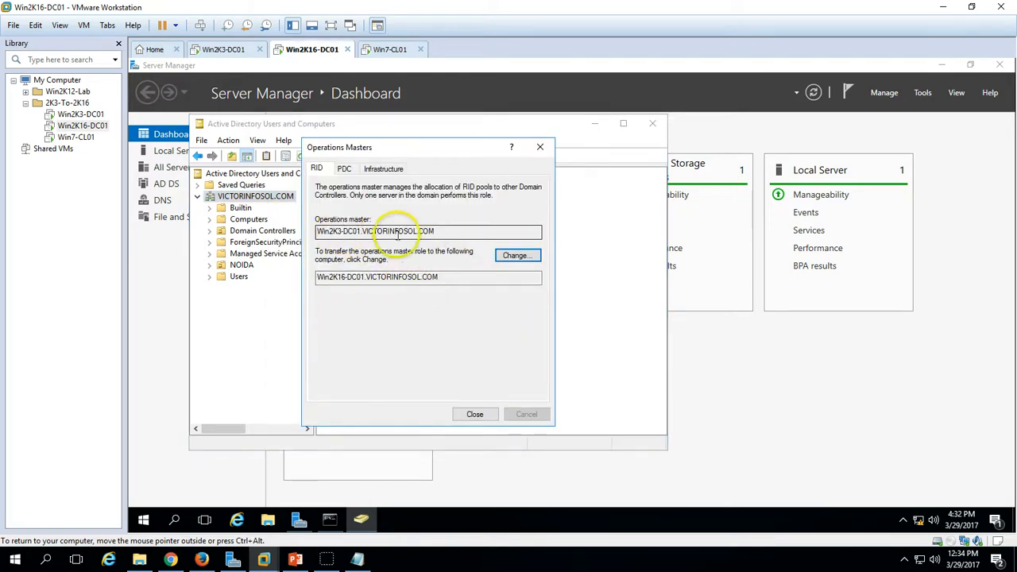
# - Transfer the RID master role from Win2K3-DC01 to Win2K16-DC01
pyautogui.doubleClick(402, 230)
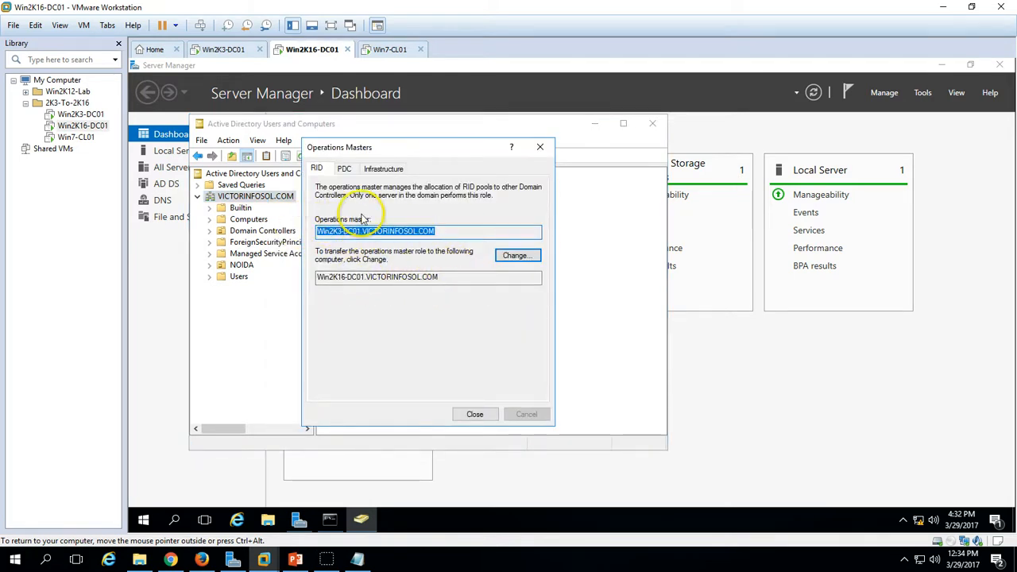
pyautogui.moveTo(440, 231); pyautogui.dragTo(302, 231)
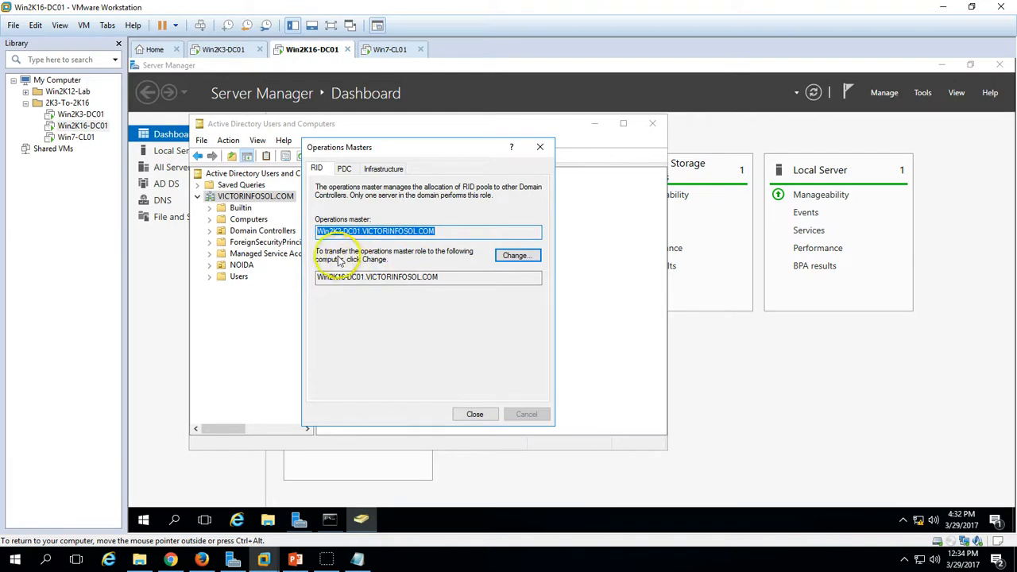
pyautogui.doubleClick(389, 278)
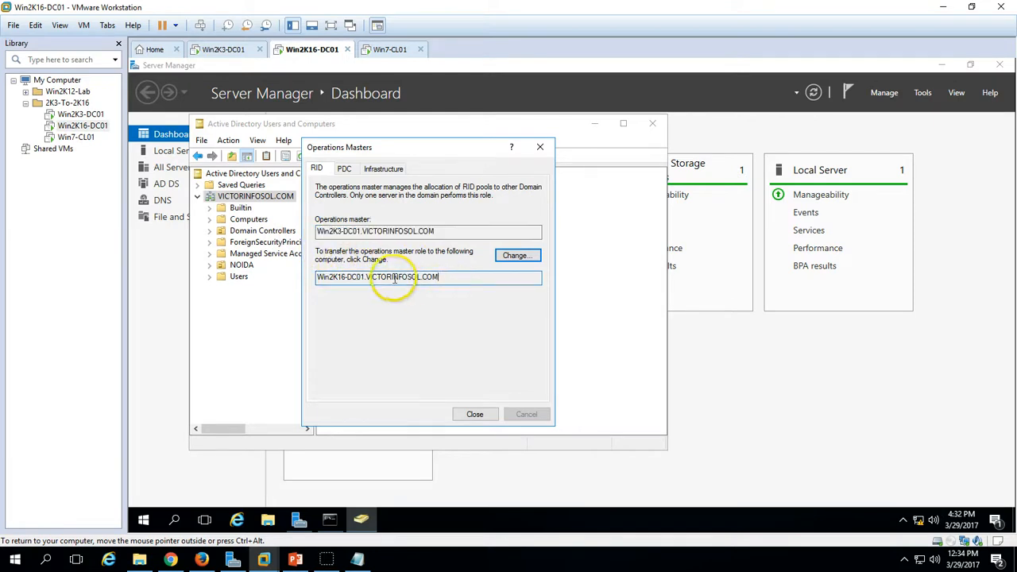
pyautogui.click(516, 256)
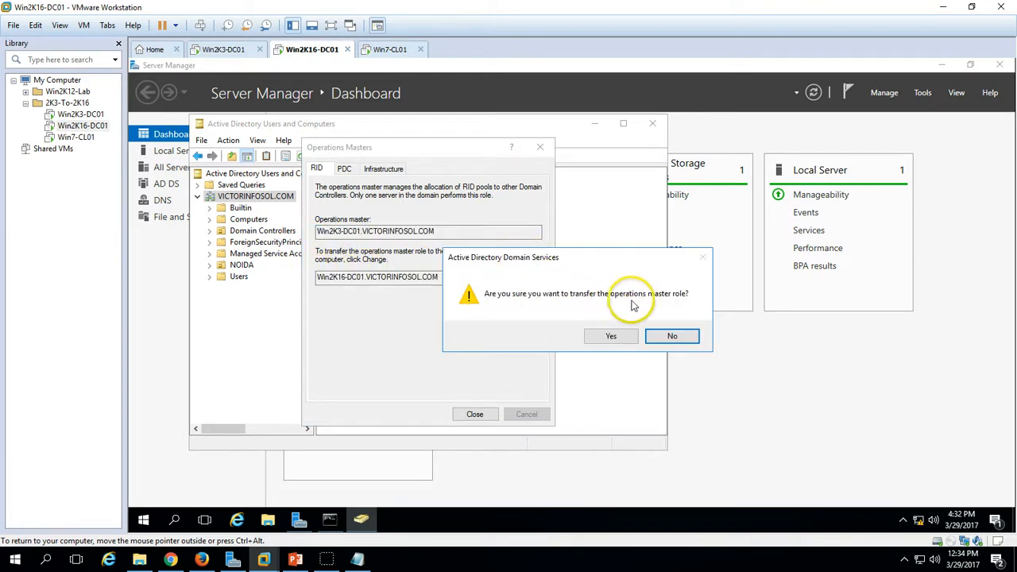
pyautogui.click(612, 336)
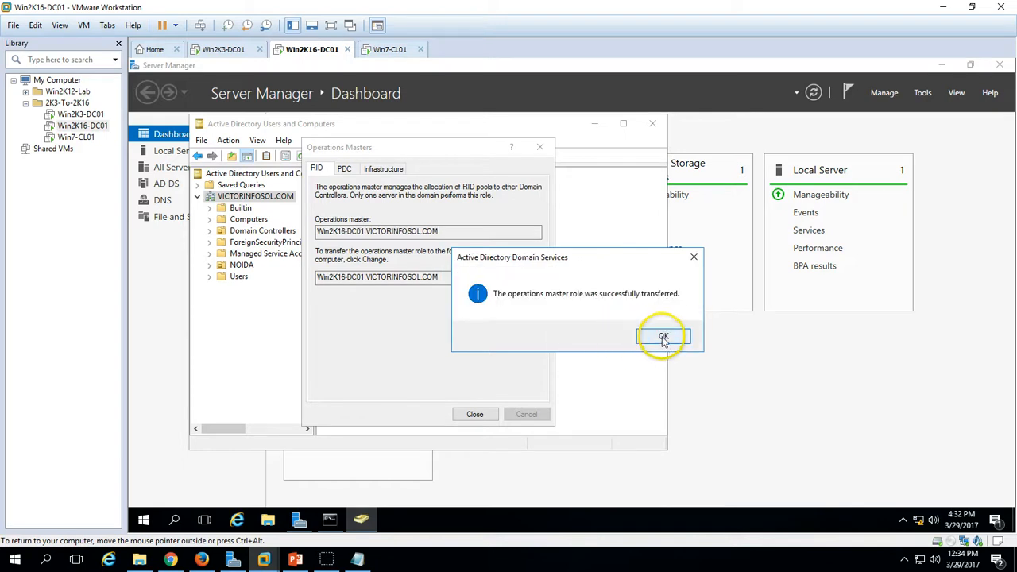
pyautogui.click(662, 336)
# - Transfer the PDC and Infrastructure master roles to Win2K16-DC01, then close Operations Masters
pyautogui.click(343, 172)
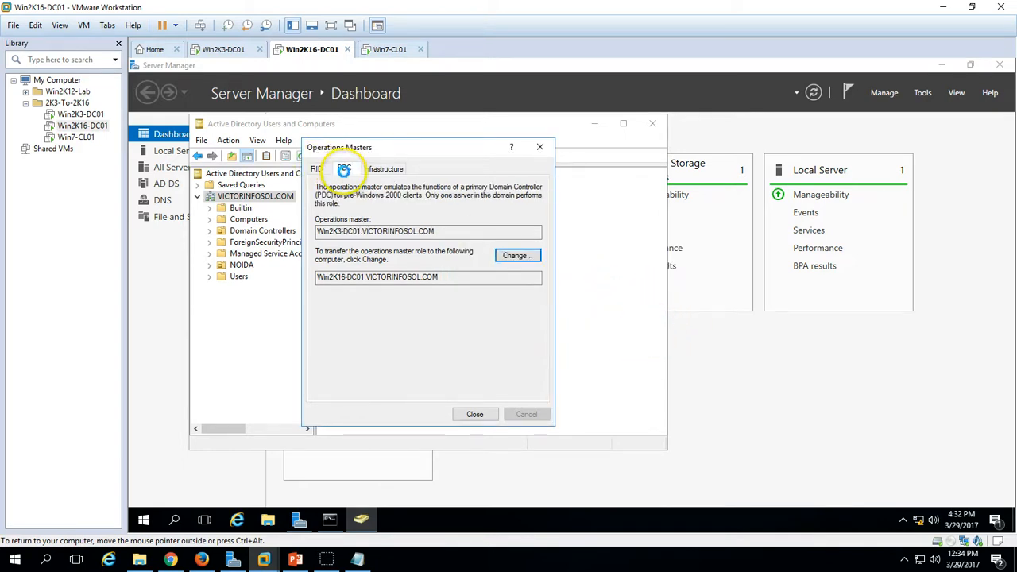
pyautogui.click(517, 255)
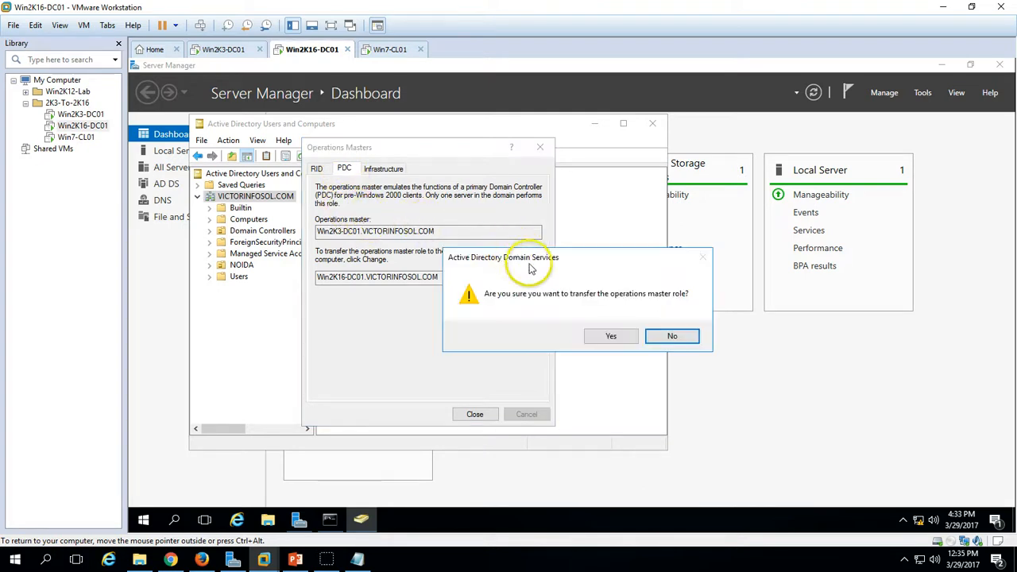
pyautogui.click(617, 336)
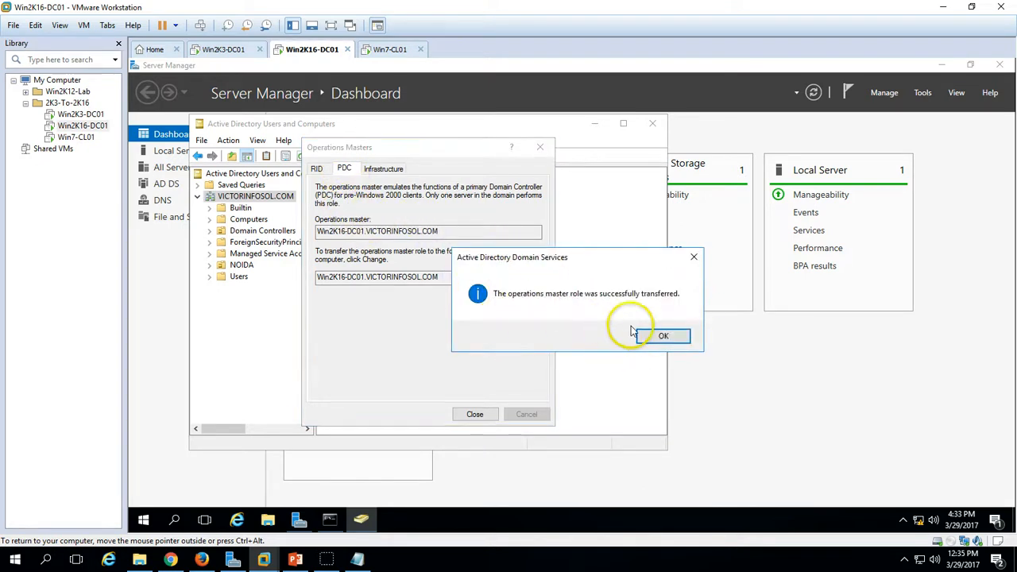
pyautogui.click(659, 336)
pyautogui.click(384, 170)
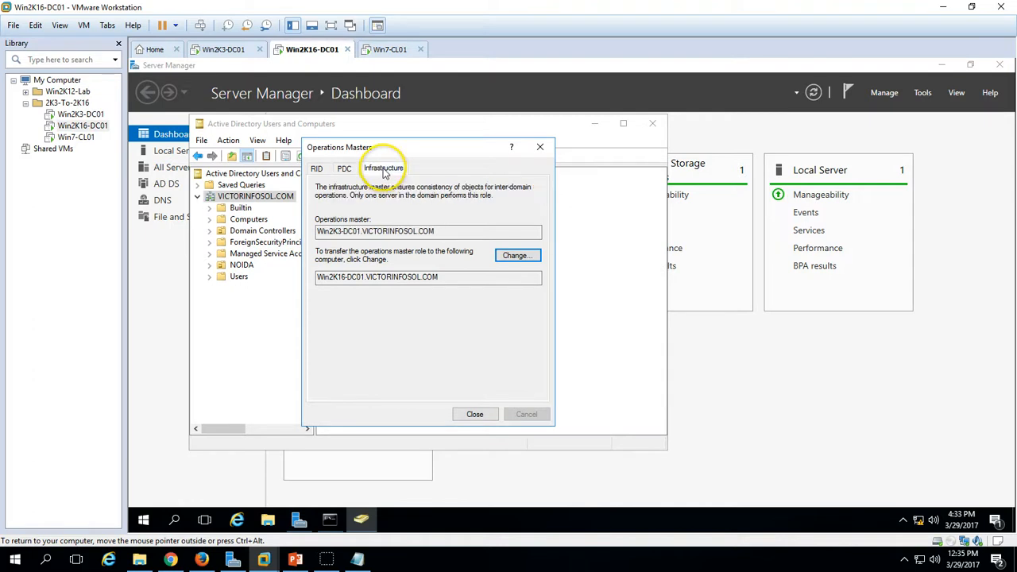
pyautogui.click(518, 256)
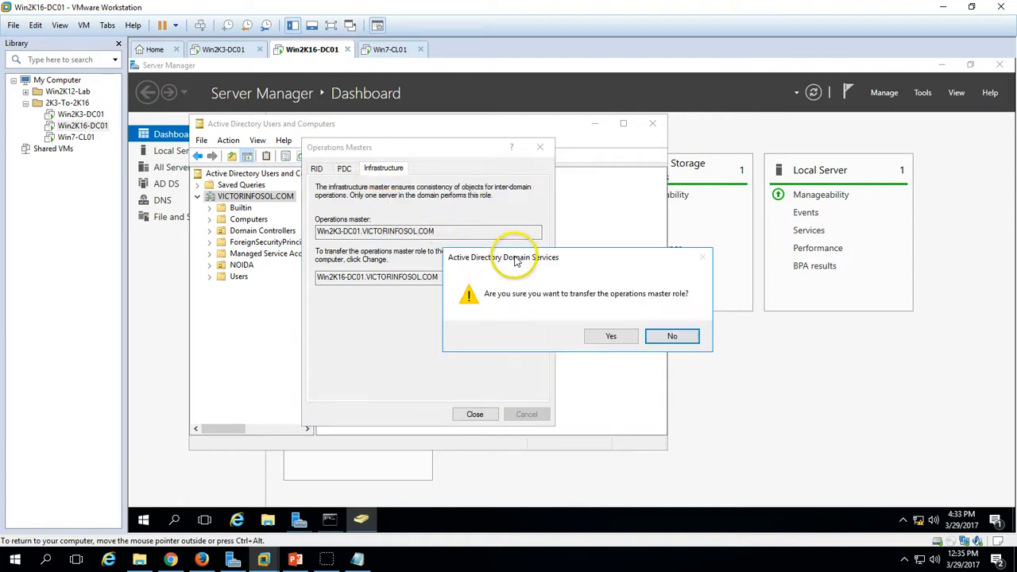
pyautogui.click(608, 337)
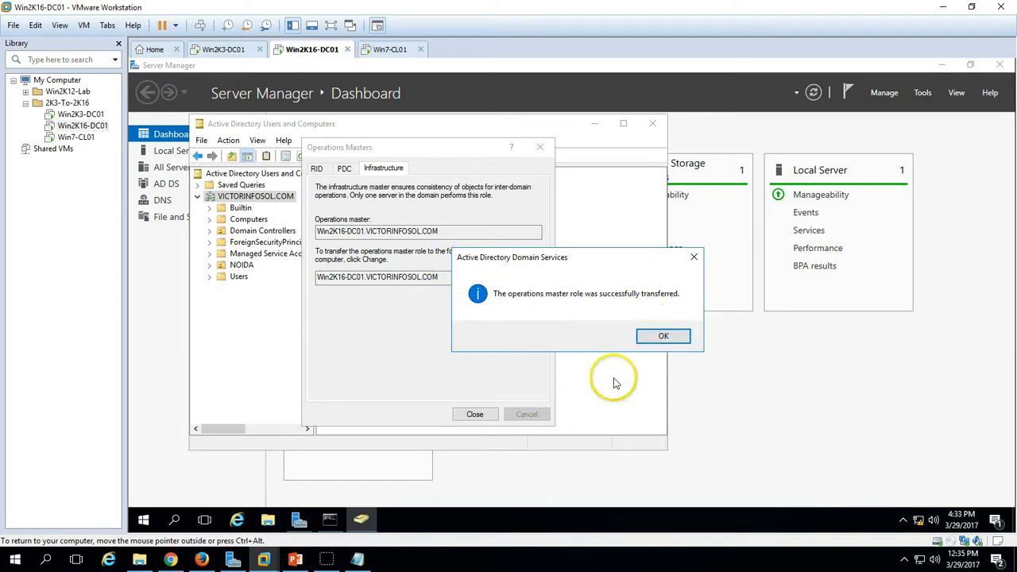
pyautogui.click(660, 336)
pyautogui.click(474, 413)
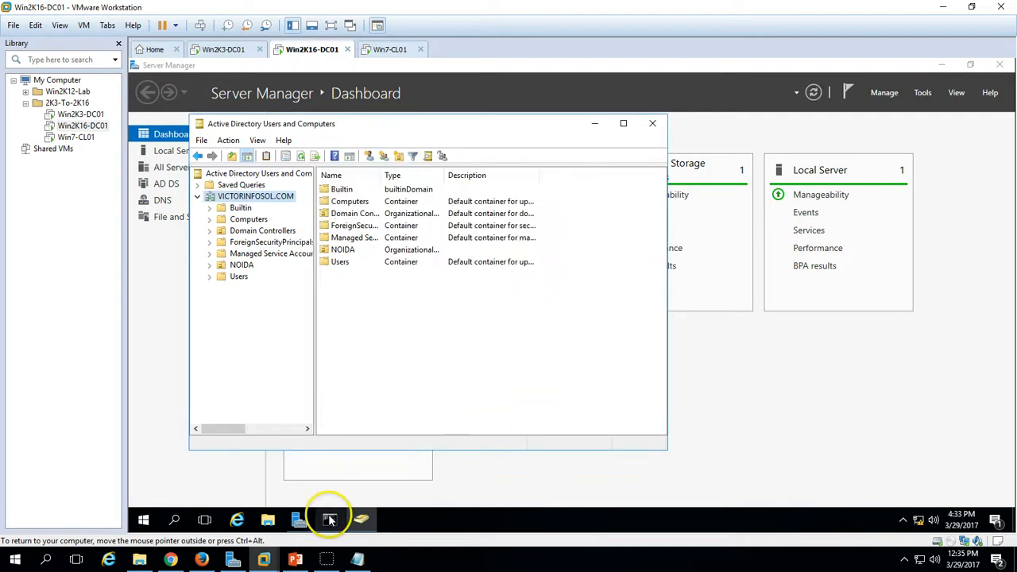
pyautogui.click(330, 520)
# - Rerun netdom query fsmo to check the current role holders
pyautogui.click(288, 293)
pyautogui.press('Escape')
pyautogui.press('Up')
pyautogui.press('Return')
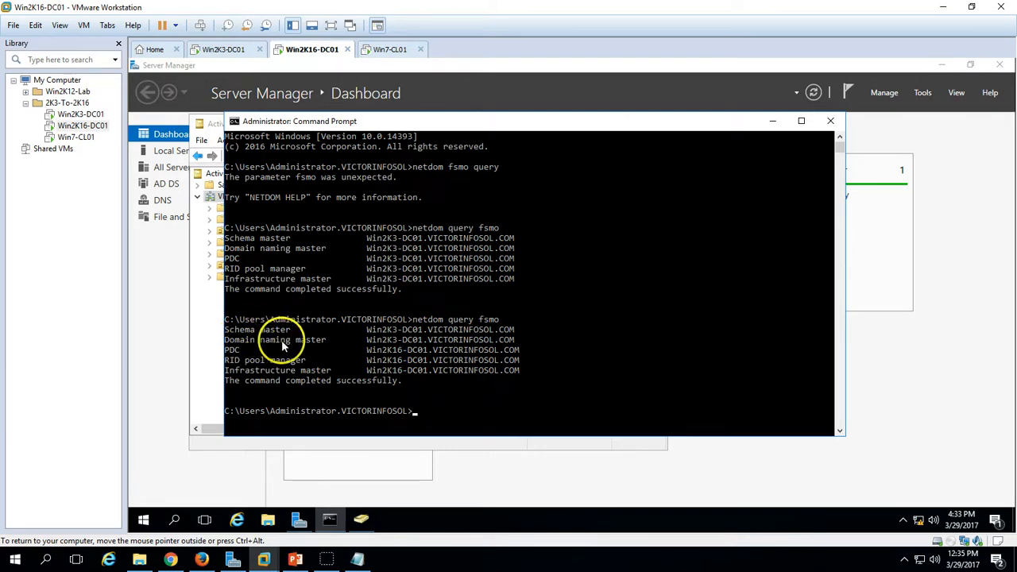
# - Show the NOIDA site's servers in Active Directory Sites and Services
pyautogui.click(579, 456)
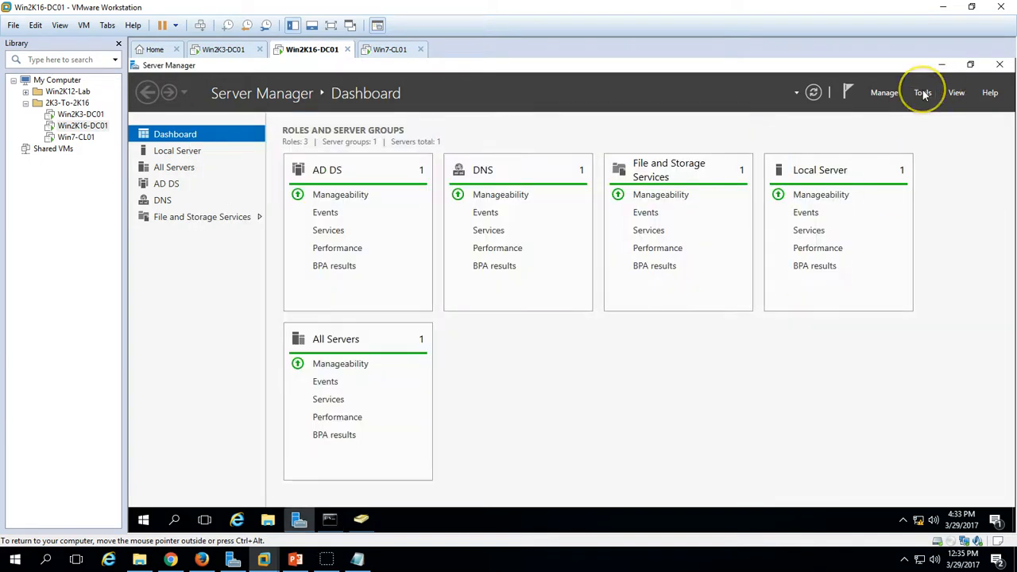
pyautogui.click(922, 93)
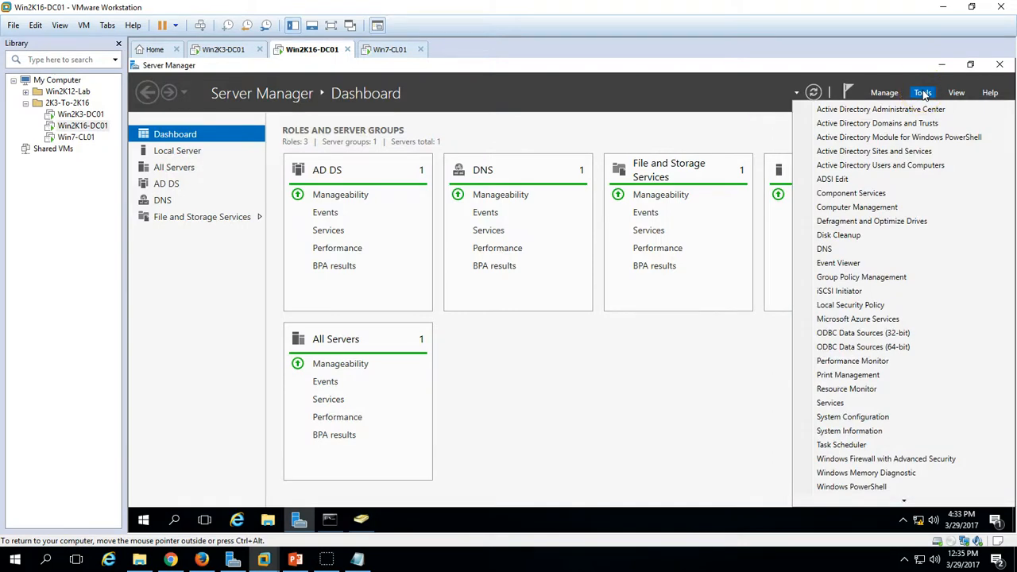
pyautogui.click(914, 151)
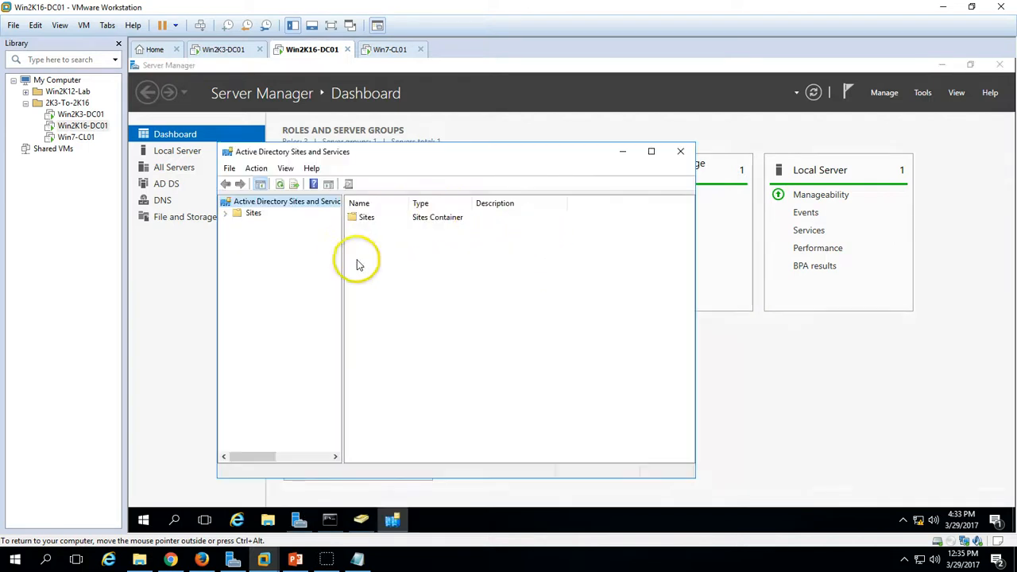
pyautogui.click(226, 214)
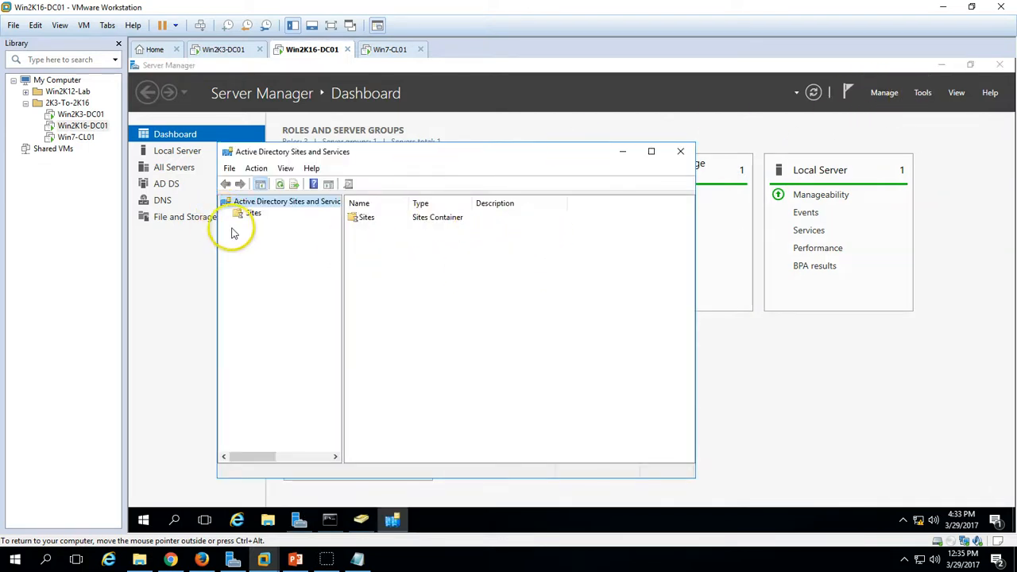
pyautogui.click(237, 247)
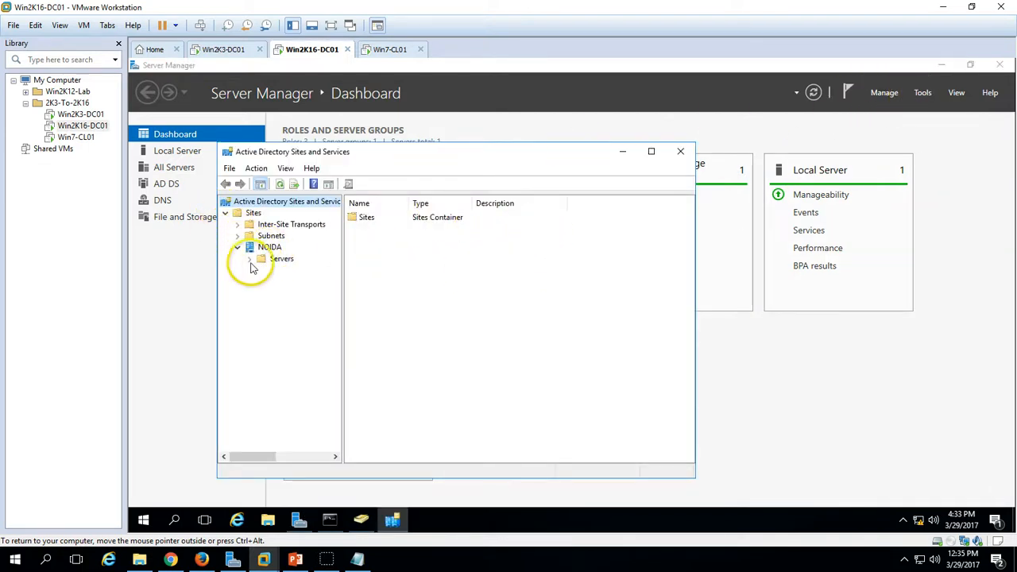
pyautogui.click(248, 261)
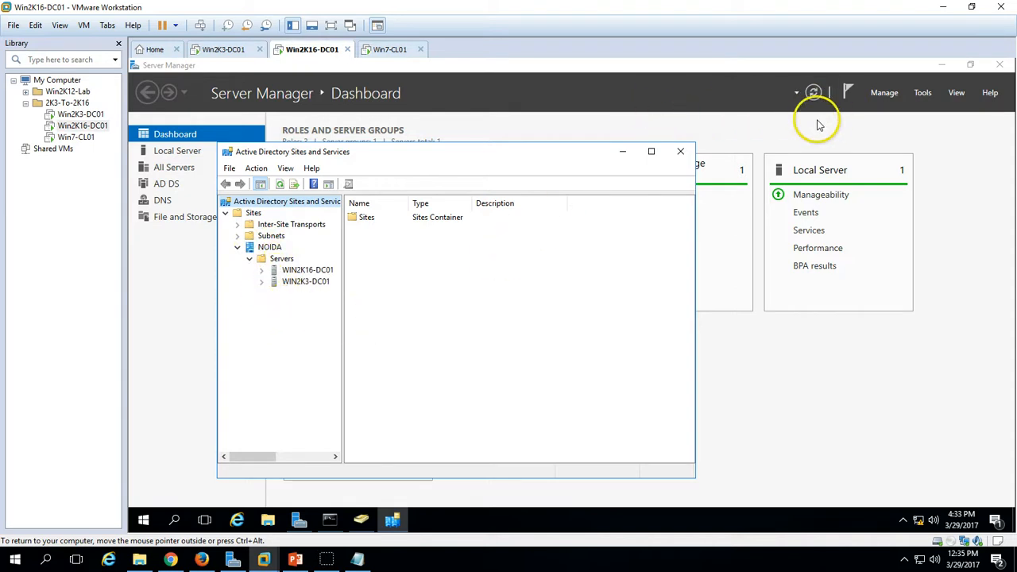
pyautogui.click(921, 92)
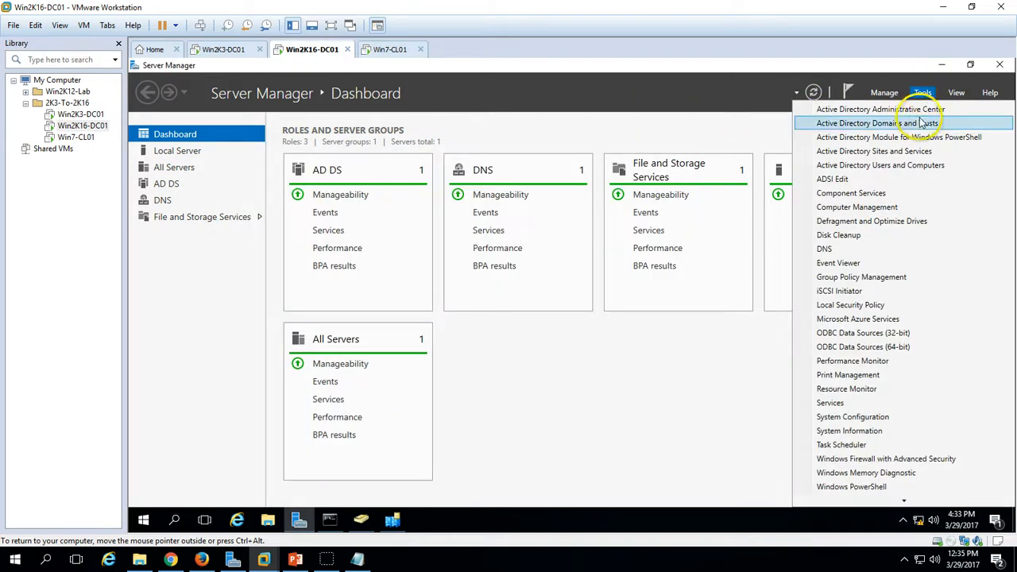
# - Transfer the domain naming master role to Win2K16-DC01 from Active Directory Domains and Trusts
pyautogui.click(926, 124)
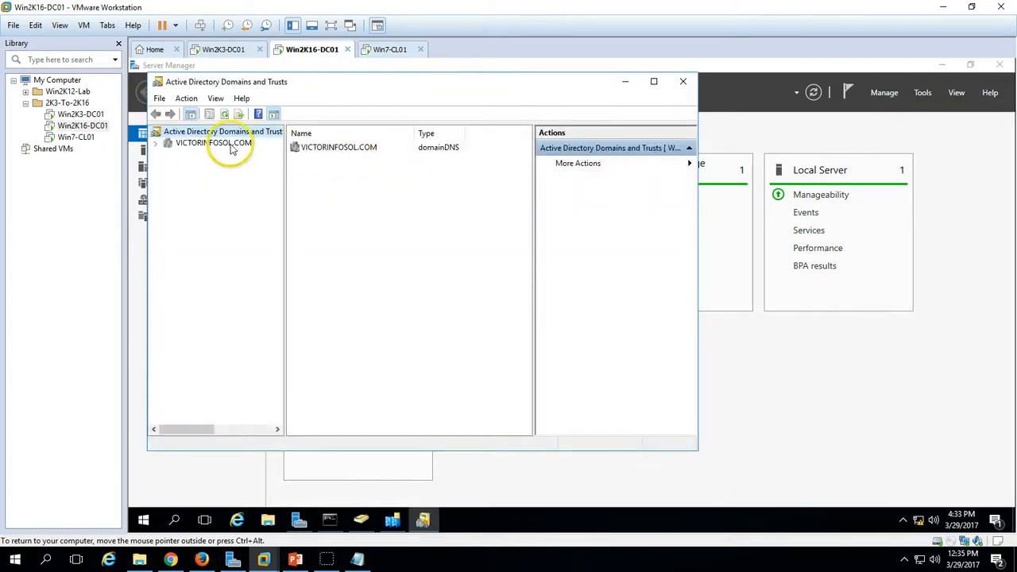
pyautogui.rightClick(233, 132)
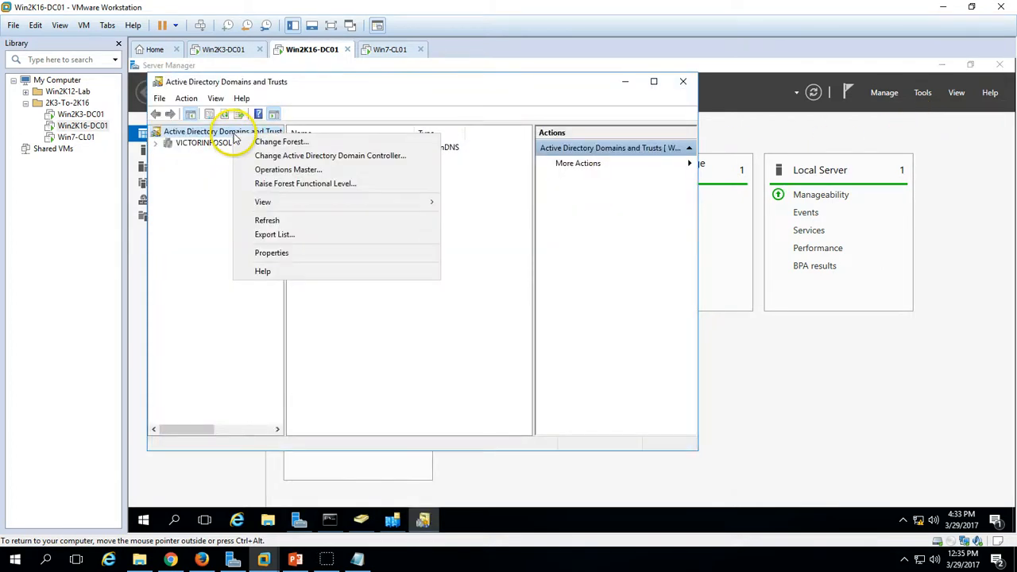
pyautogui.click(289, 170)
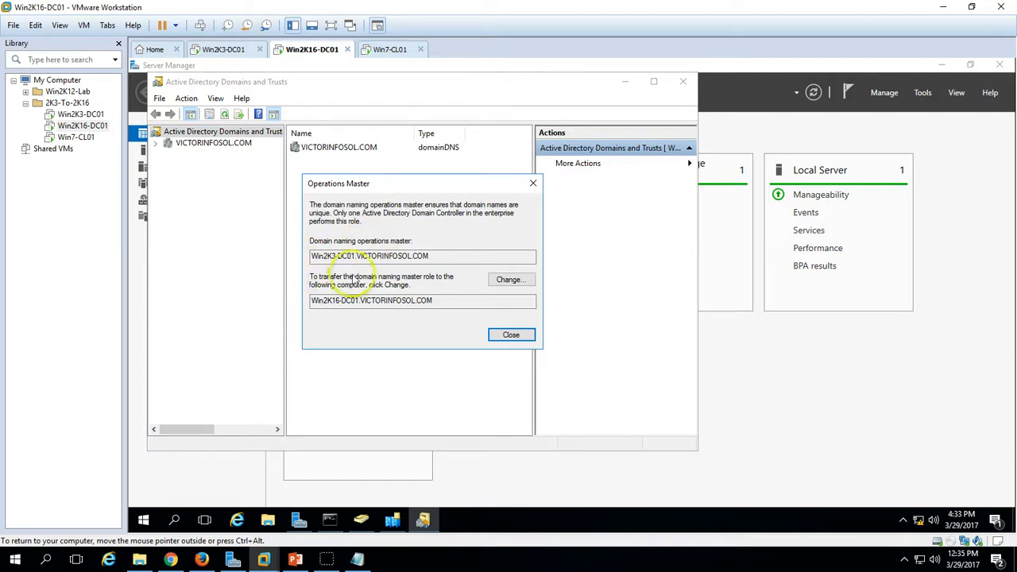
pyautogui.click(498, 281)
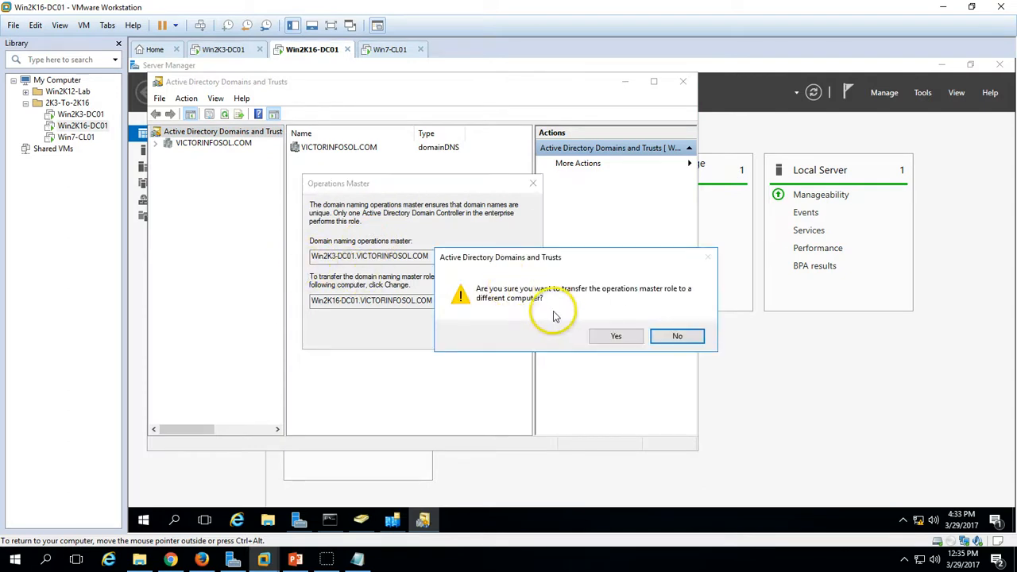
pyautogui.click(615, 337)
pyautogui.click(649, 337)
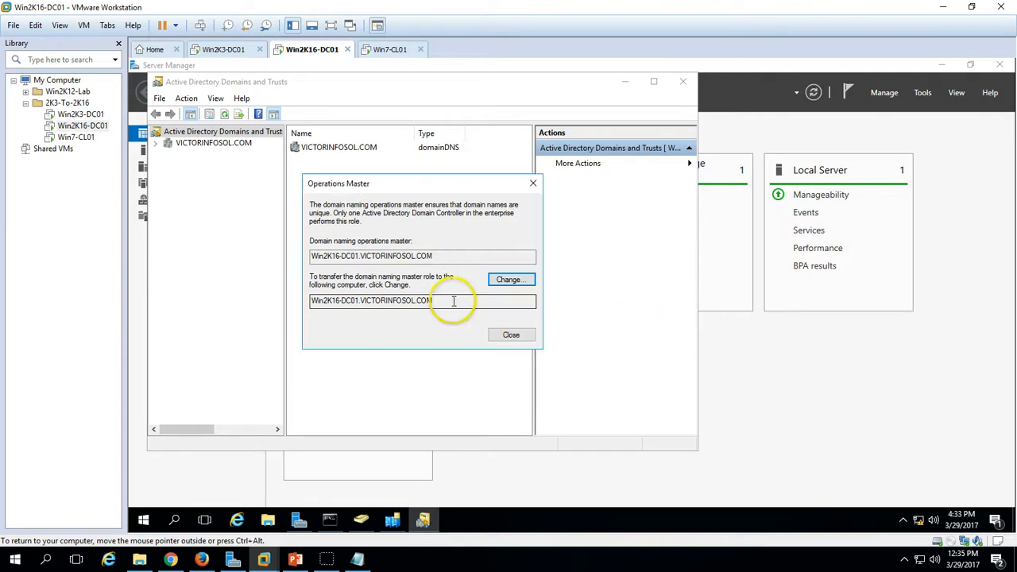
pyautogui.click(510, 335)
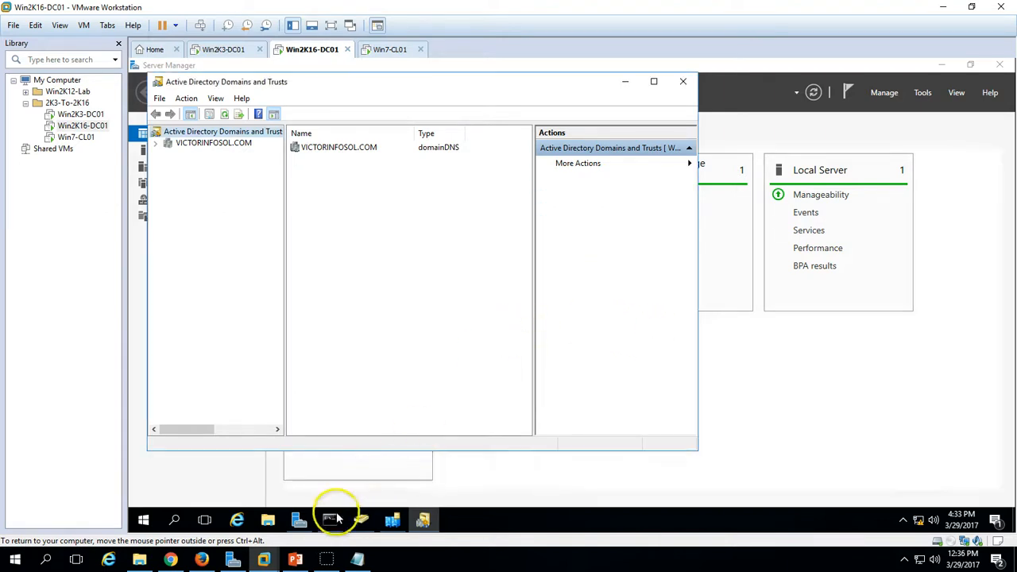
pyautogui.click(330, 520)
# - Register schmmgmt.dll with regsvr32 and acknowledge the success message
pyautogui.click(379, 290)
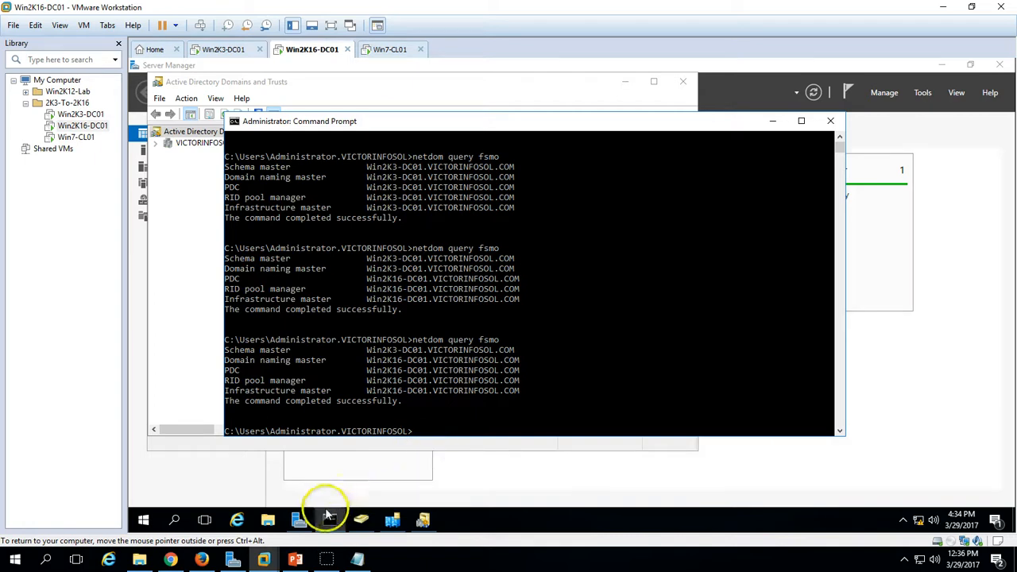
pyautogui.click(391, 351)
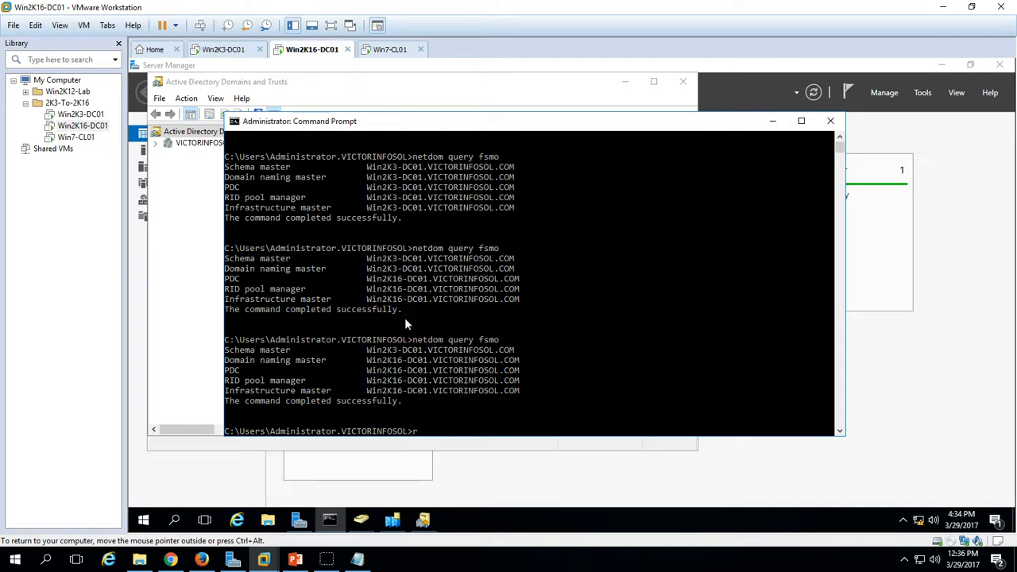
pyautogui.write('egsvr32 schm')
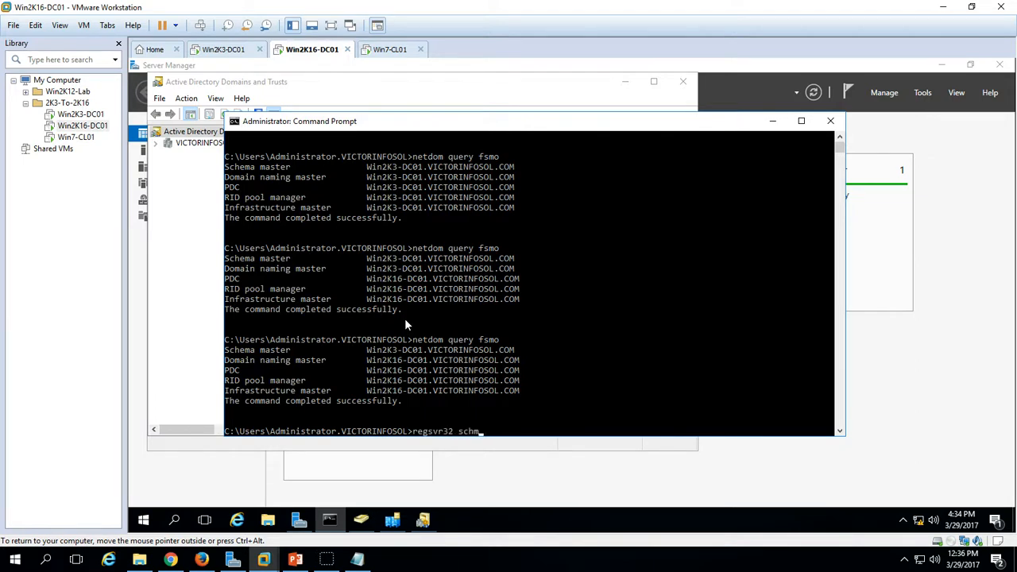
pyautogui.write('mgmt.dll')
pyautogui.press('Return')
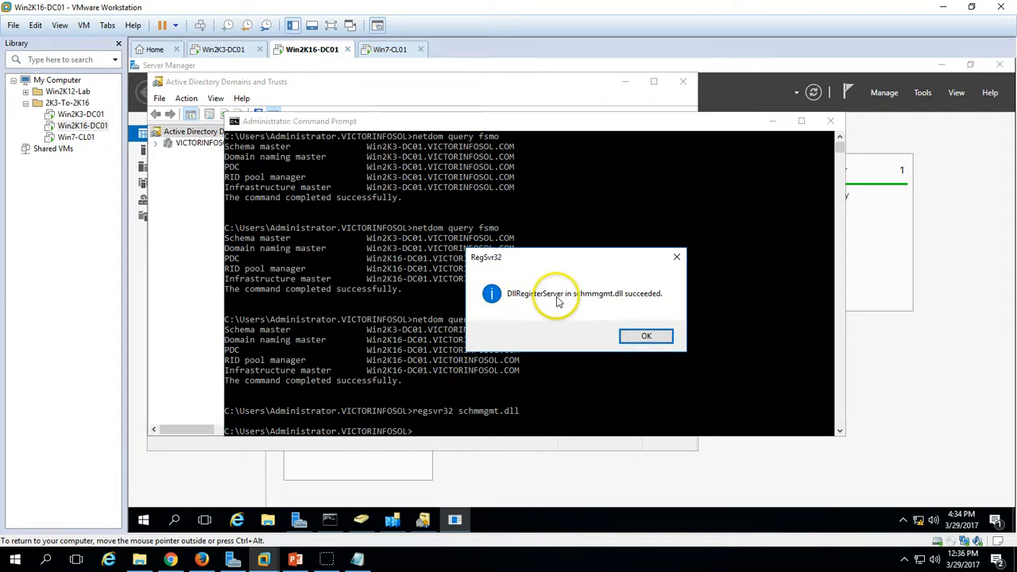
pyautogui.click(646, 337)
# - Close the command prompt and launch an empty mmc console from Run
pyautogui.click(830, 121)
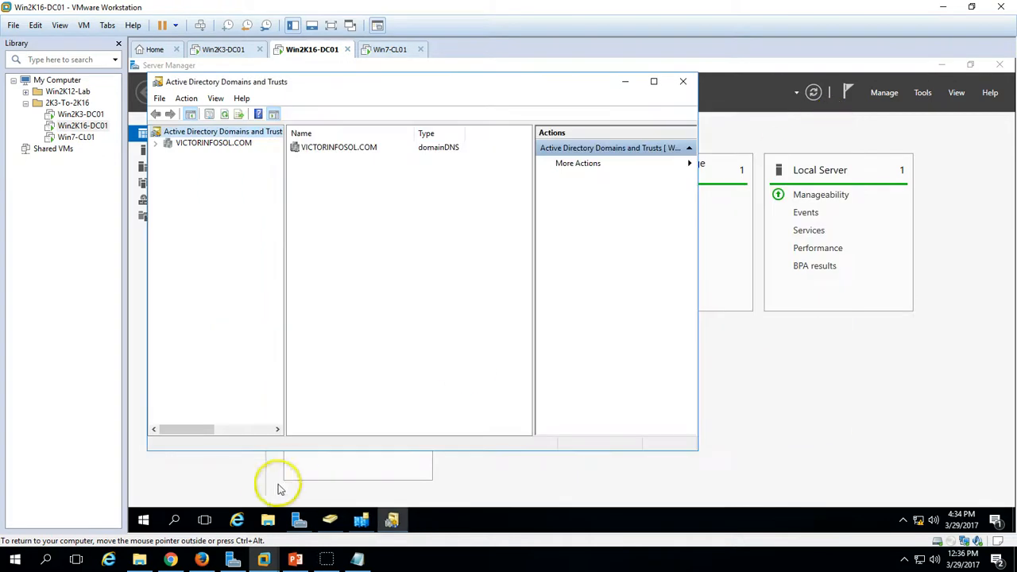
pyautogui.rightClick(142, 520)
pyautogui.click(187, 468)
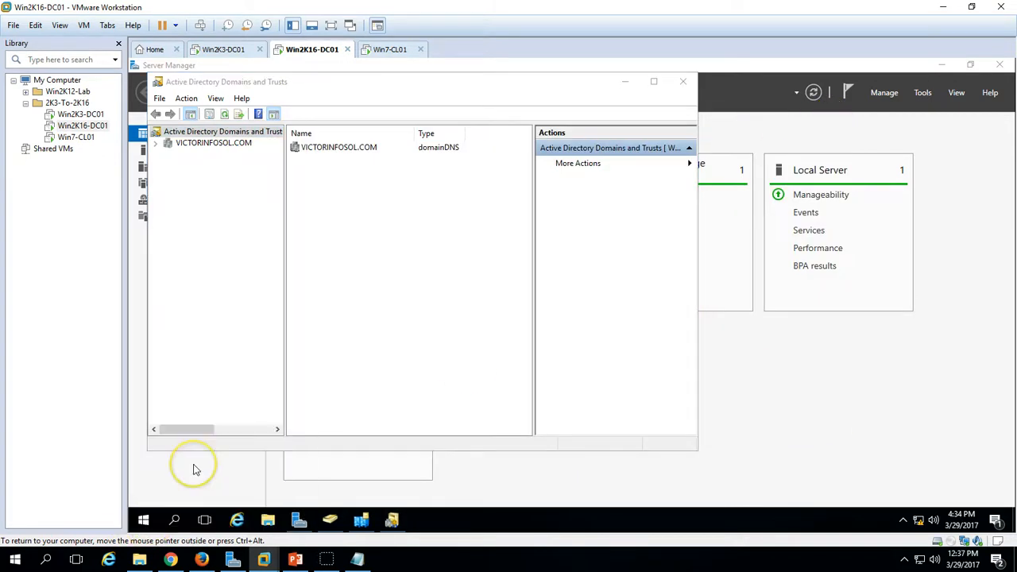
pyautogui.write('mmc')
pyautogui.press('Return')
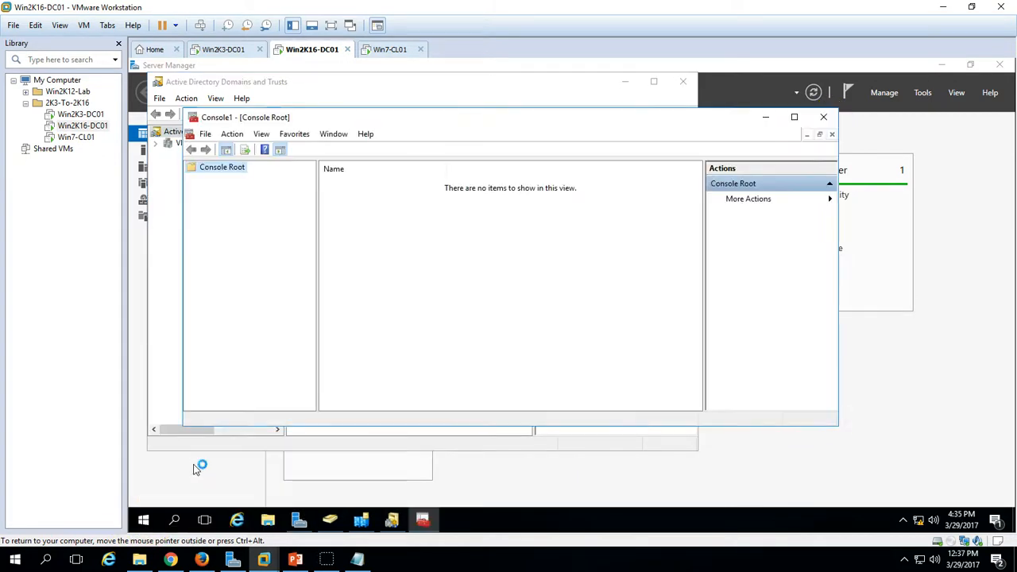
pyautogui.click(683, 82)
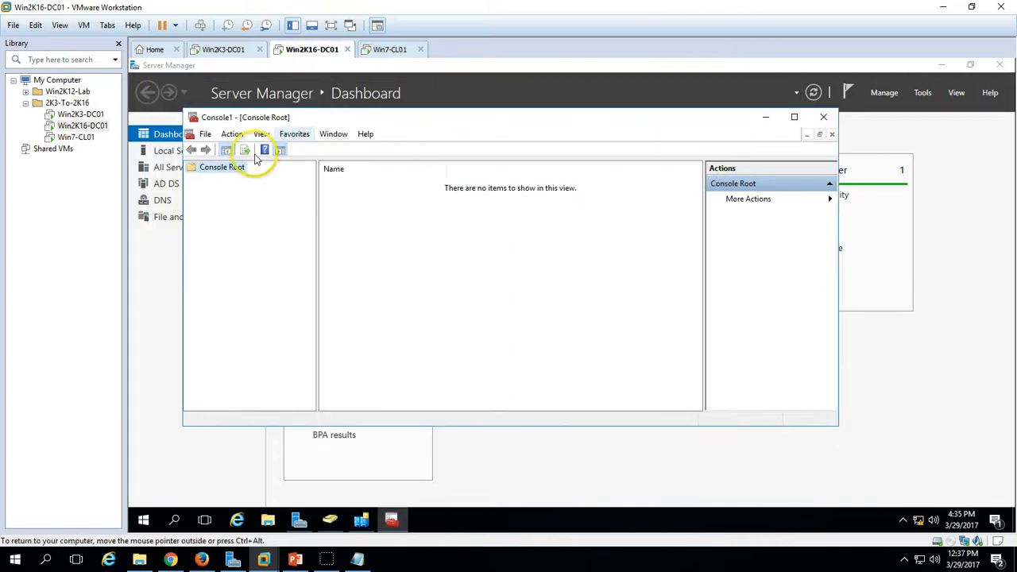
# - Add the Active Directory Schema snap-in to Console1 and expand it
pyautogui.click(231, 138)
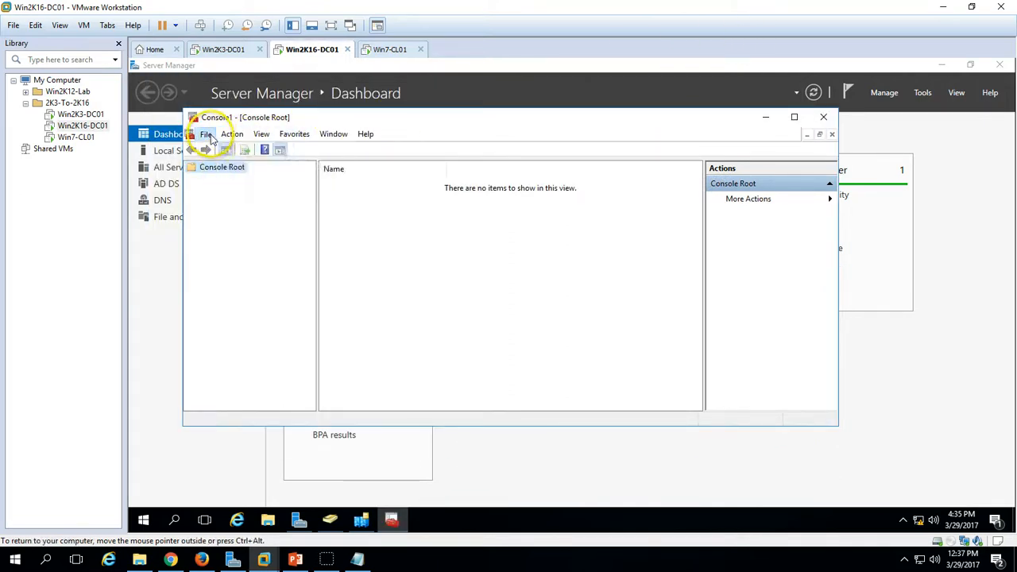
pyautogui.moveTo(211, 136)
pyautogui.click(246, 213)
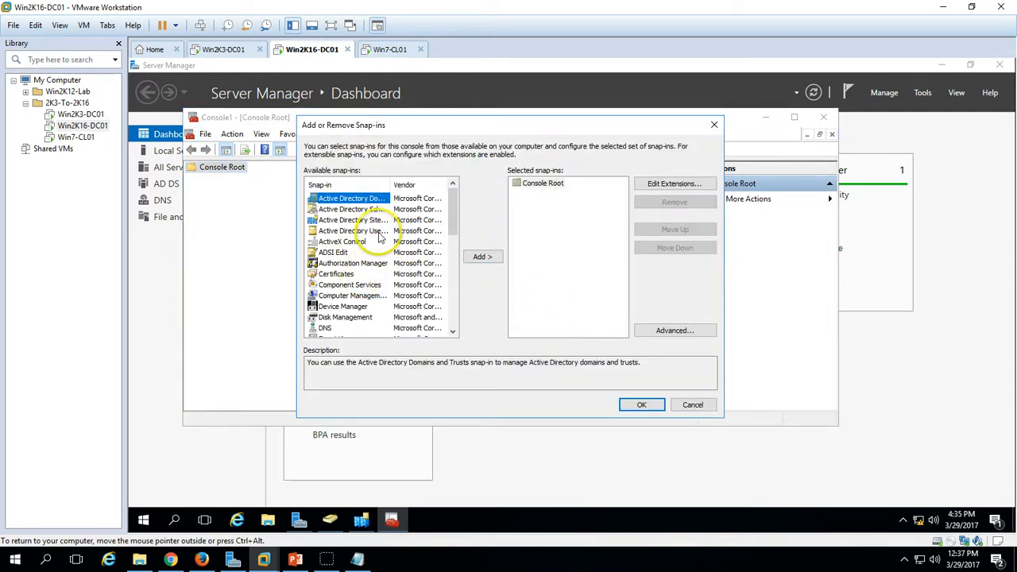
pyautogui.click(380, 231)
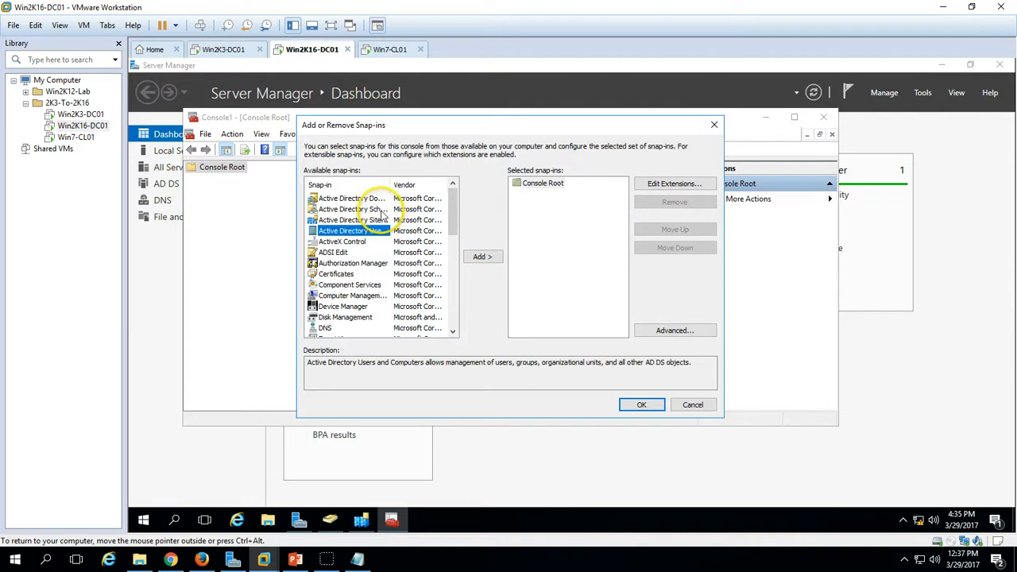
pyautogui.click(383, 209)
pyautogui.moveTo(389, 185); pyautogui.dragTo(405, 184)
pyautogui.click(482, 256)
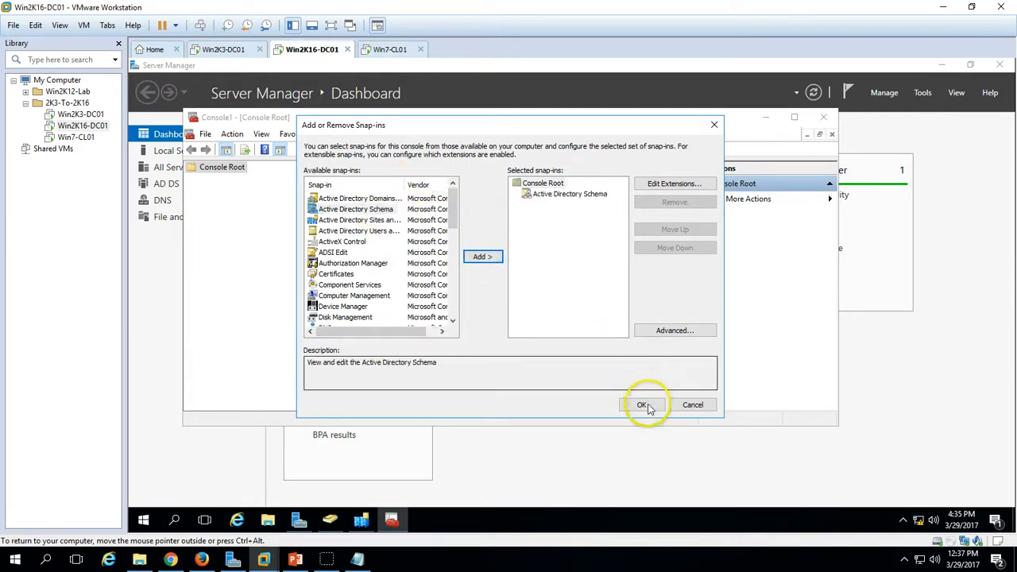
pyautogui.click(642, 404)
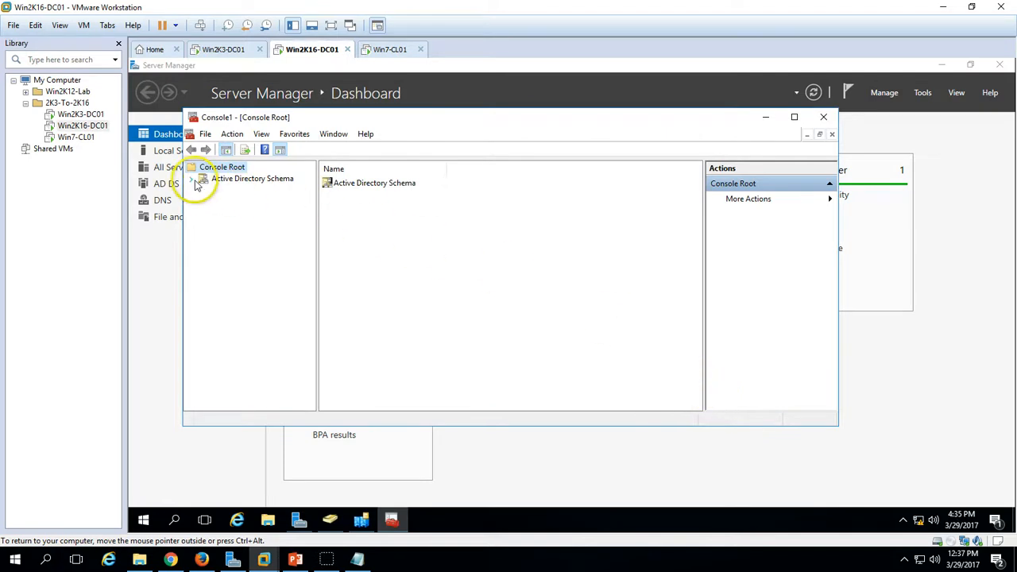
pyautogui.click(195, 180)
# - Connect the Active Directory Schema console to domain controller Win2K16-DC01
pyautogui.rightClick(256, 185)
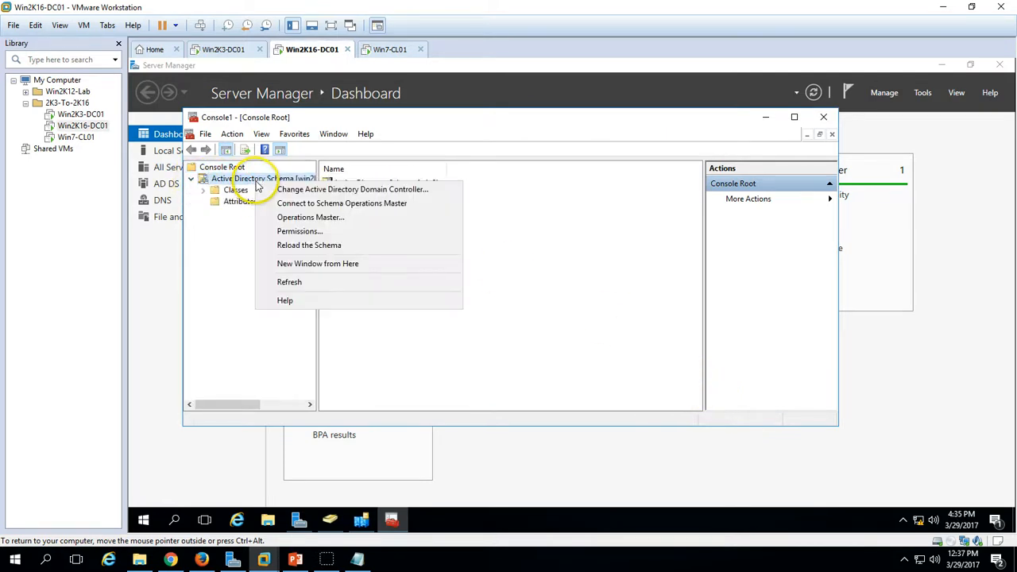
pyautogui.click(290, 220)
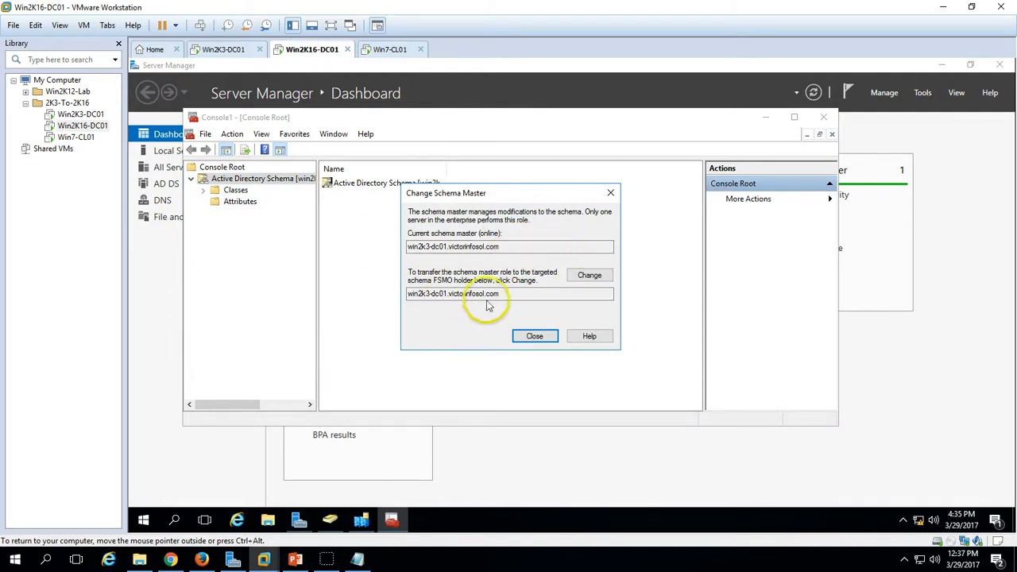
pyautogui.click(535, 336)
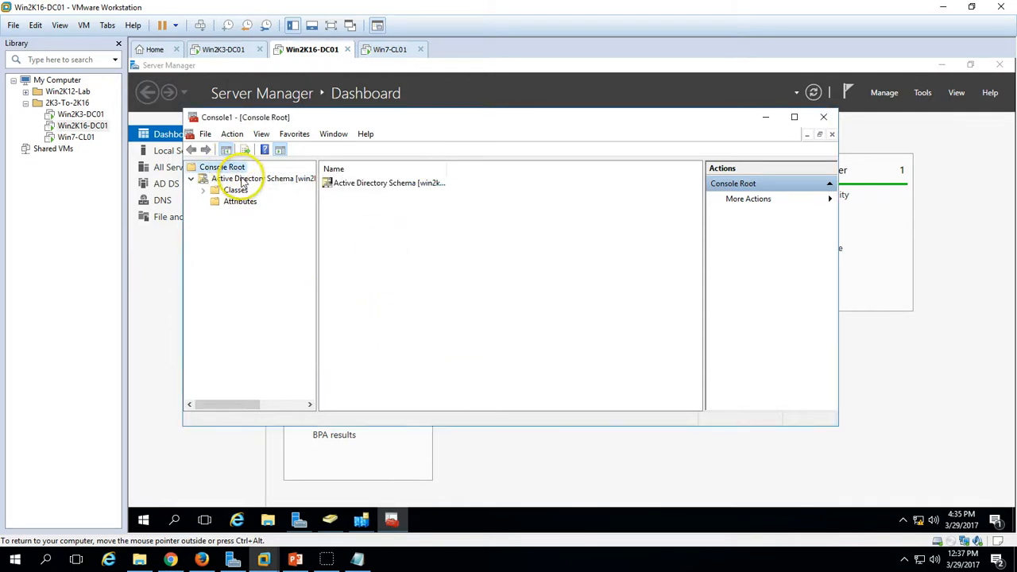
pyautogui.rightClick(243, 178)
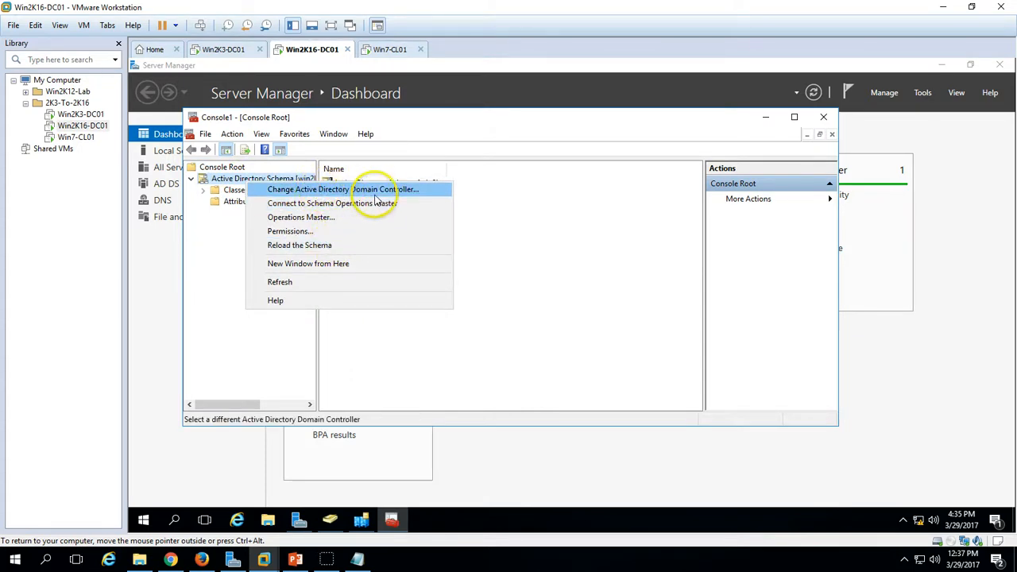
pyautogui.click(401, 194)
pyautogui.click(479, 294)
pyautogui.click(478, 279)
pyautogui.click(572, 387)
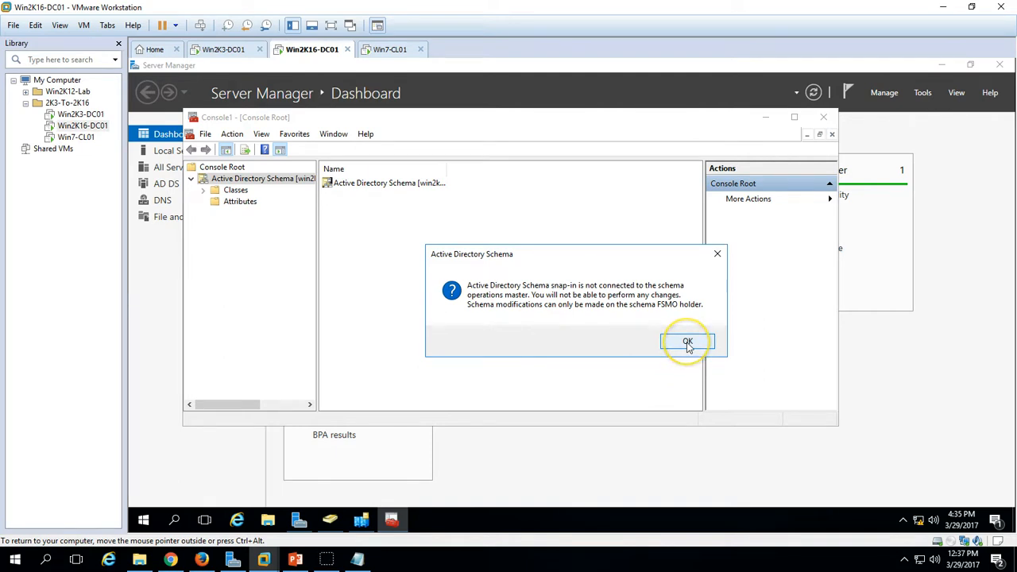
pyautogui.click(687, 342)
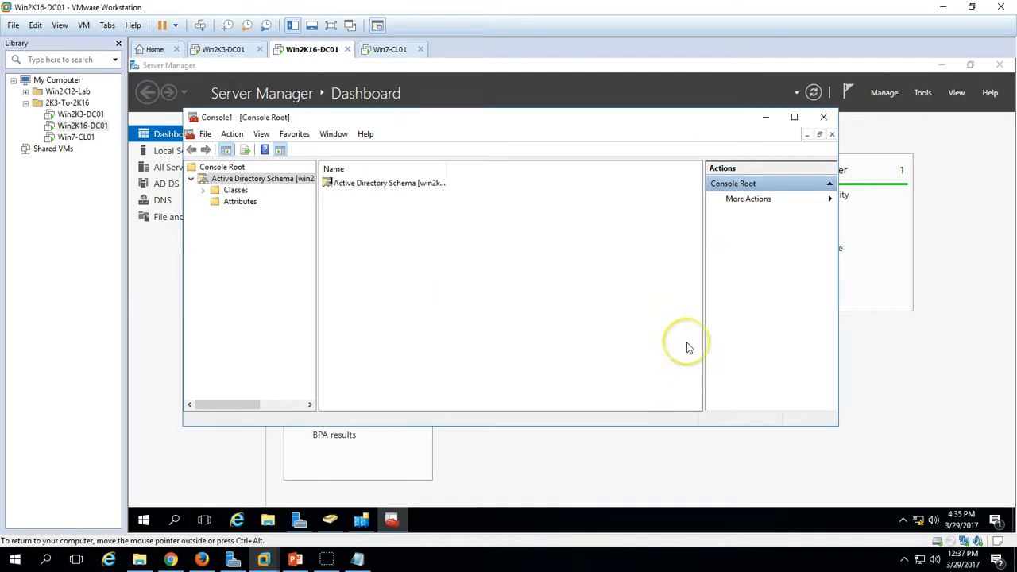
# - Transfer the schema master role to Win2K16-DC01 and close the console without saving
pyautogui.rightClick(269, 182)
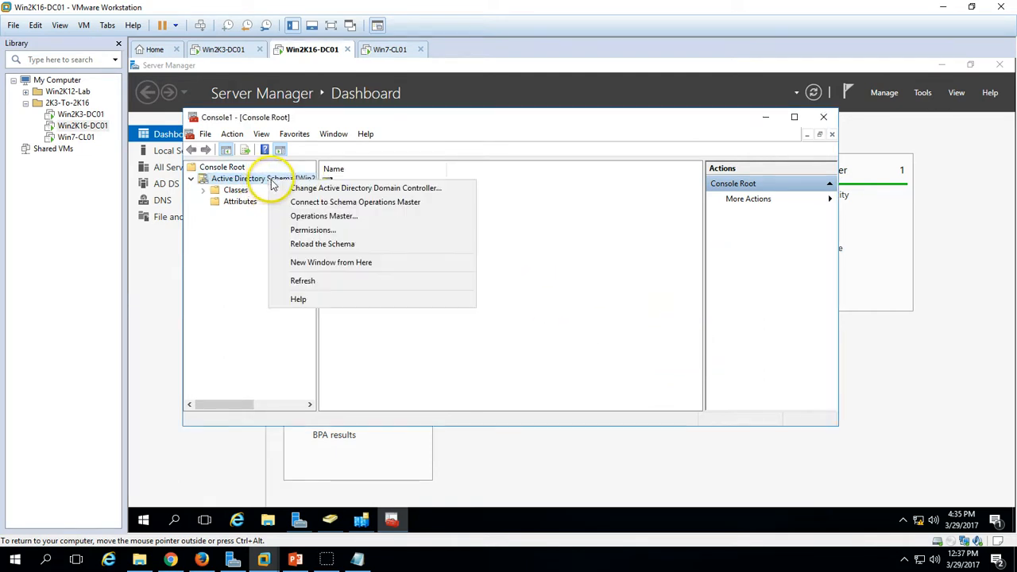
pyautogui.click(323, 216)
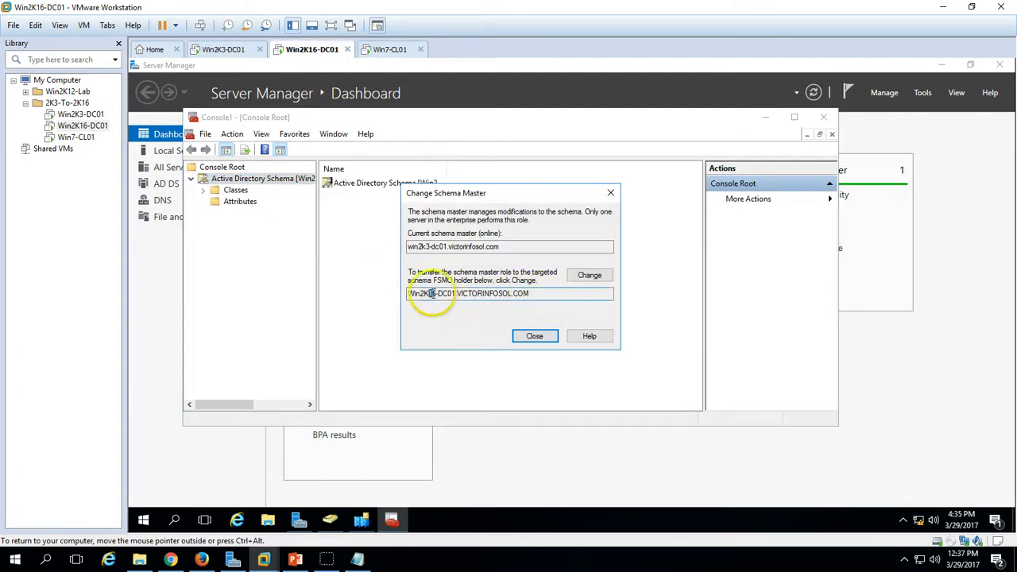
pyautogui.click(589, 275)
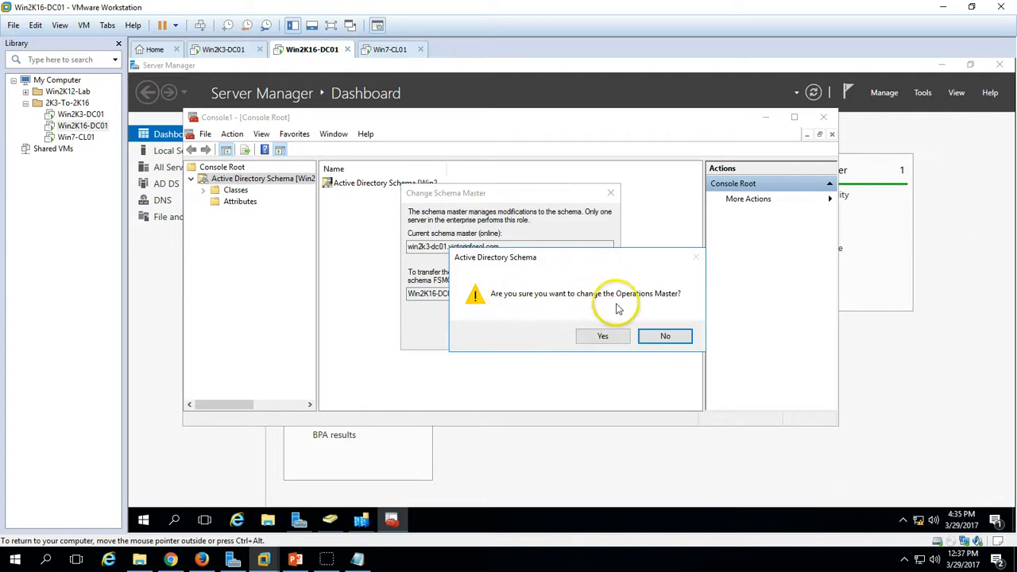
pyautogui.click(604, 336)
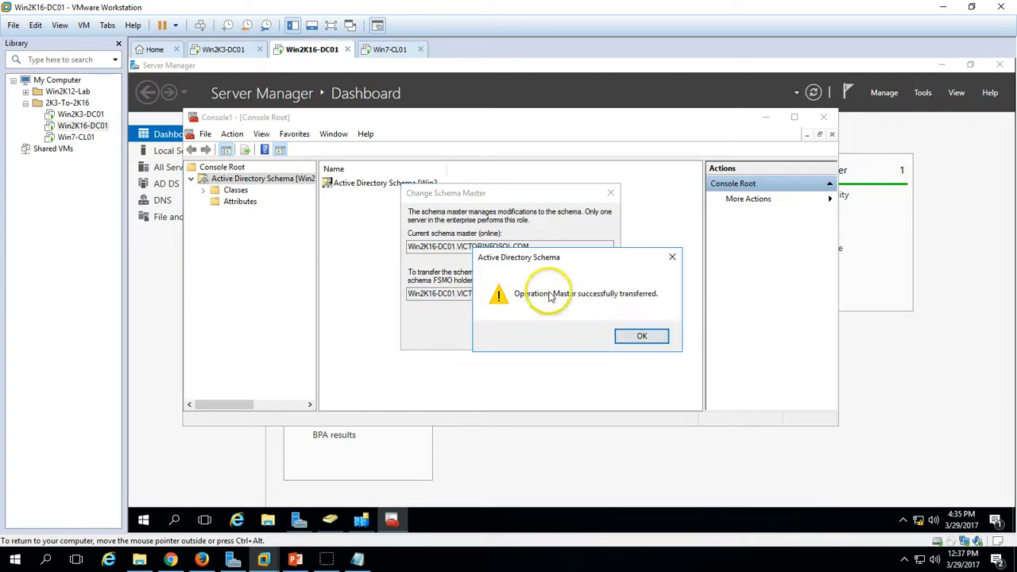
pyautogui.click(649, 337)
pyautogui.click(537, 336)
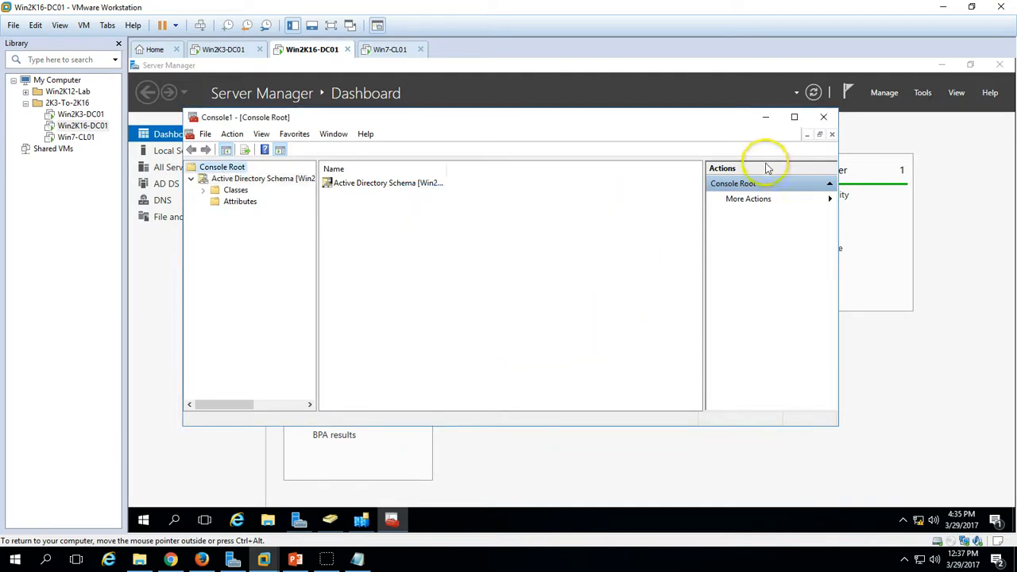
pyautogui.click(823, 117)
pyautogui.click(513, 307)
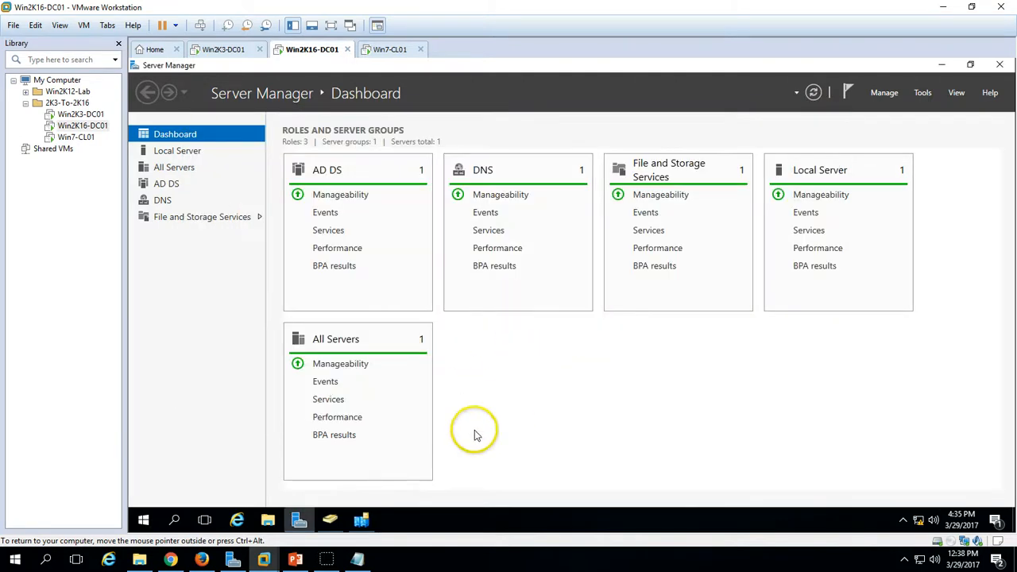
# - Close Sites and Services, run netdom query fsmo as administrator, then open Active Directory Users and Computers
pyautogui.click(361, 518)
pyautogui.click(680, 151)
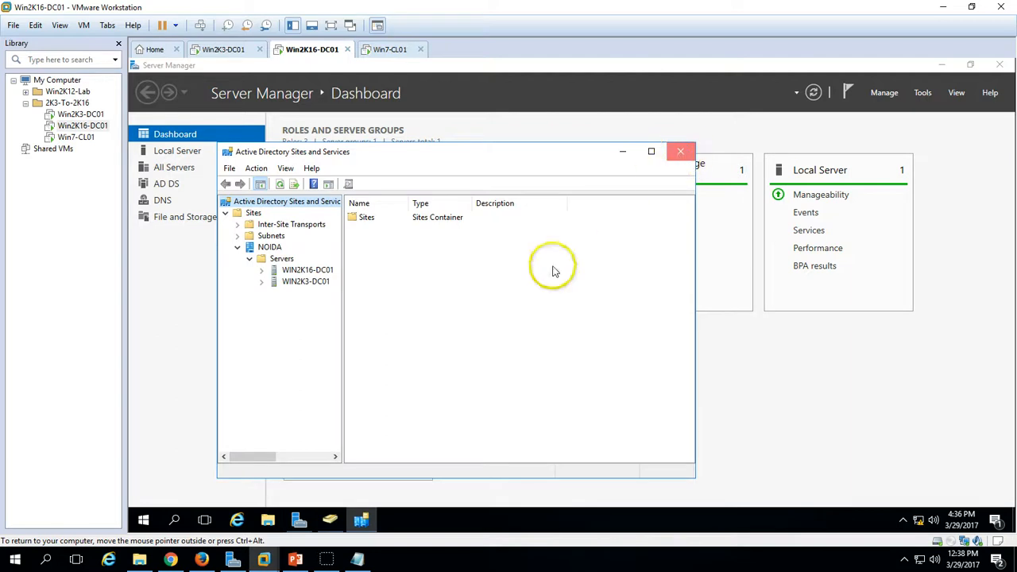
pyautogui.rightClick(144, 520)
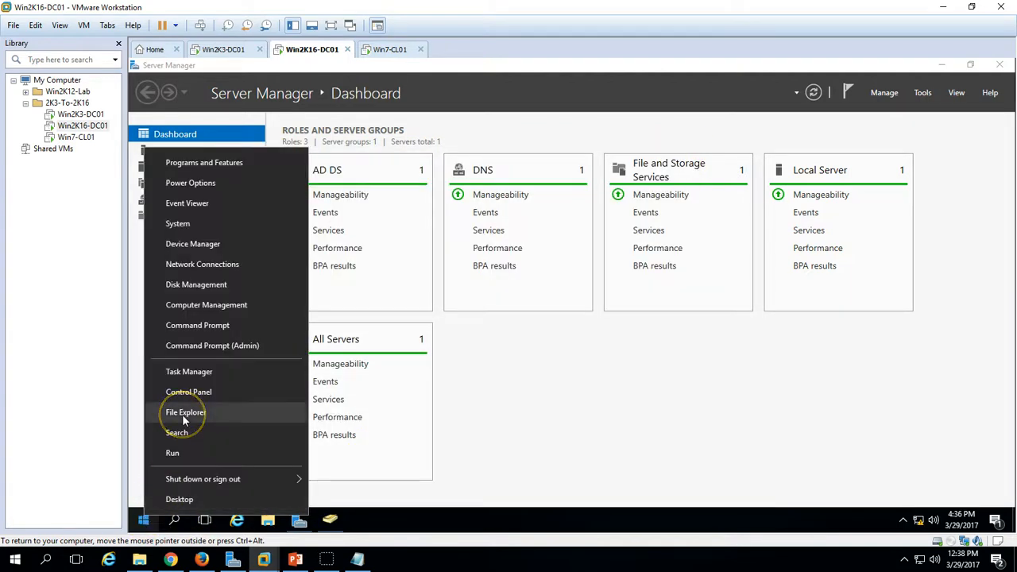
pyautogui.click(231, 326)
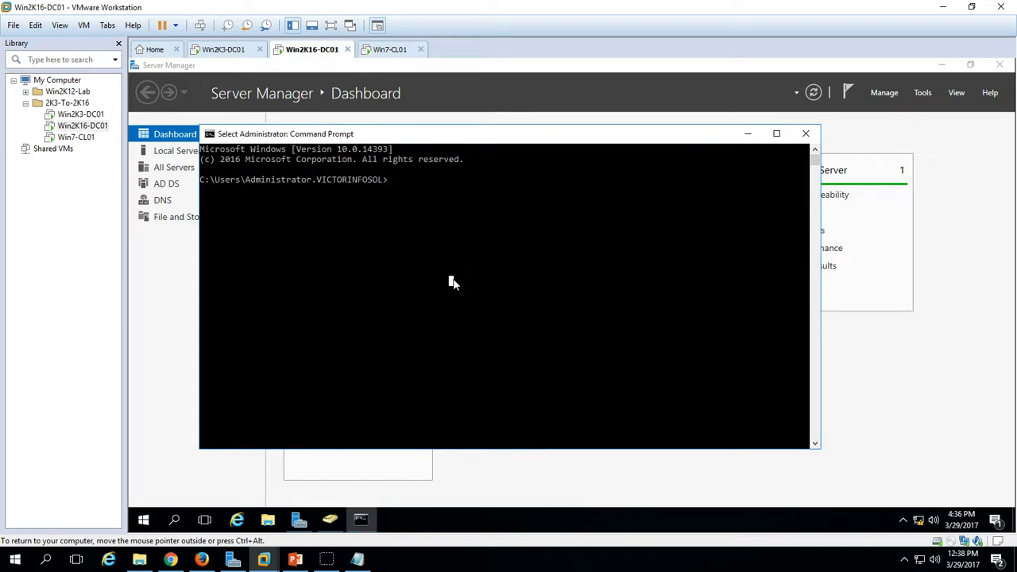
pyautogui.write('netdom')
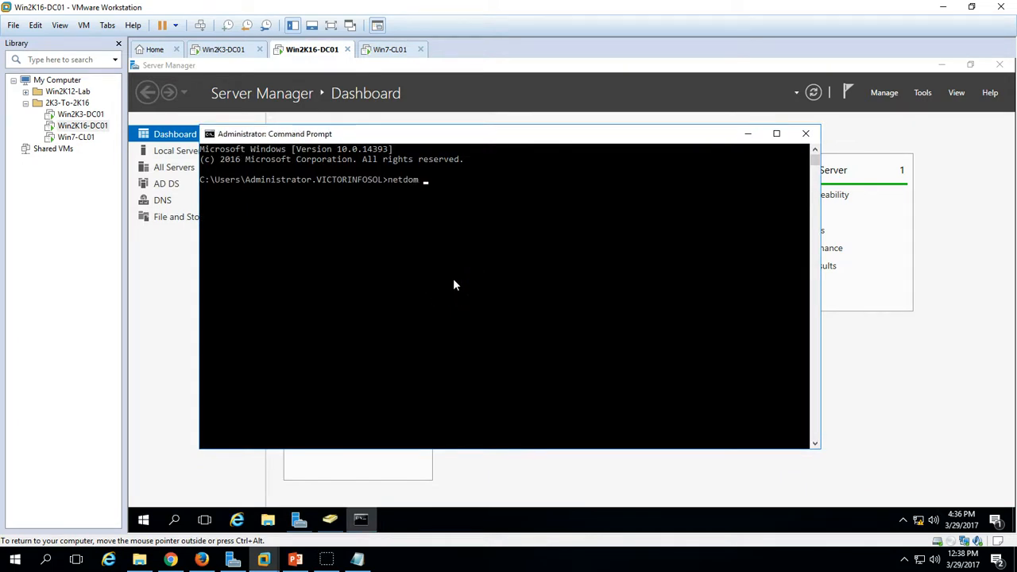
pyautogui.write(' query fsmo')
pyautogui.press('Return')
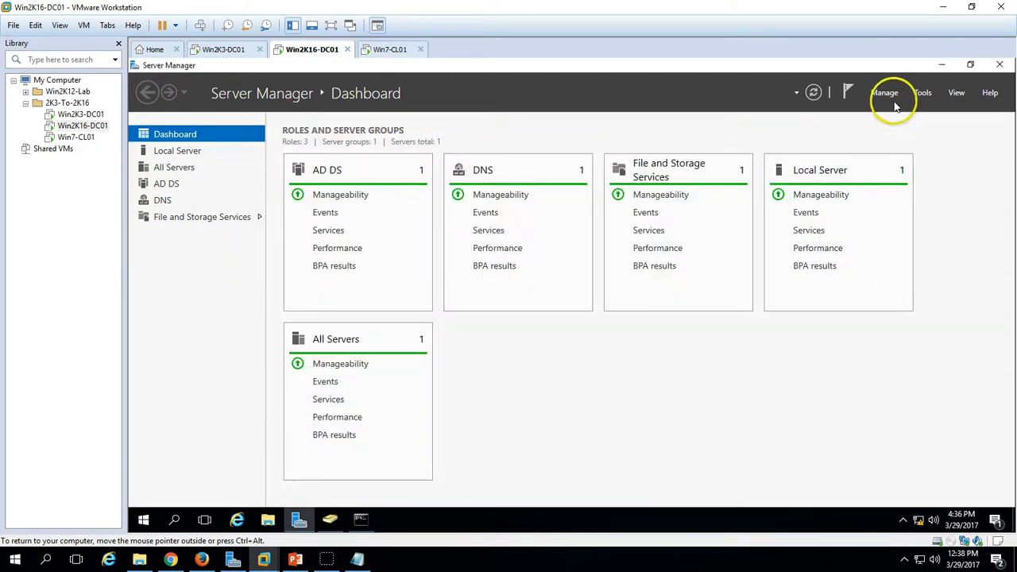
pyautogui.click(922, 92)
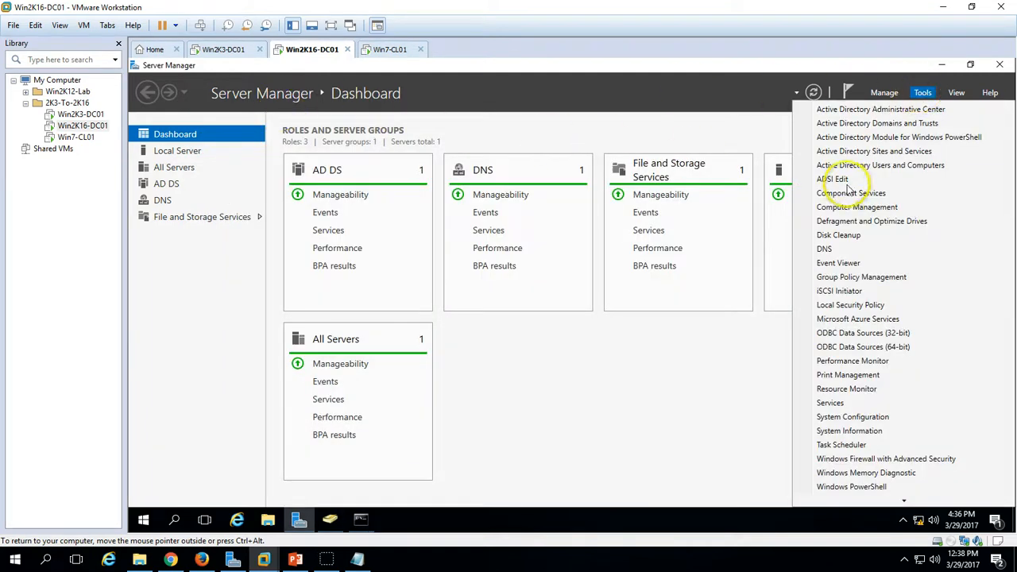
pyautogui.click(872, 167)
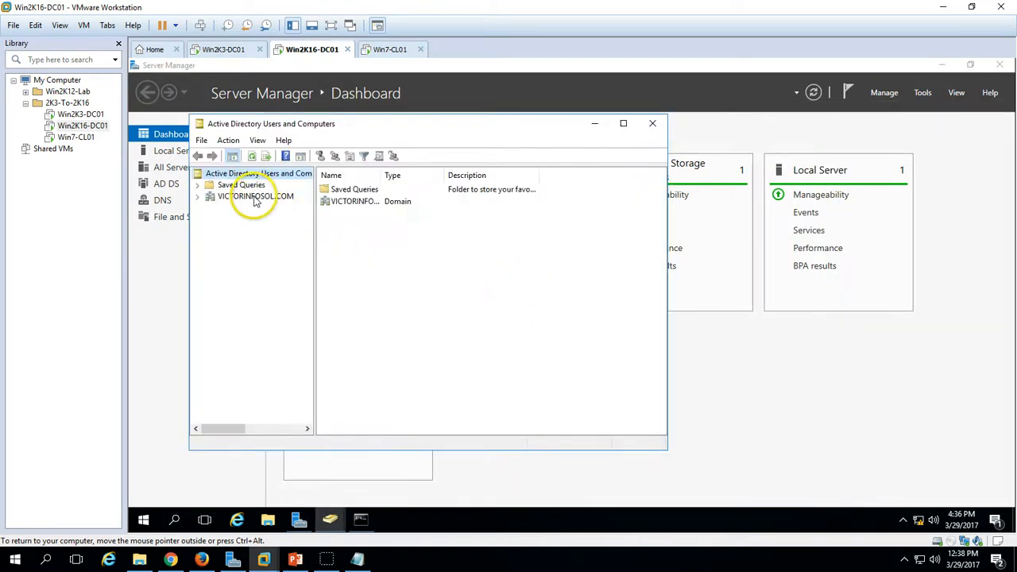
# - Review WIN2K16-DC01 and WIN2K3-DC01 under Domain Controllers, then switch to the Win2K3-DC01 VM
pyautogui.click(255, 196)
pyautogui.doubleClick(433, 121)
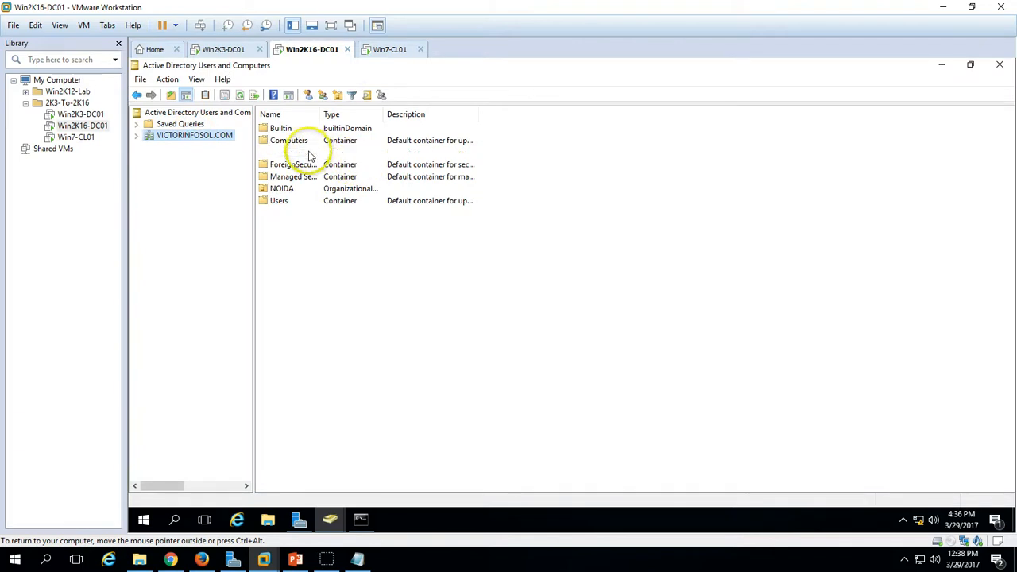
pyautogui.doubleClick(288, 152)
pyautogui.moveTo(320, 114); pyautogui.dragTo(418, 124)
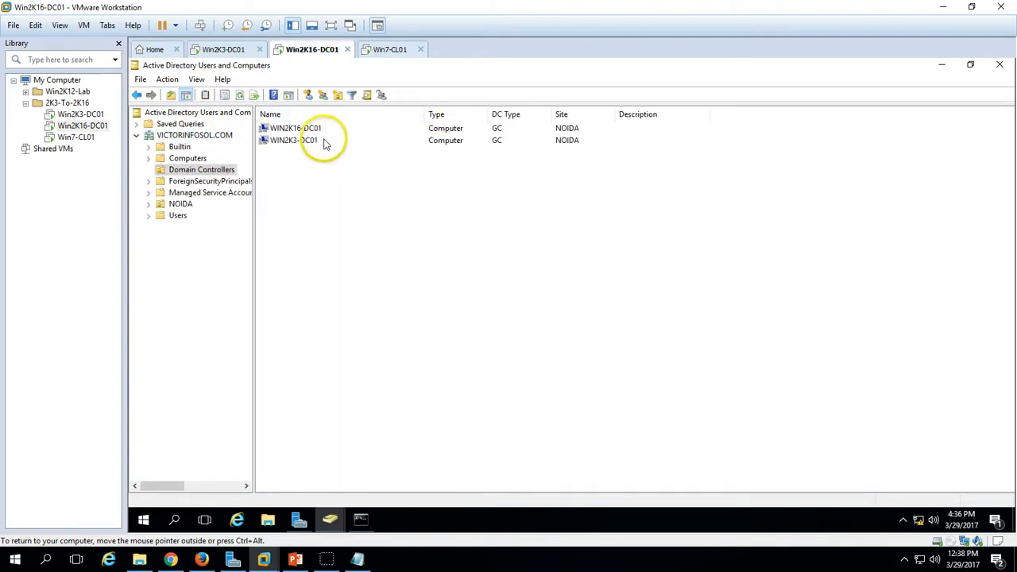
pyautogui.click(315, 140)
pyautogui.click(318, 129)
pyautogui.rightClick(318, 142)
pyautogui.click(332, 130)
pyautogui.click(392, 139)
pyautogui.click(377, 130)
pyautogui.click(380, 143)
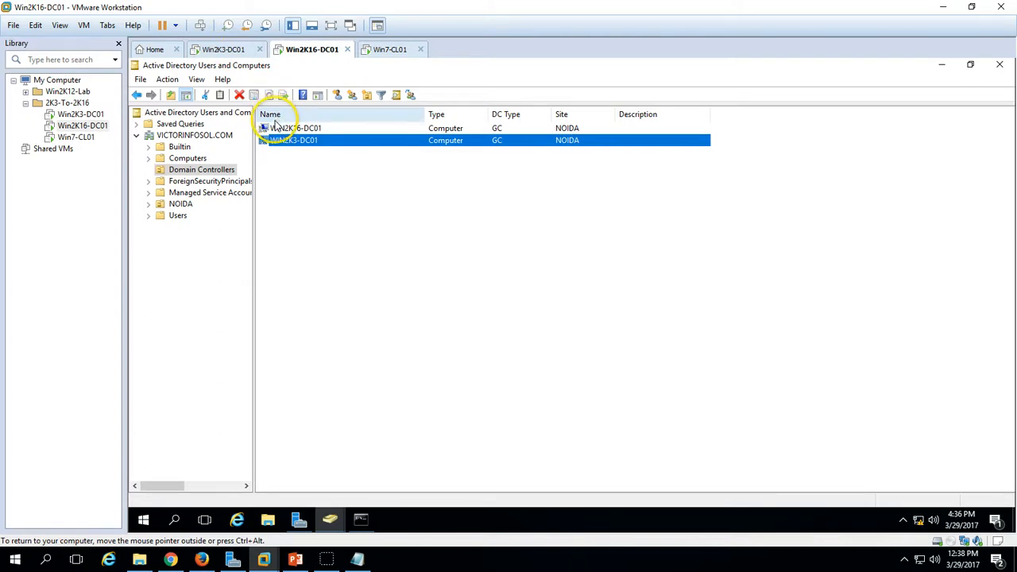
pyautogui.click(230, 49)
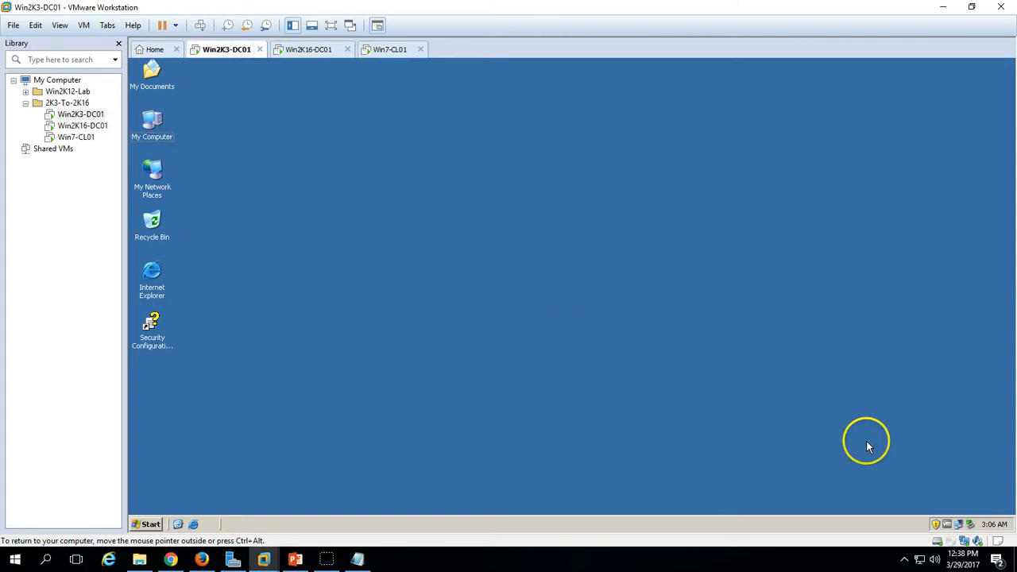
# - Keep Win2K3-DC01's preferred DNS 192.168.1.253 in TCP/IP settings and close the network windows
pyautogui.doubleClick(959, 526)
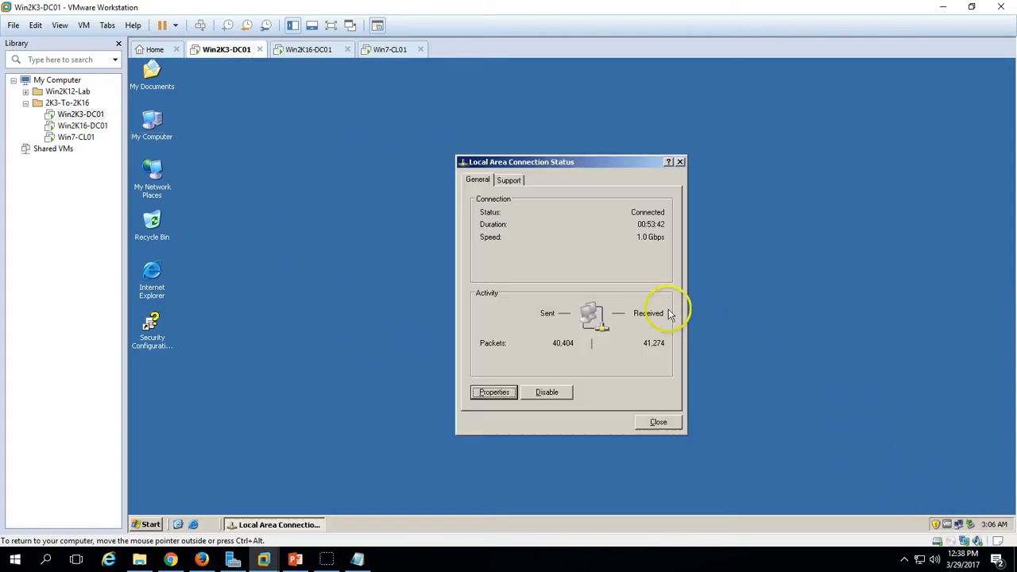
pyautogui.click(505, 392)
pyautogui.click(373, 267)
pyautogui.click(386, 281)
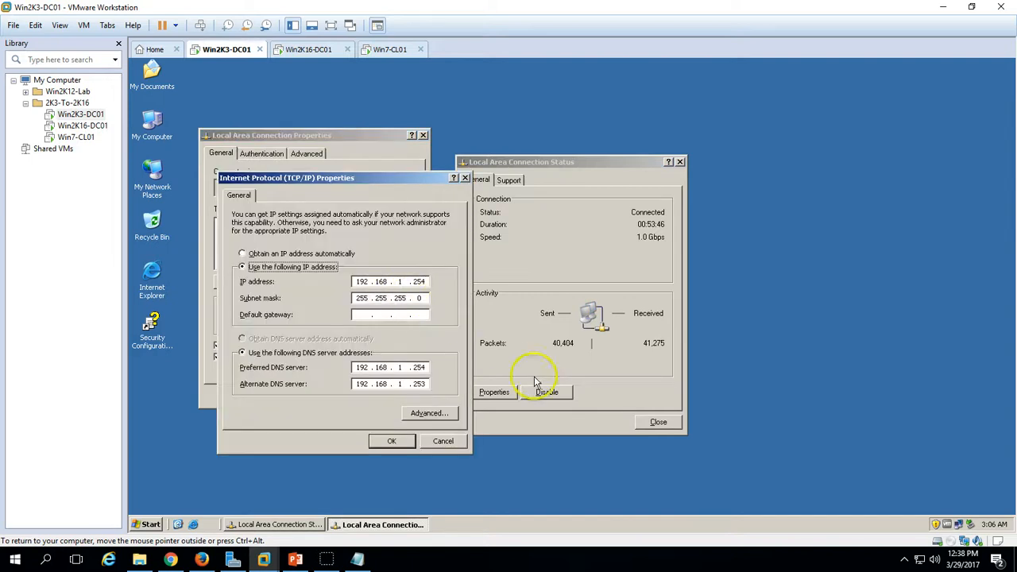
pyautogui.click(423, 369)
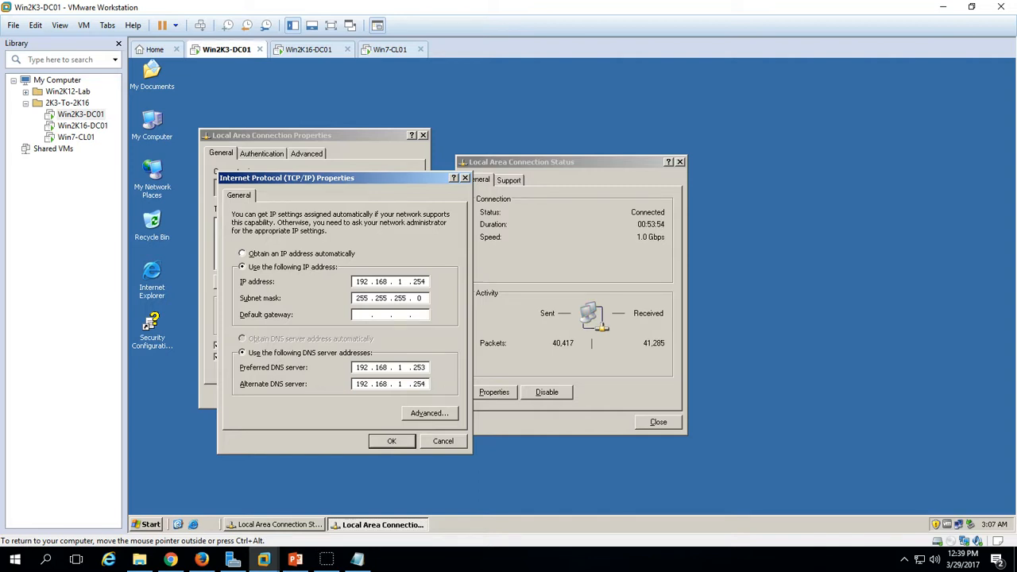
pyautogui.click(392, 442)
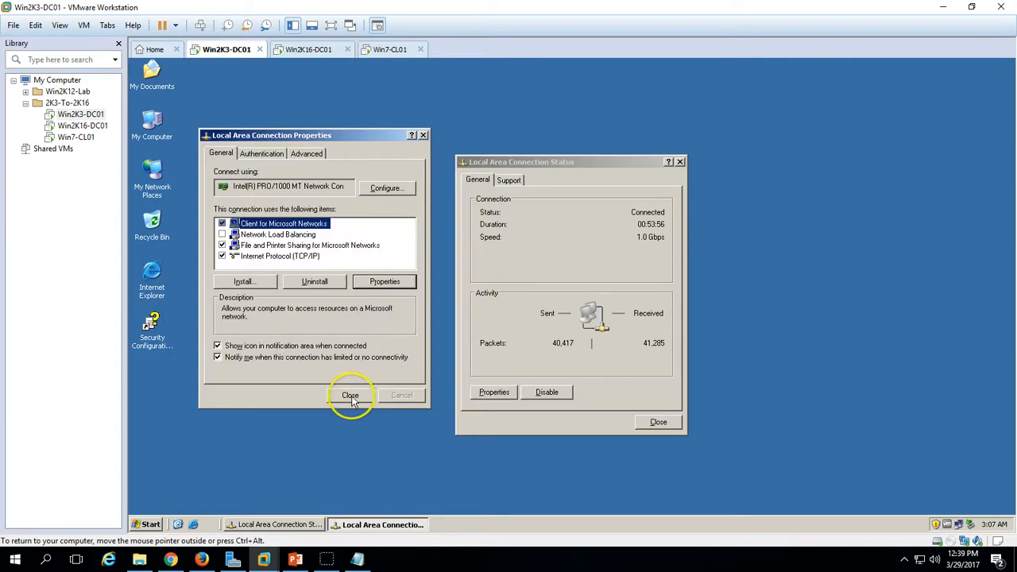
pyautogui.click(659, 422)
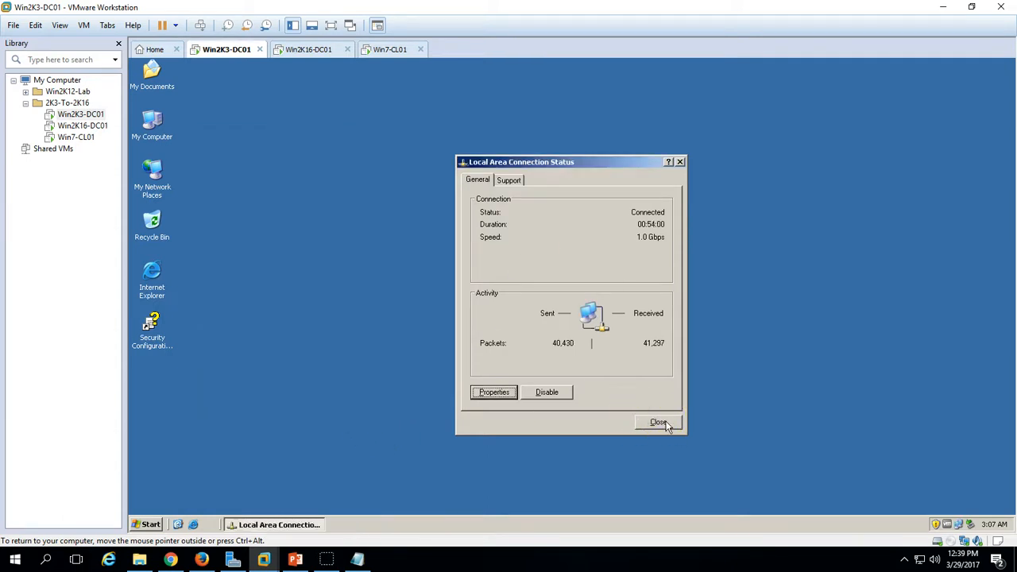
pyautogui.click(659, 422)
pyautogui.rightClick(293, 236)
# - Run dcpromo.exe on Win2K3-DC01, pass the Global Catalog warning, then cancel the wizard
pyautogui.click(147, 523)
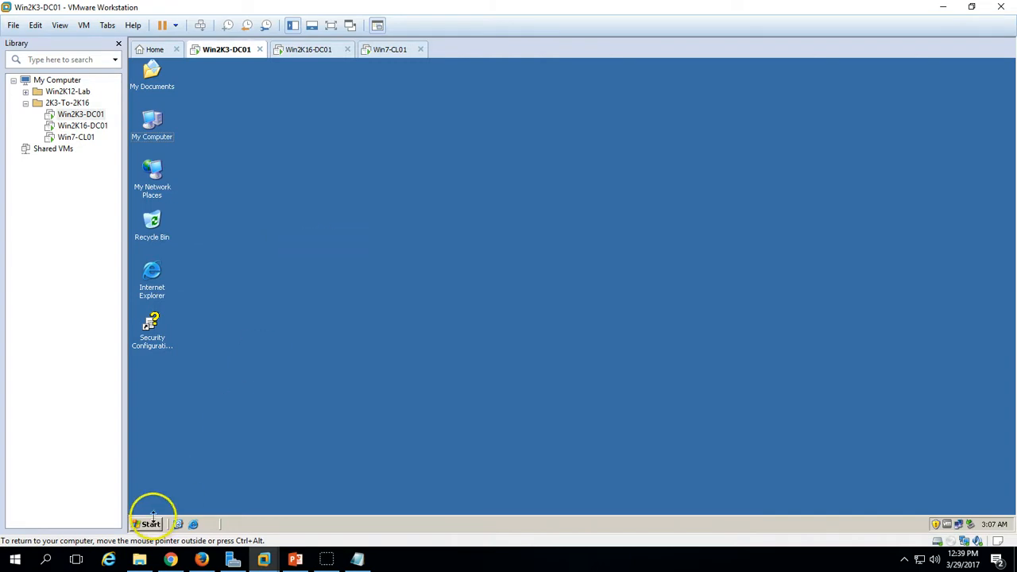
pyautogui.click(148, 524)
pyautogui.click(212, 334)
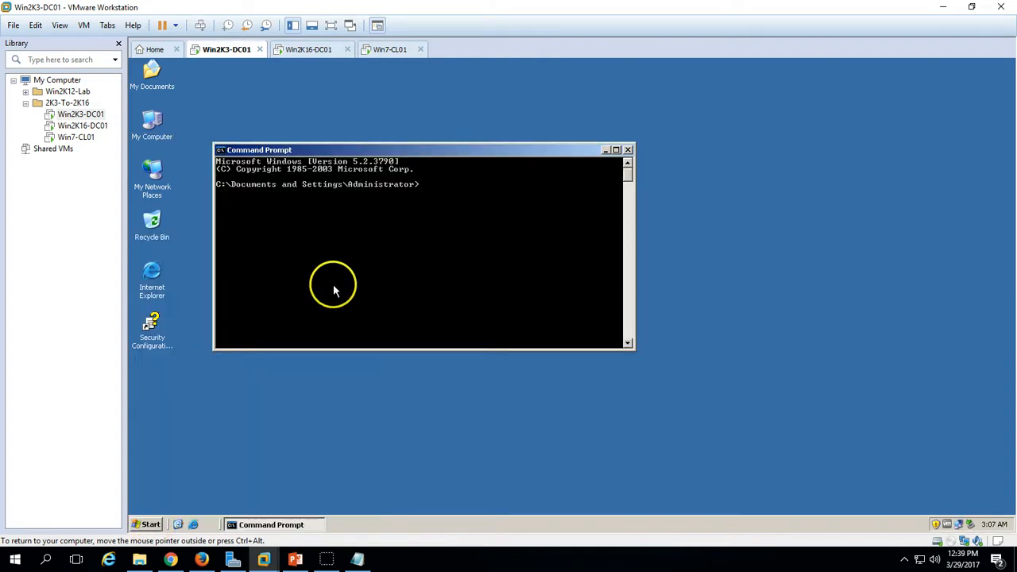
pyautogui.write('dcpromo.exe')
pyautogui.press('Return')
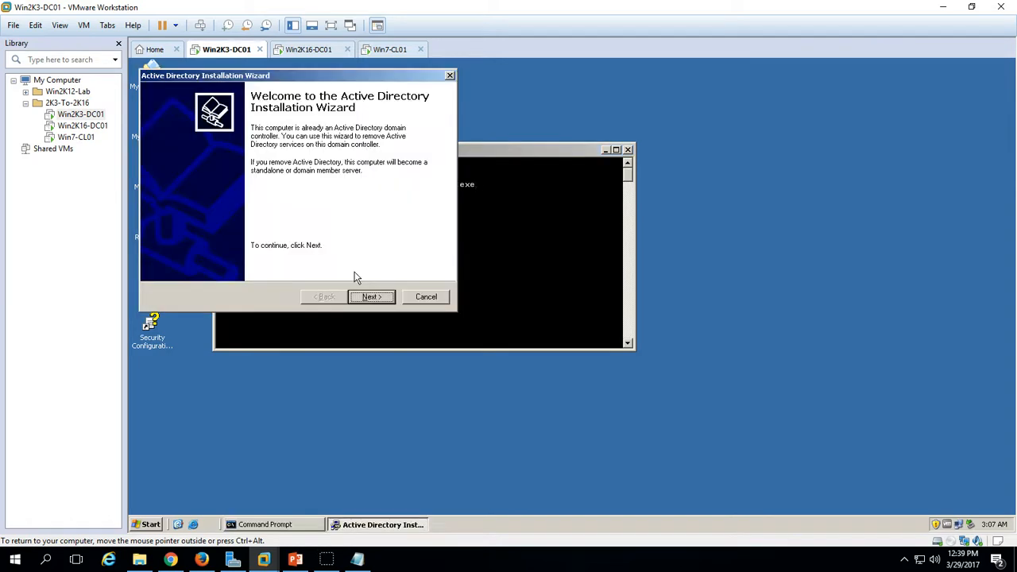
pyautogui.click(371, 301)
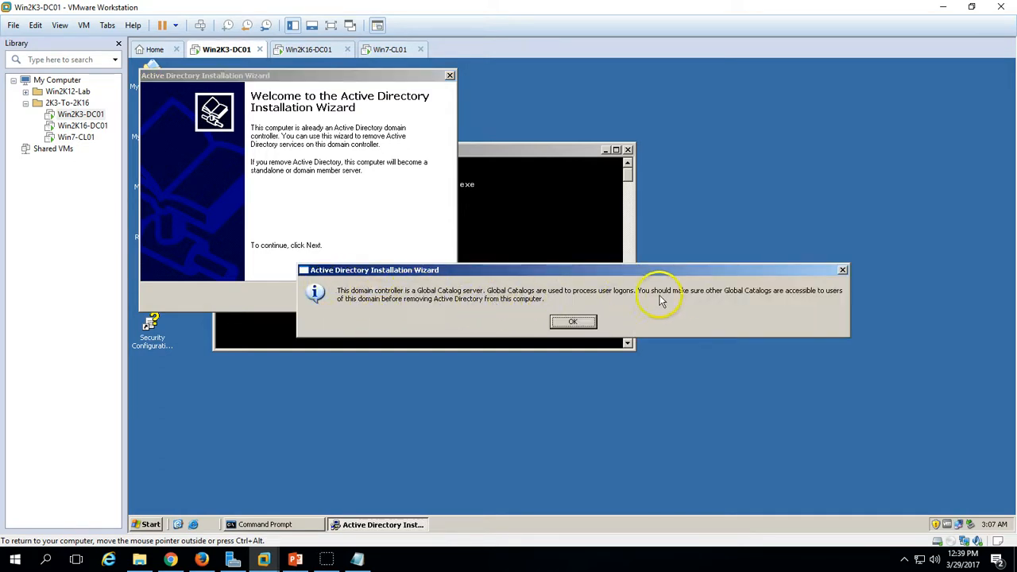
pyautogui.click(569, 326)
pyautogui.click(426, 296)
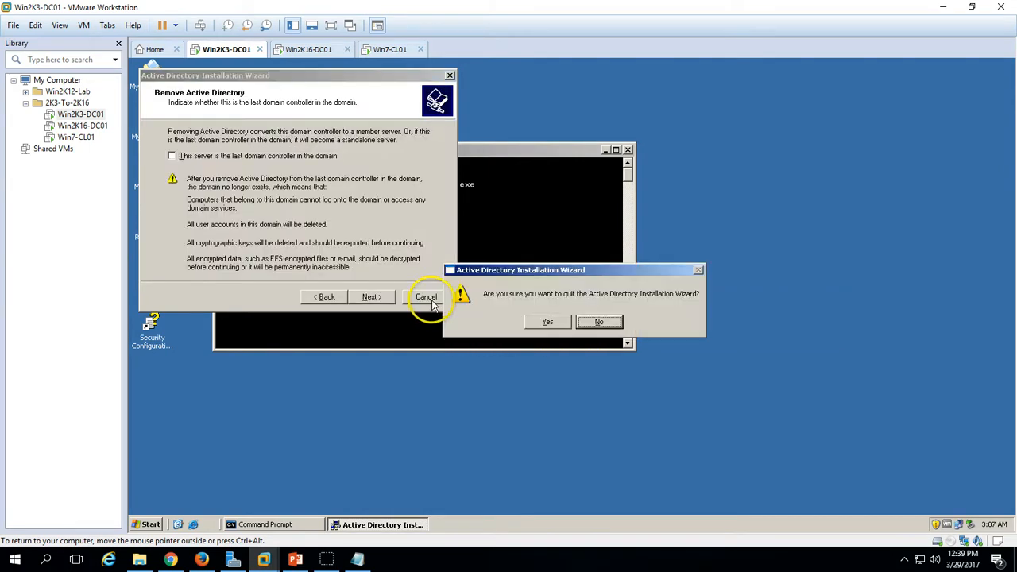
pyautogui.click(537, 320)
# - On Win2K16-DC01, confirm Global Catalog is off in WIN2K3-DC01's NTDS Settings and refresh the controllers list
pyautogui.click(308, 49)
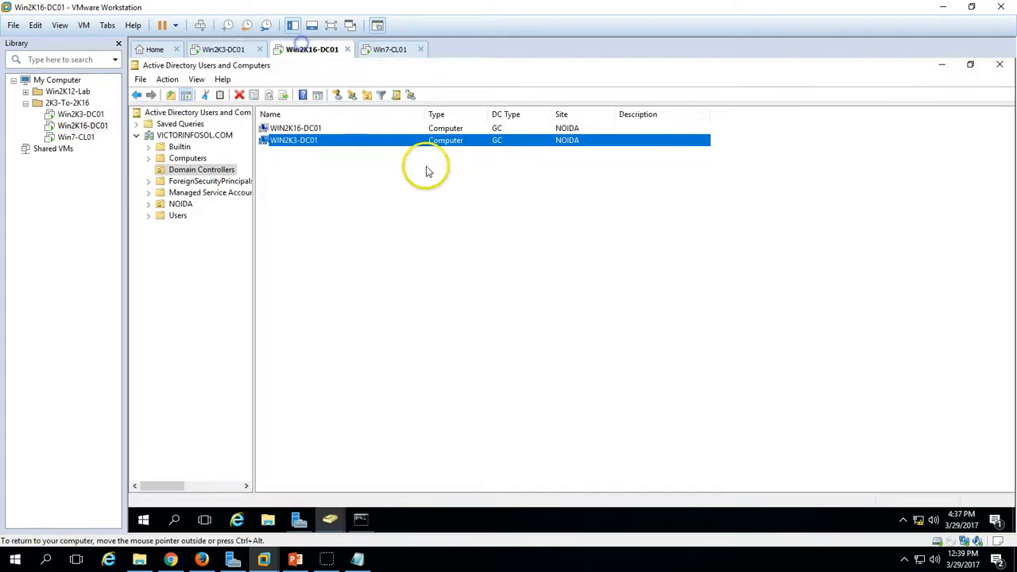
pyautogui.rightClick(324, 143)
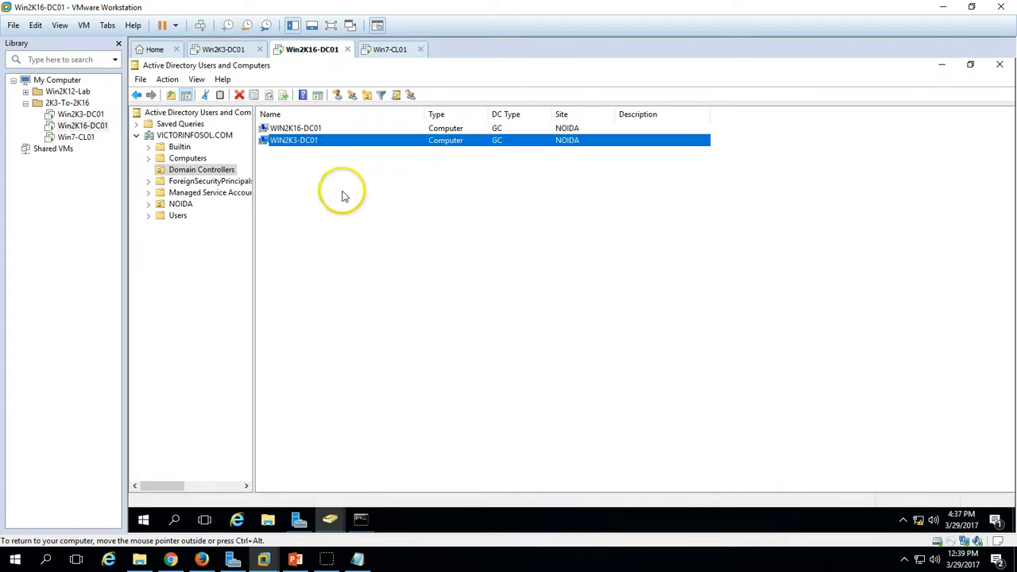
pyautogui.click(367, 262)
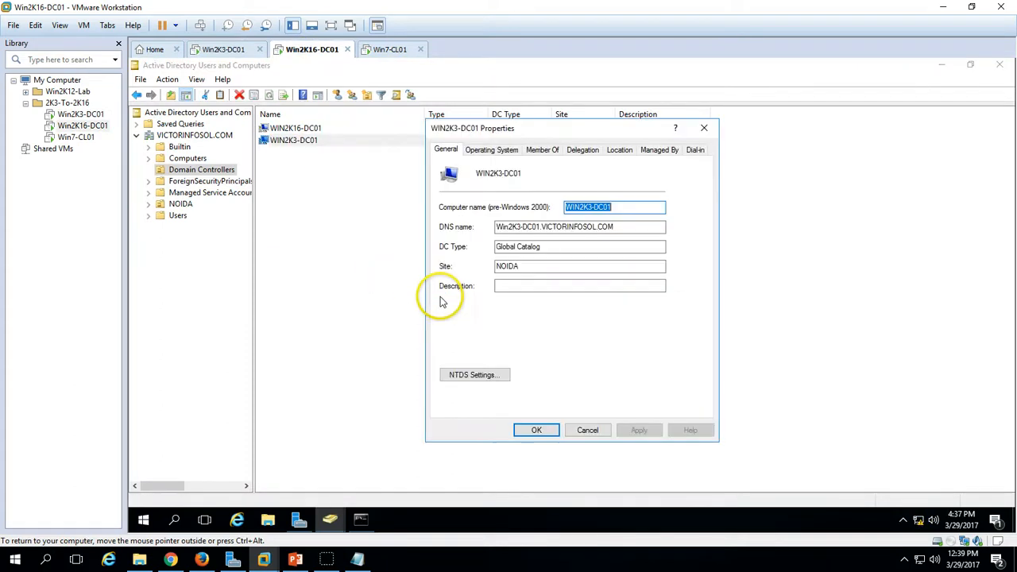
pyautogui.press('Tab')
pyautogui.press('Tab')
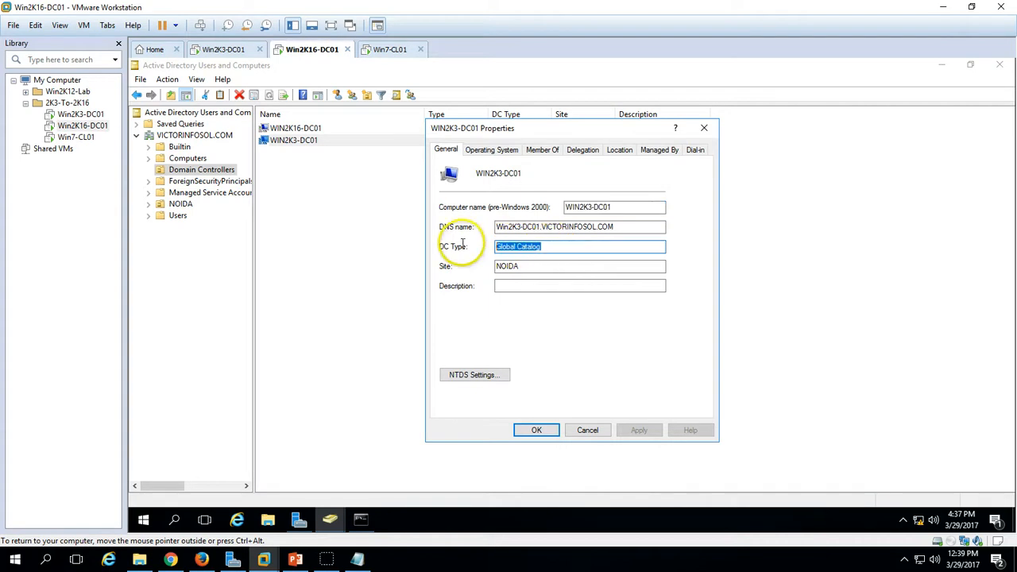
pyautogui.click(486, 375)
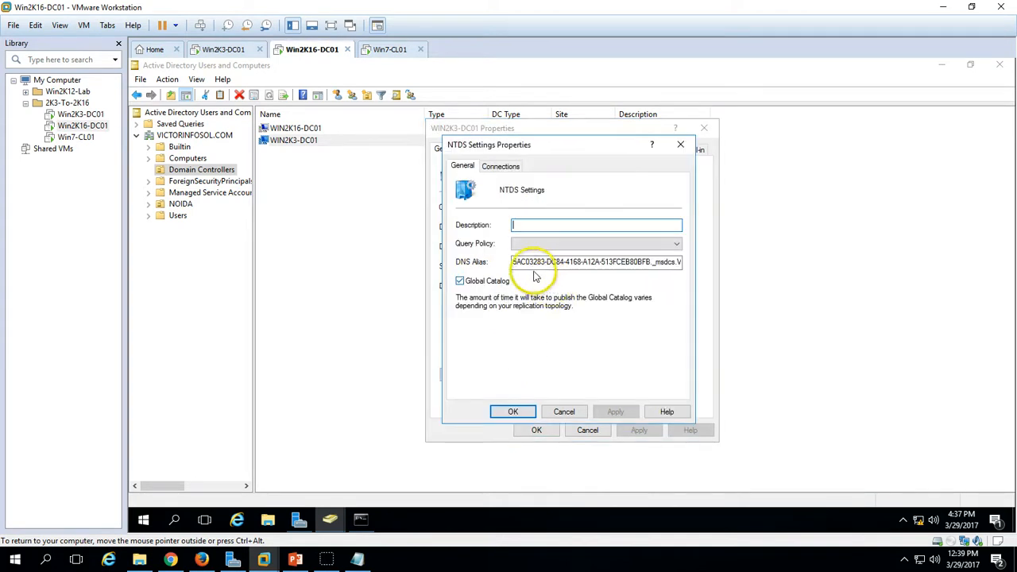
pyautogui.click(513, 412)
pyautogui.click(537, 430)
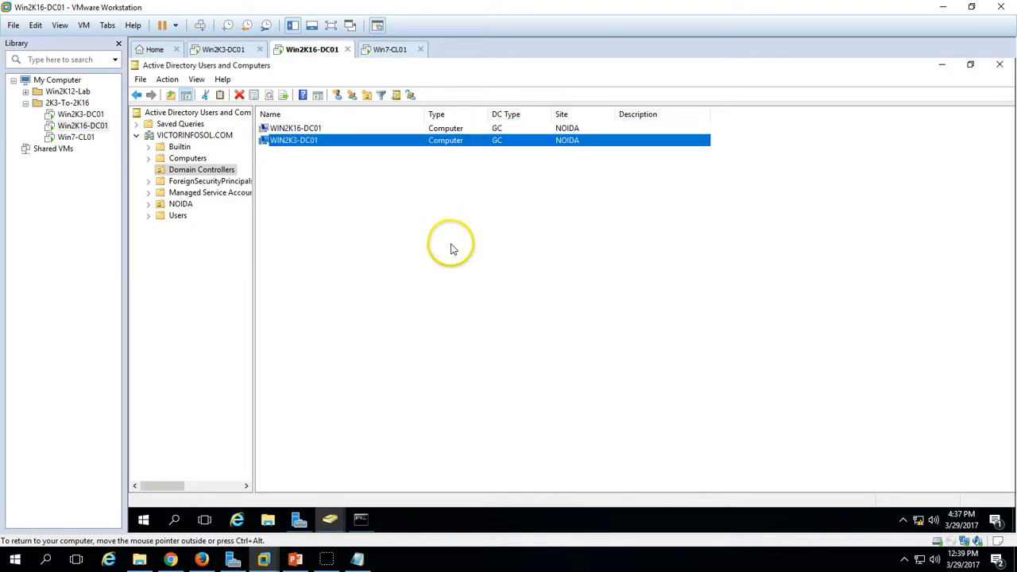
pyautogui.rightClick(438, 221)
pyautogui.click(477, 306)
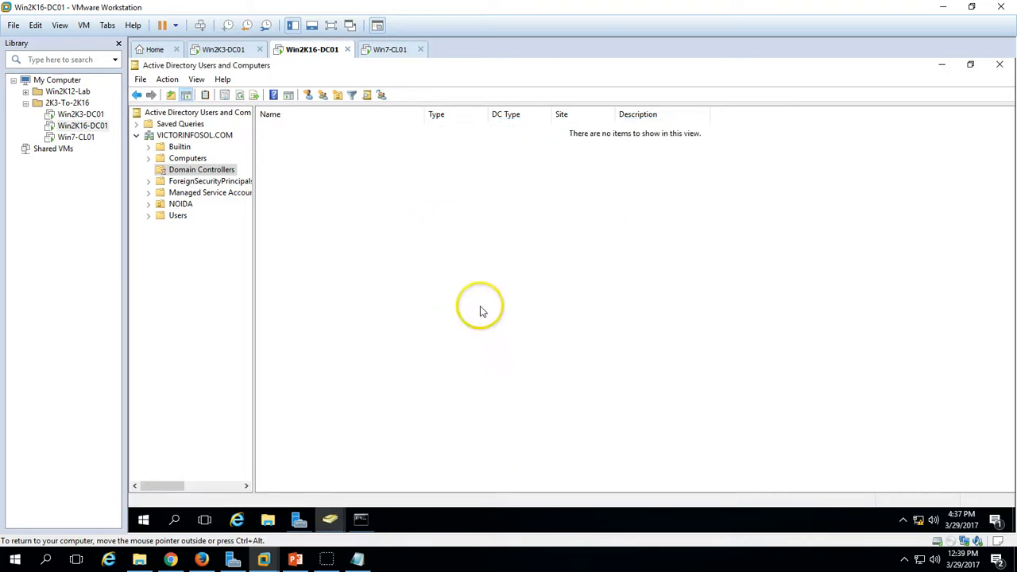
pyautogui.click(393, 143)
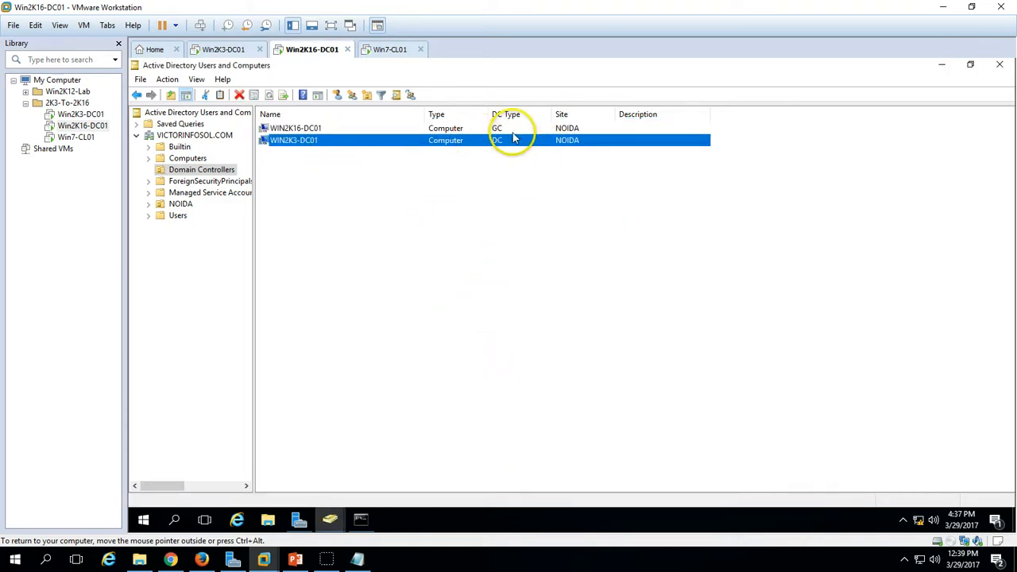
# - On Win2K3-DC01, rerun dcpromo from the command prompt and advance past the welcome page
pyautogui.click(233, 50)
pyautogui.click(457, 214)
pyautogui.press('Up')
pyautogui.press('Return')
pyautogui.click(370, 297)
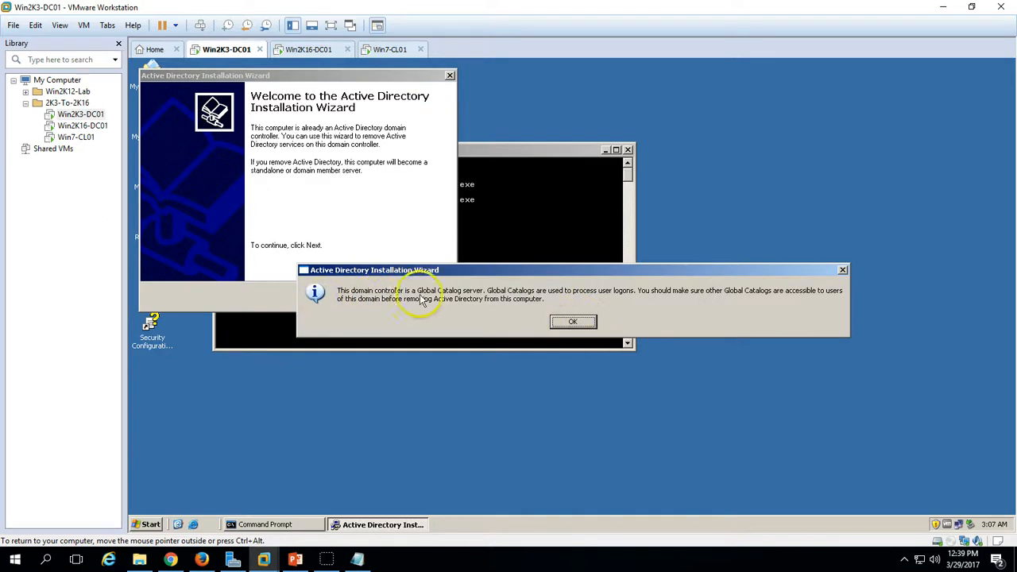
# - Acknowledge the Global Catalog warning and quit the removal wizard
pyautogui.click(570, 325)
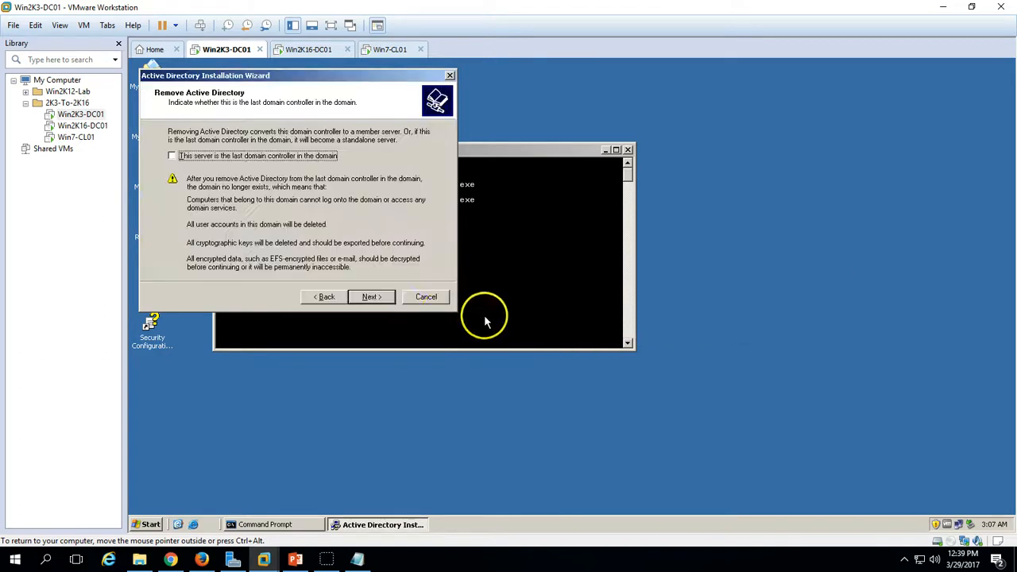
pyautogui.click(426, 297)
pyautogui.click(548, 324)
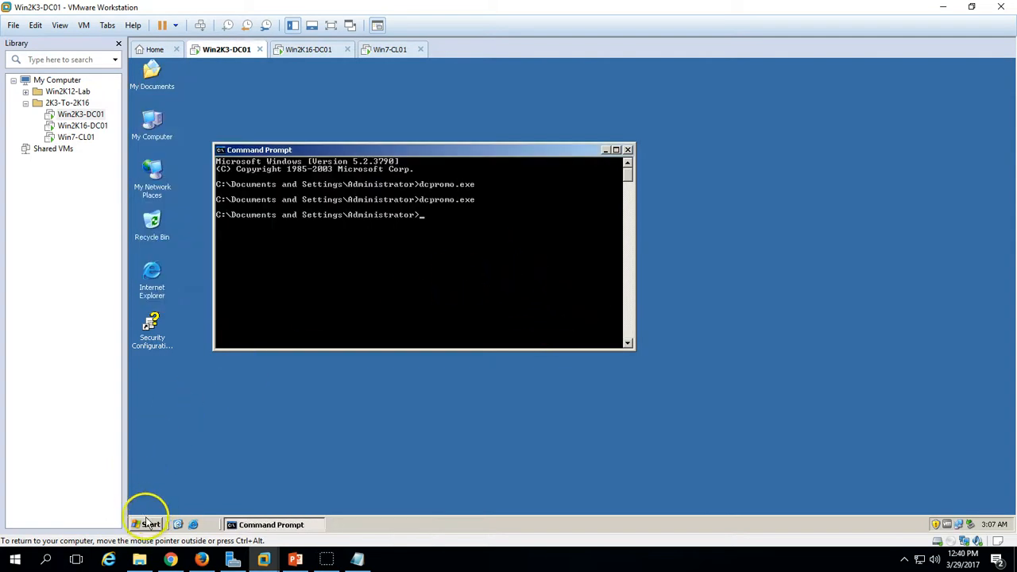
# - Open Active Directory Users and Computers on Win2K3-DC01 and refresh the Domain Controllers list
pyautogui.click(148, 524)
pyautogui.moveTo(344, 319)
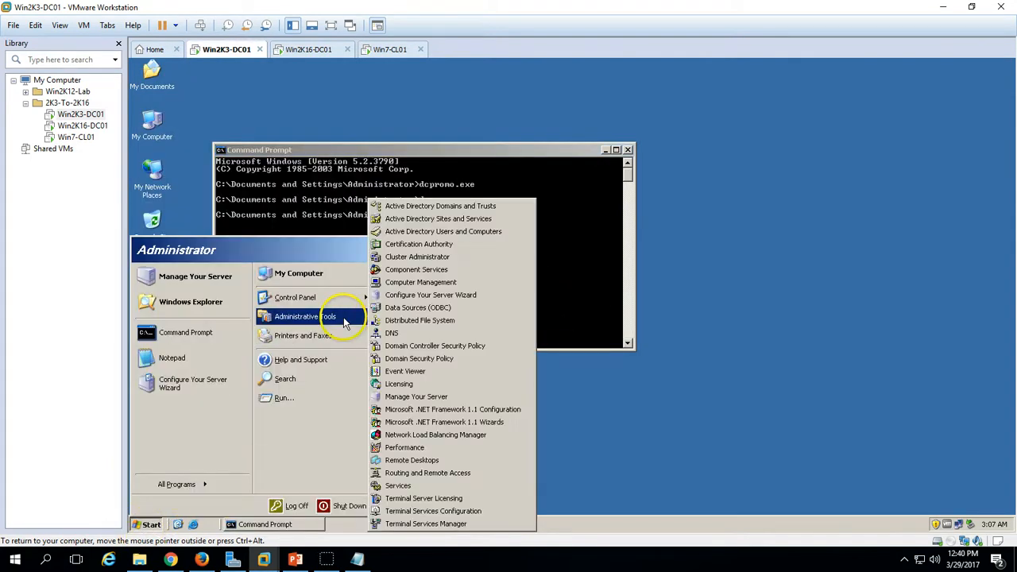
pyautogui.click(453, 232)
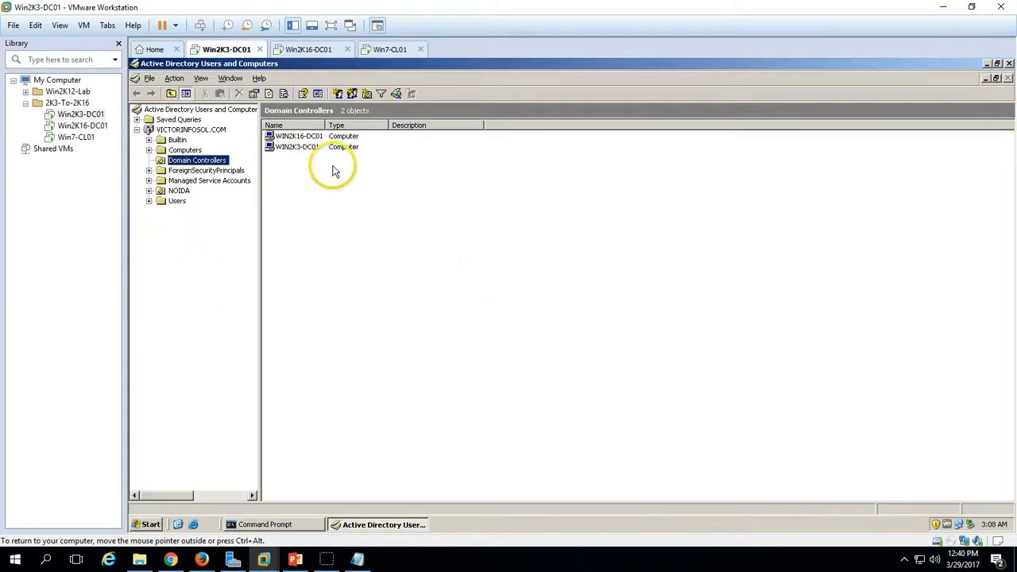
pyautogui.rightClick(375, 194)
pyautogui.click(409, 259)
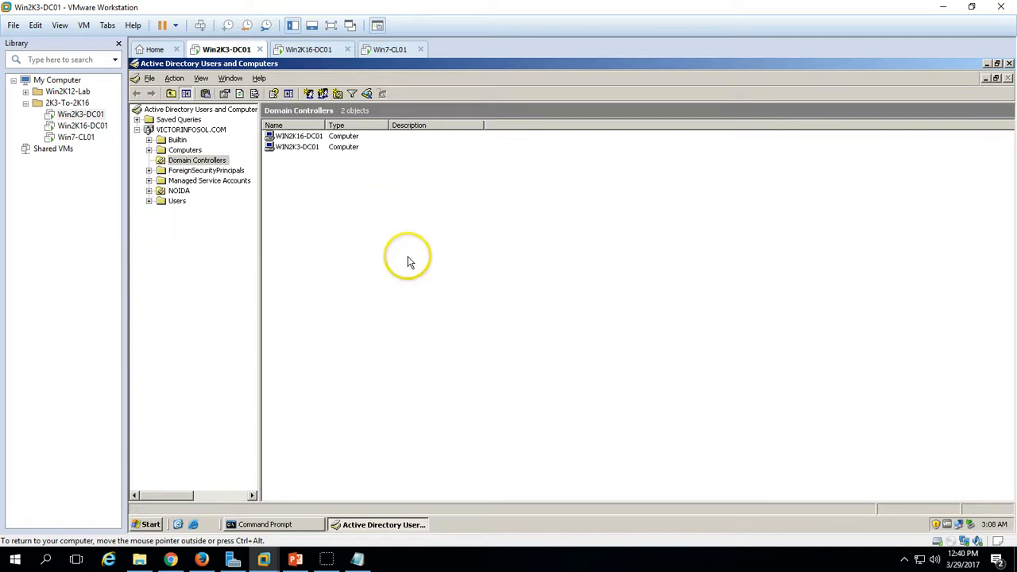
pyautogui.rightClick(368, 213)
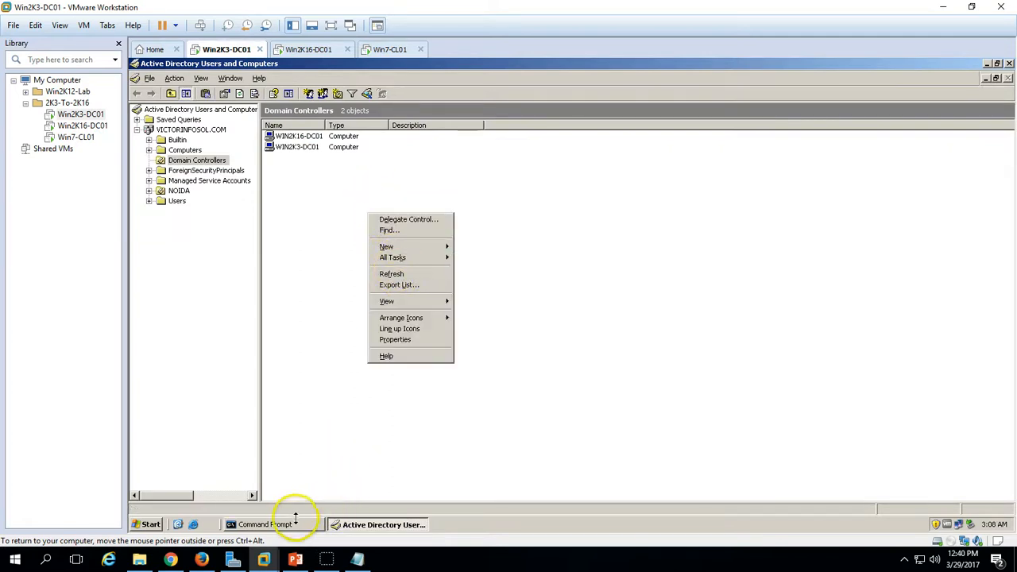
# - Run the previous dcpromo command again from the command prompt
pyautogui.click(294, 524)
pyautogui.press('Up')
pyautogui.press('Return')
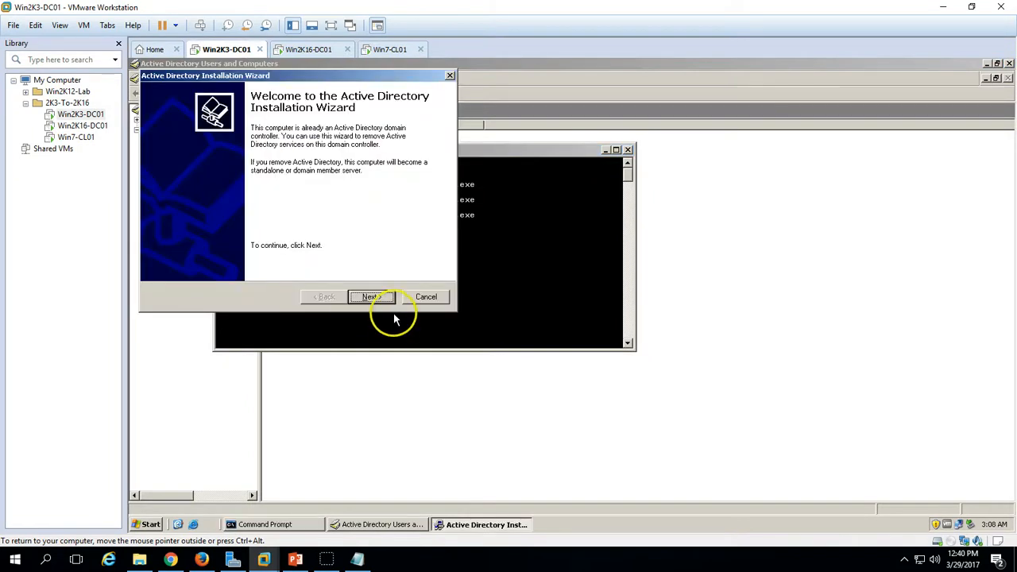
# - Advance the removal wizard, confirming Win2K3-DC01 is not the last domain controller
pyautogui.click(375, 306)
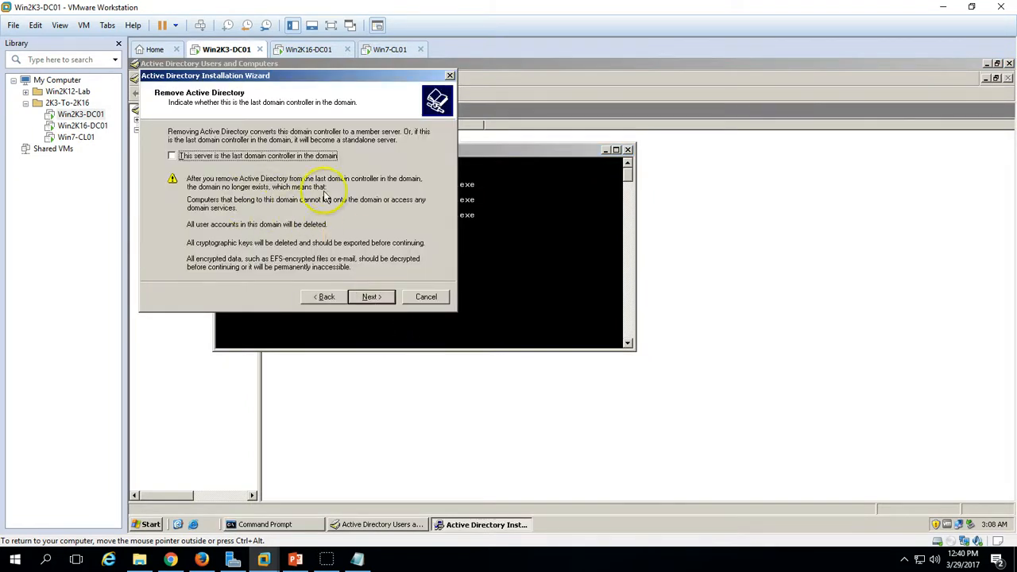
pyautogui.moveTo(352, 78); pyautogui.dragTo(500, 117)
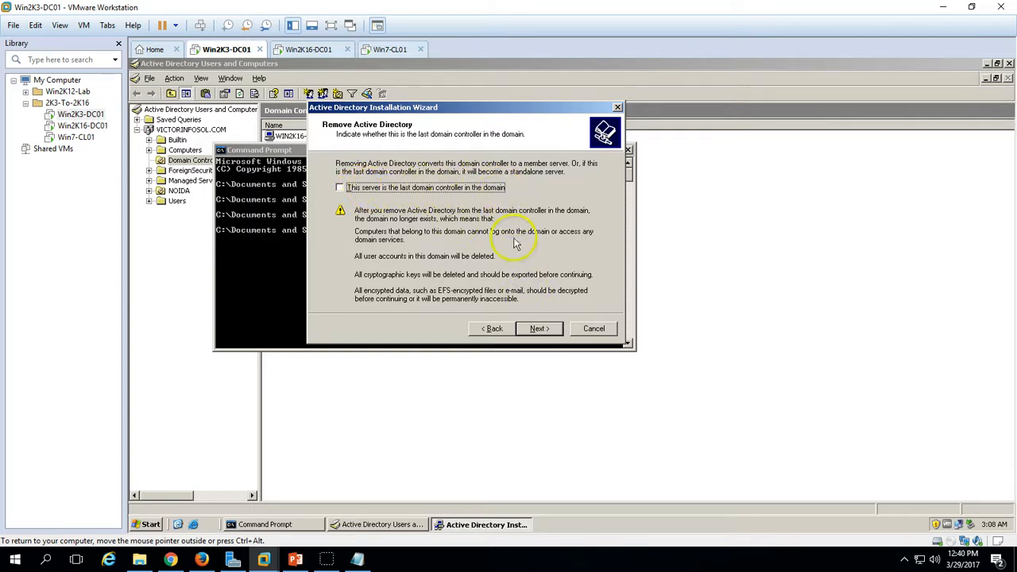
pyautogui.click(540, 329)
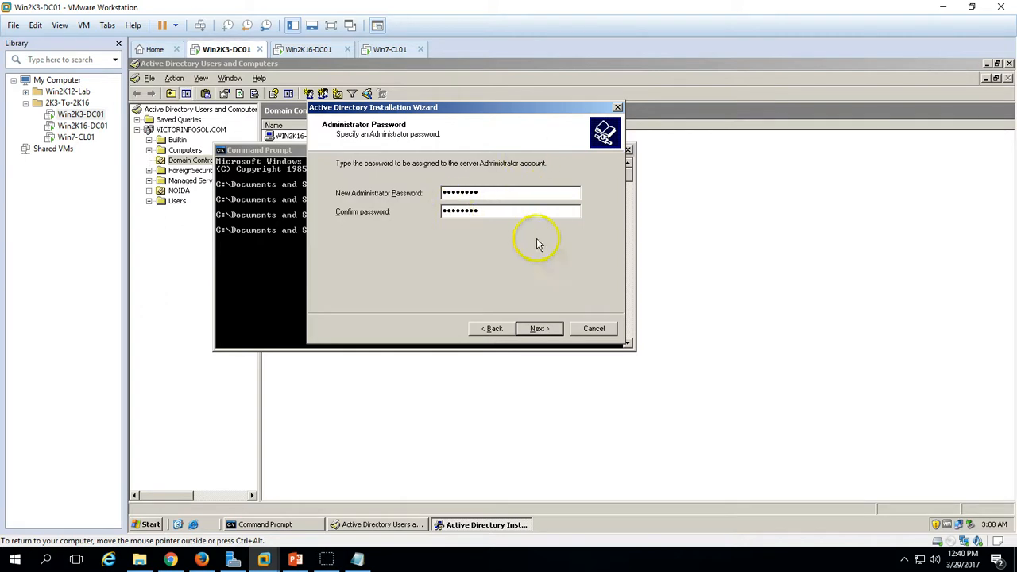
# - With the new administrator password set, confirm the summary and start removing Active Directory
pyautogui.click(542, 330)
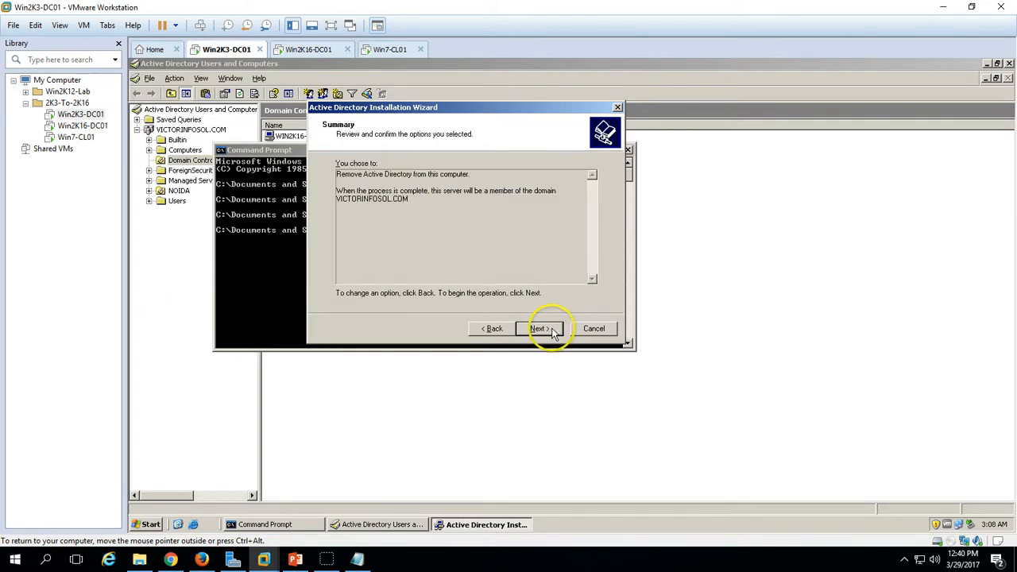
pyautogui.click(554, 332)
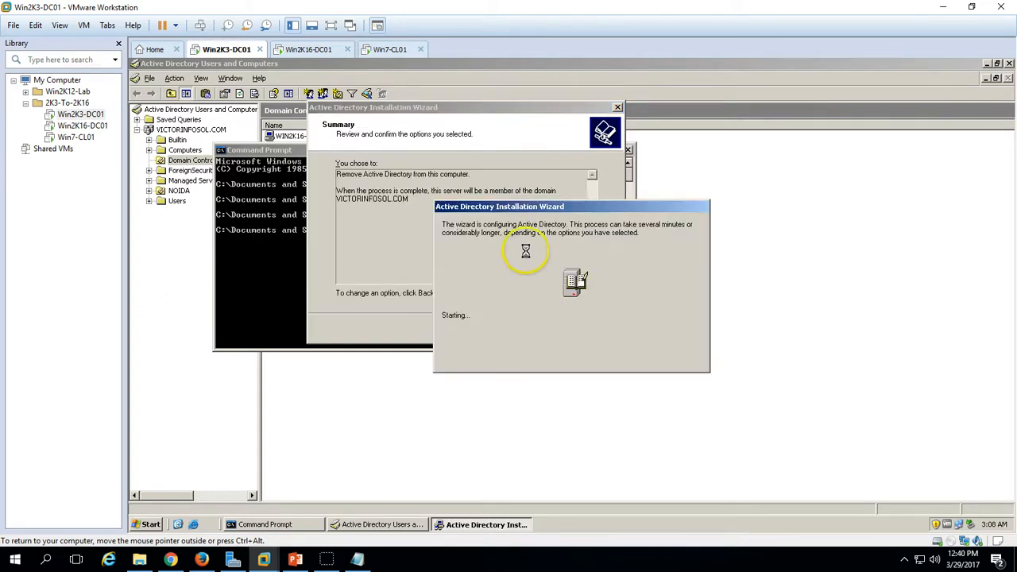
pyautogui.moveTo(534, 208); pyautogui.dragTo(493, 191)
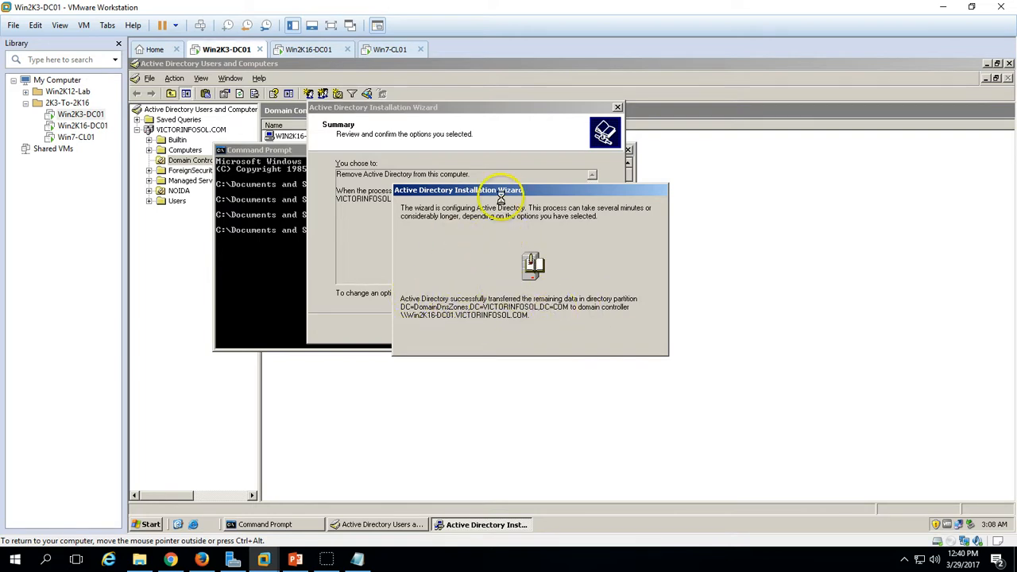
pyautogui.moveTo(500, 192); pyautogui.dragTo(459, 223)
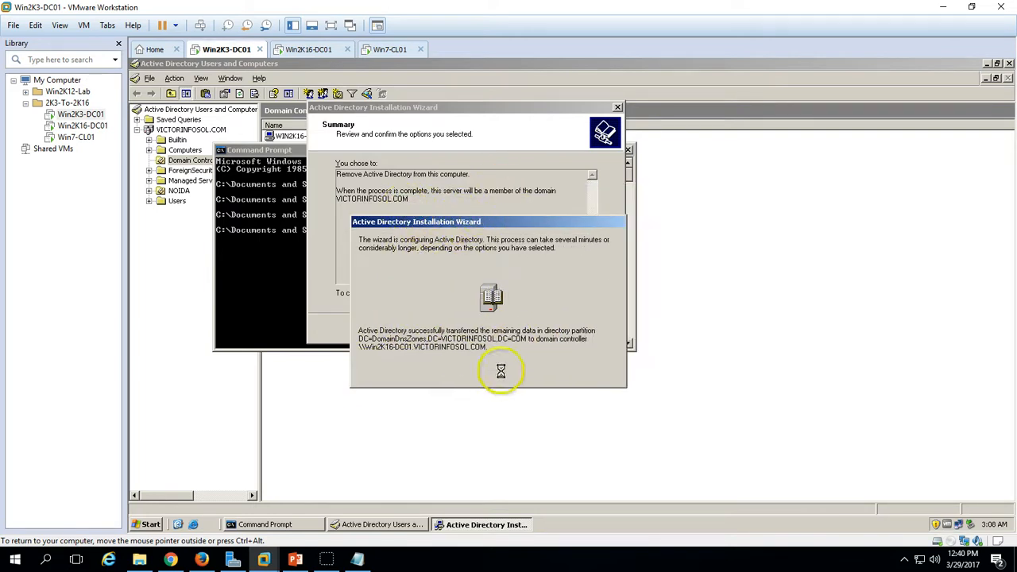
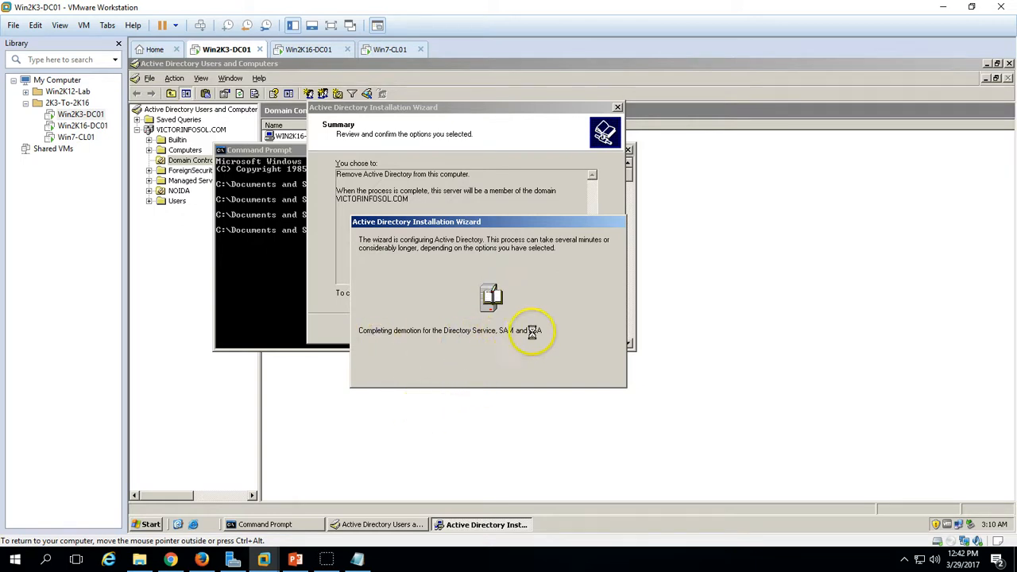
# - Let the wizard finish removing Active Directory, close it, and restart Win2K3-DC01 now
pyautogui.moveTo(539, 218); pyautogui.dragTo(559, 401)
pyautogui.moveTo(509, 267); pyautogui.dragTo(485, 236)
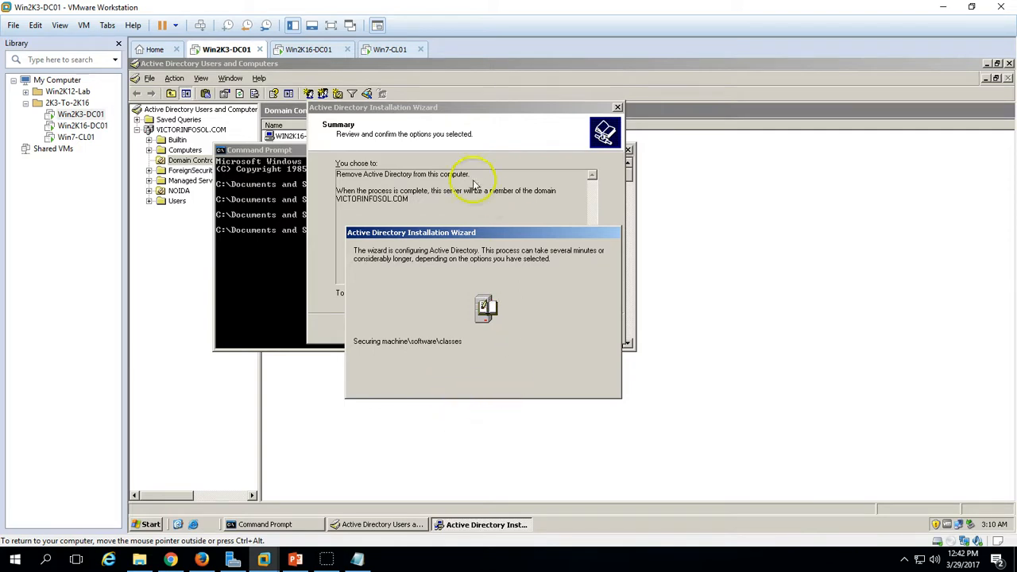
pyautogui.moveTo(484, 235); pyautogui.dragTo(466, 235)
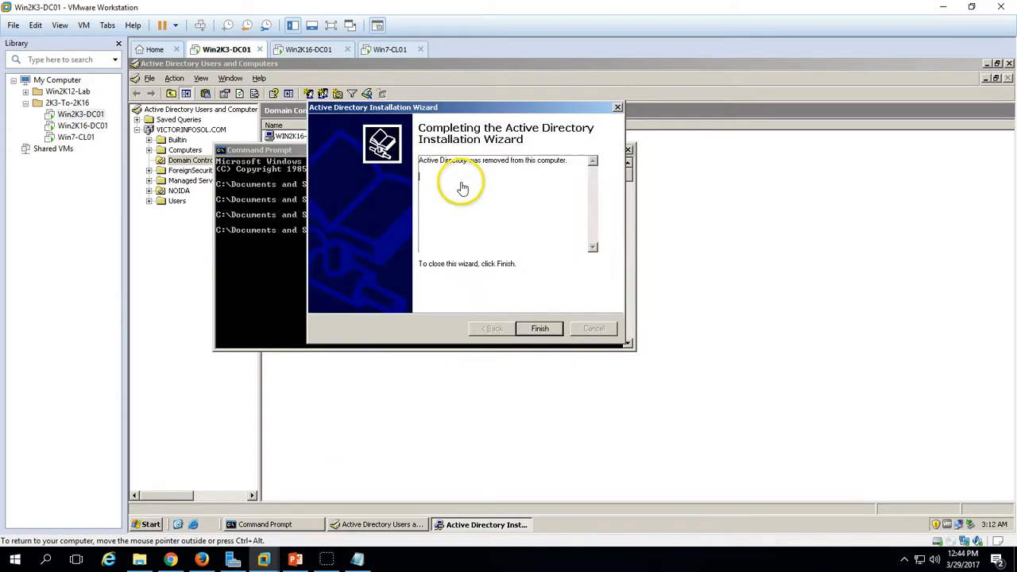
pyautogui.moveTo(420, 161); pyautogui.dragTo(581, 162)
pyautogui.click(555, 202)
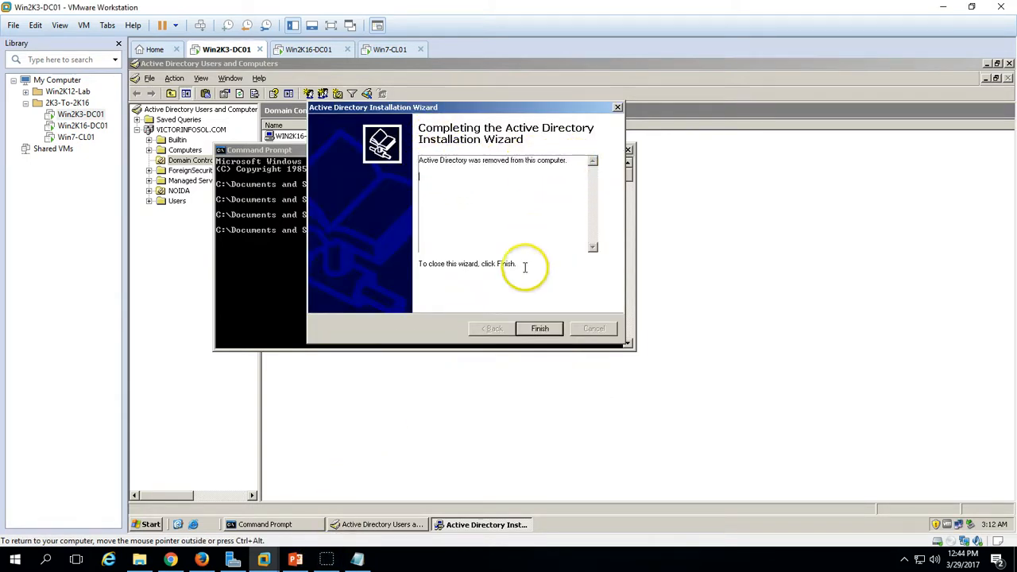
pyautogui.click(541, 329)
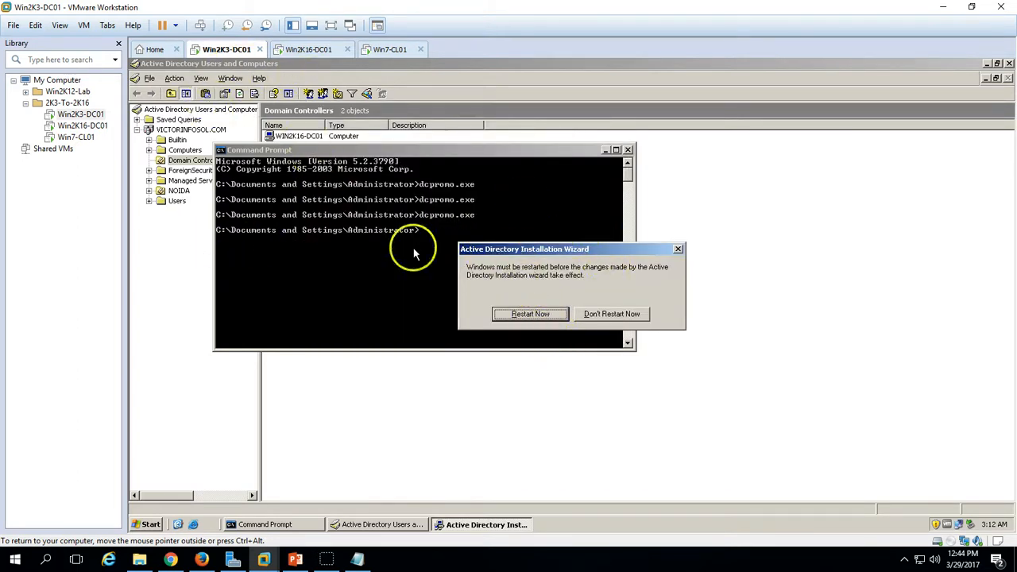
pyautogui.click(532, 314)
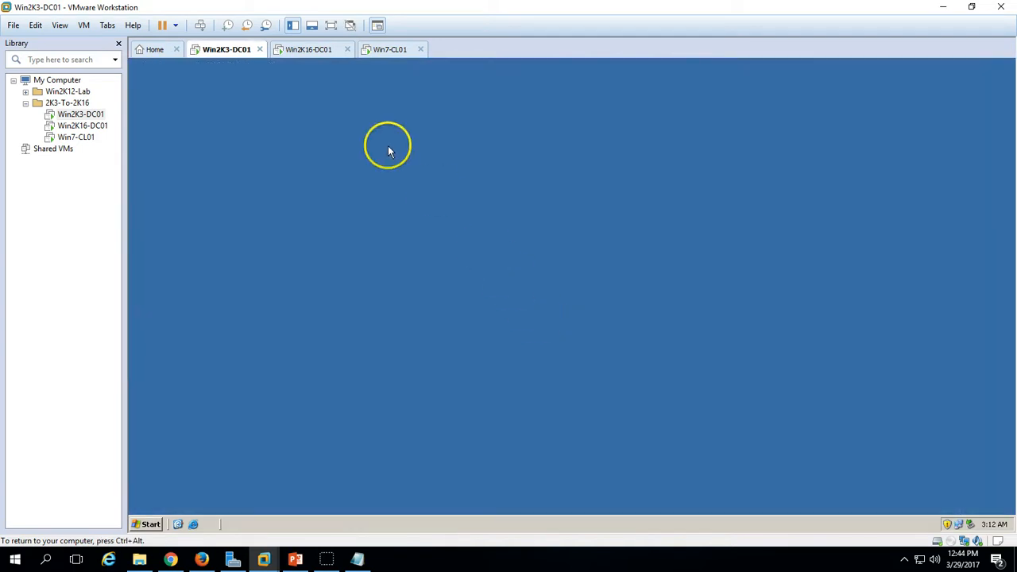
# - On Win2K16-DC01, refresh the Domain Controllers list to confirm only WIN2K16-DC01 remains
pyautogui.click(318, 50)
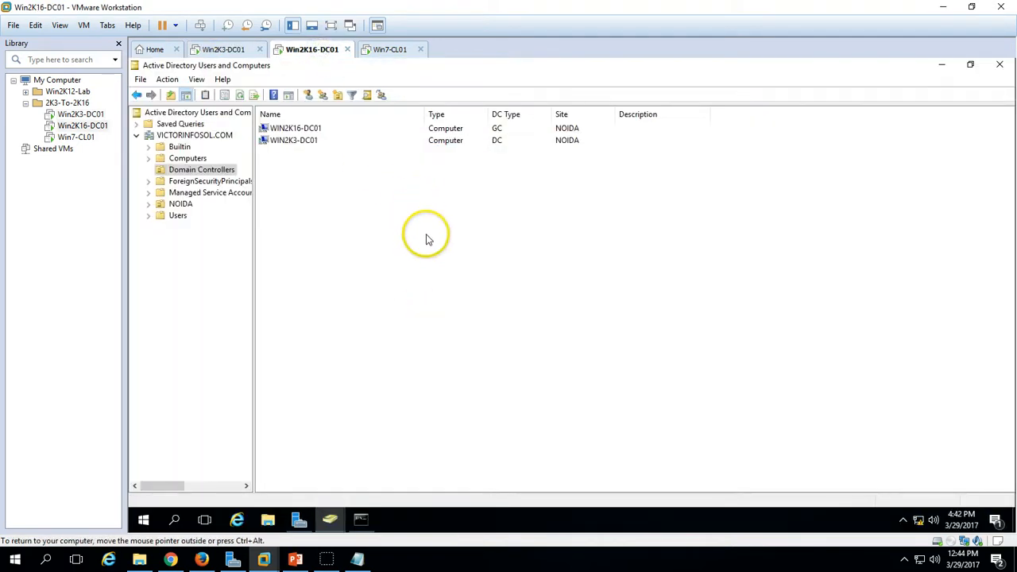
pyautogui.rightClick(403, 192)
pyautogui.click(441, 277)
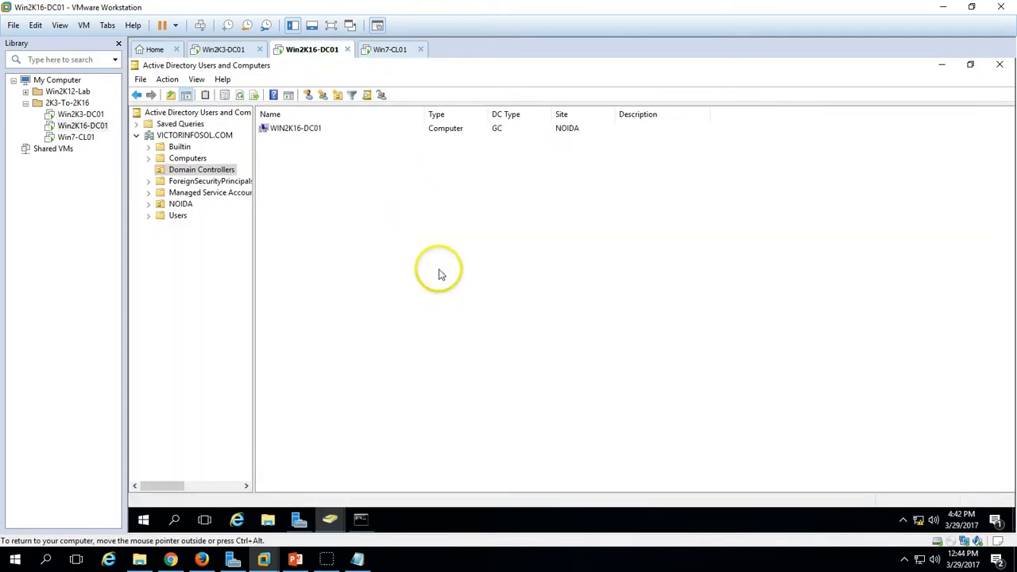
pyautogui.click(310, 129)
pyautogui.click(330, 521)
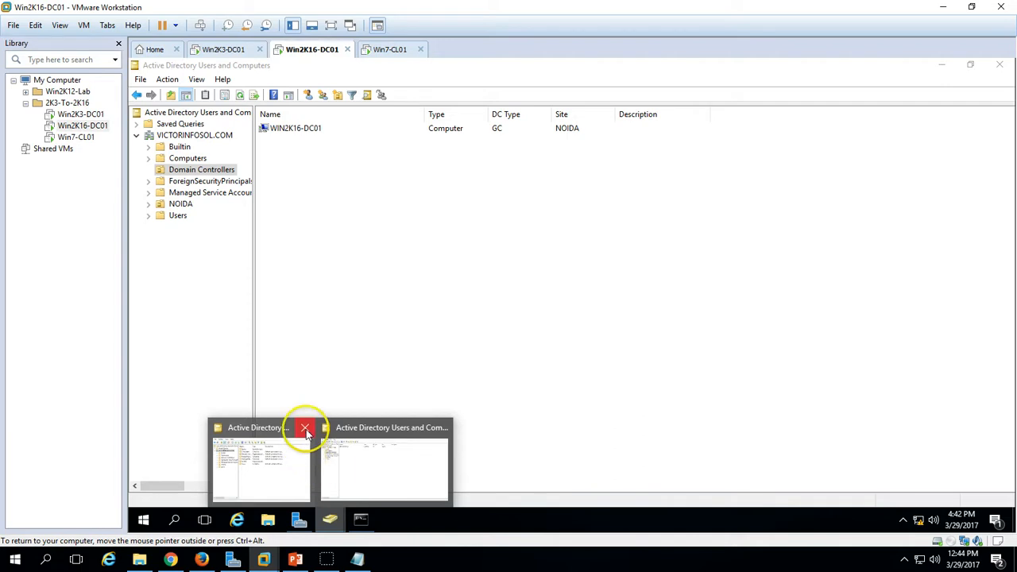
pyautogui.click(370, 467)
# - Open Active Directory Sites and Services from Server Manager and expand Sites > NOIDA > Servers
pyautogui.click(301, 522)
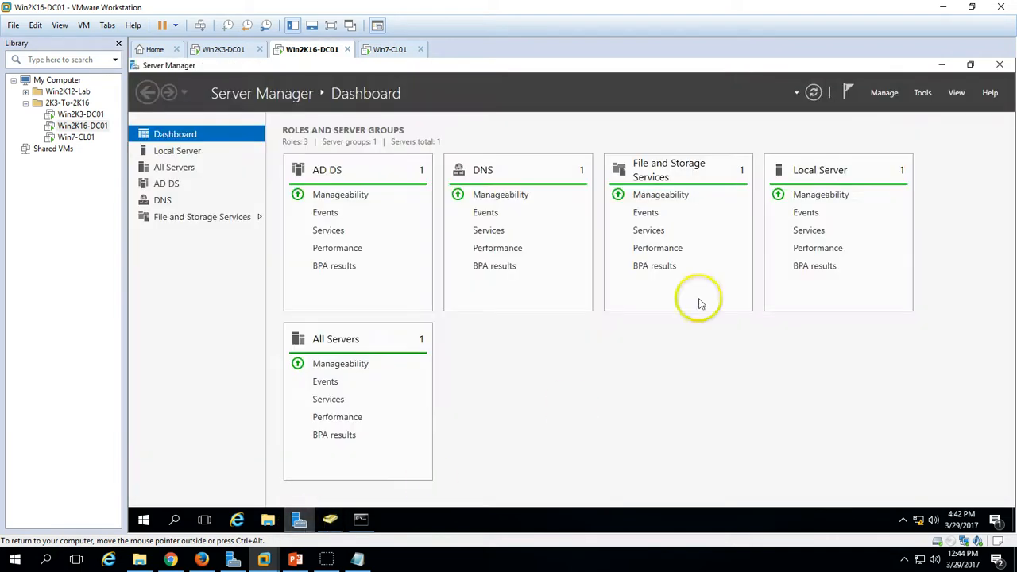
pyautogui.click(923, 92)
pyautogui.click(904, 163)
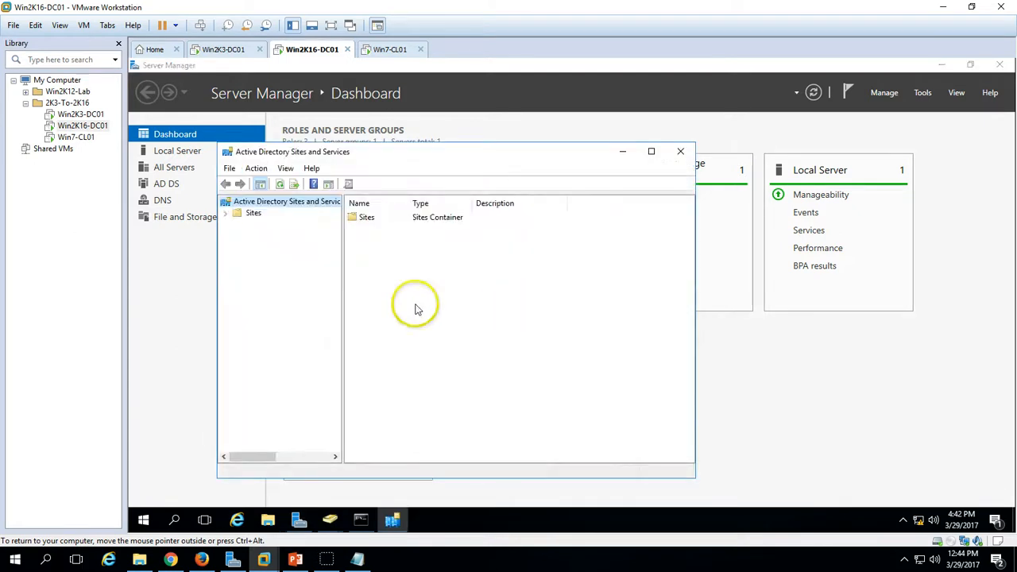
pyautogui.click(226, 214)
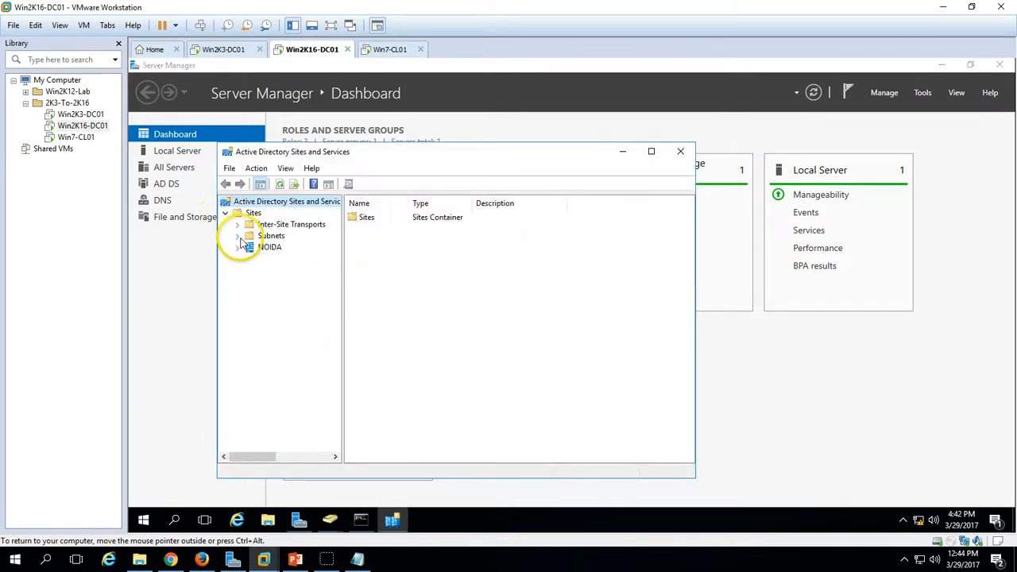
pyautogui.click(237, 247)
pyautogui.click(249, 259)
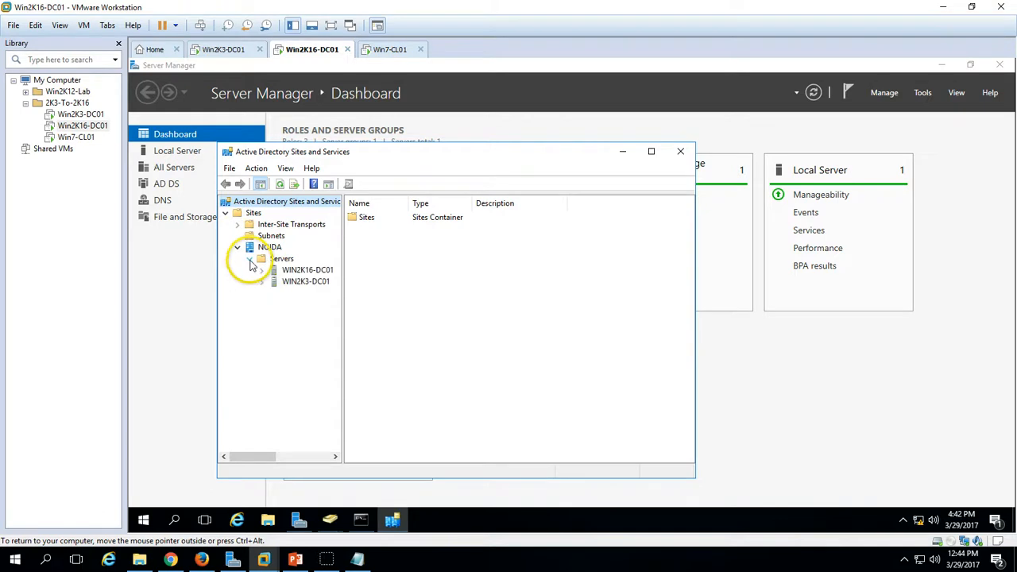
pyautogui.click(301, 270)
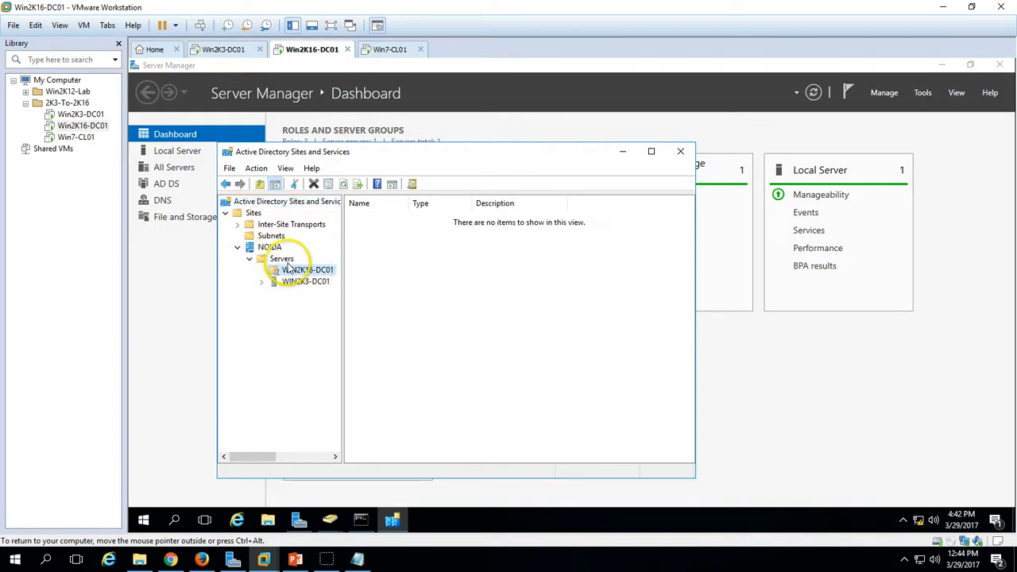
# - Maximize Sites and Services, widen the Name column, and refresh the NOIDA servers list
pyautogui.click(652, 152)
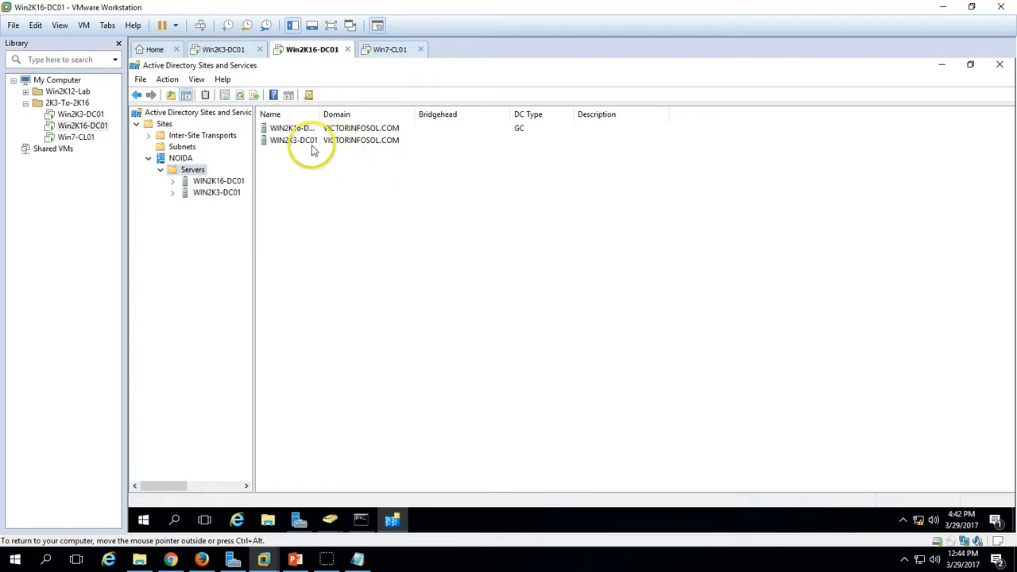
pyautogui.doubleClick(321, 114)
pyautogui.click(310, 129)
pyautogui.rightClick(347, 238)
pyautogui.click(367, 294)
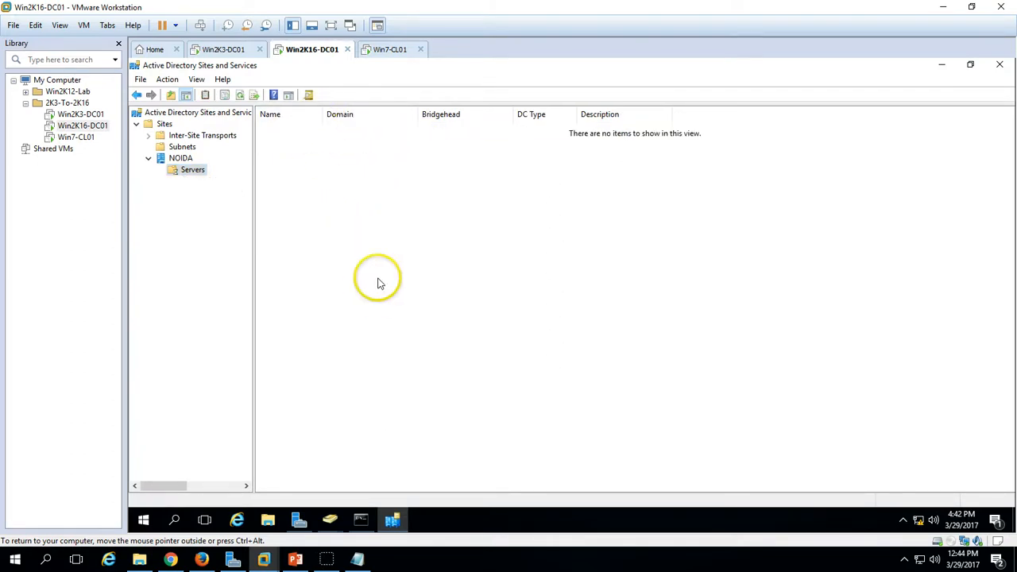
# - Switch to the Win7-CL01 client and refresh its desktop
pyautogui.click(390, 49)
pyautogui.rightClick(387, 199)
pyautogui.click(425, 235)
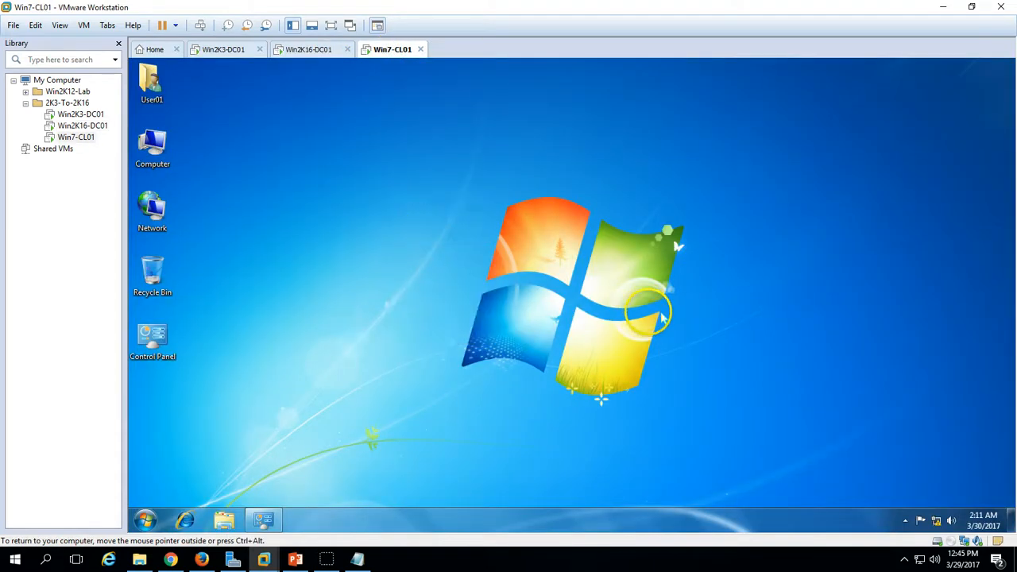
# - View Local Area Connection details and check the IPv4 DNS server is 192.168.1.253
pyautogui.rightClick(952, 524)
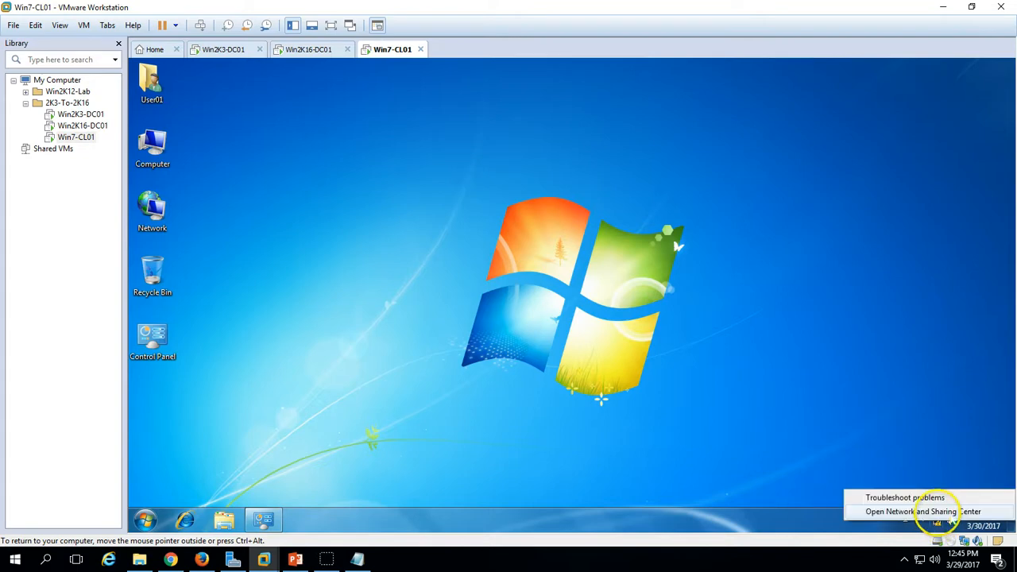
pyautogui.click(936, 510)
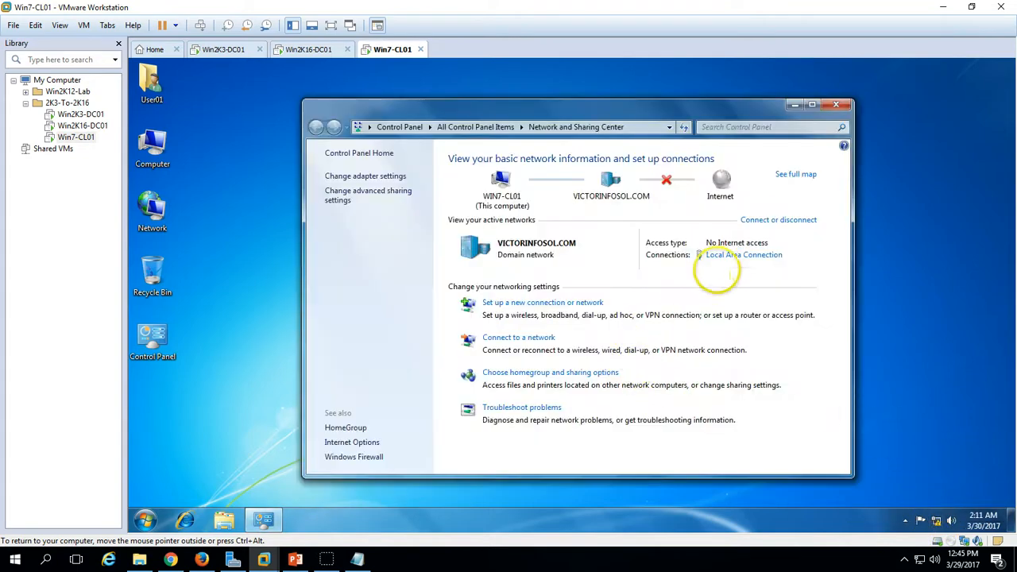
pyautogui.click(723, 255)
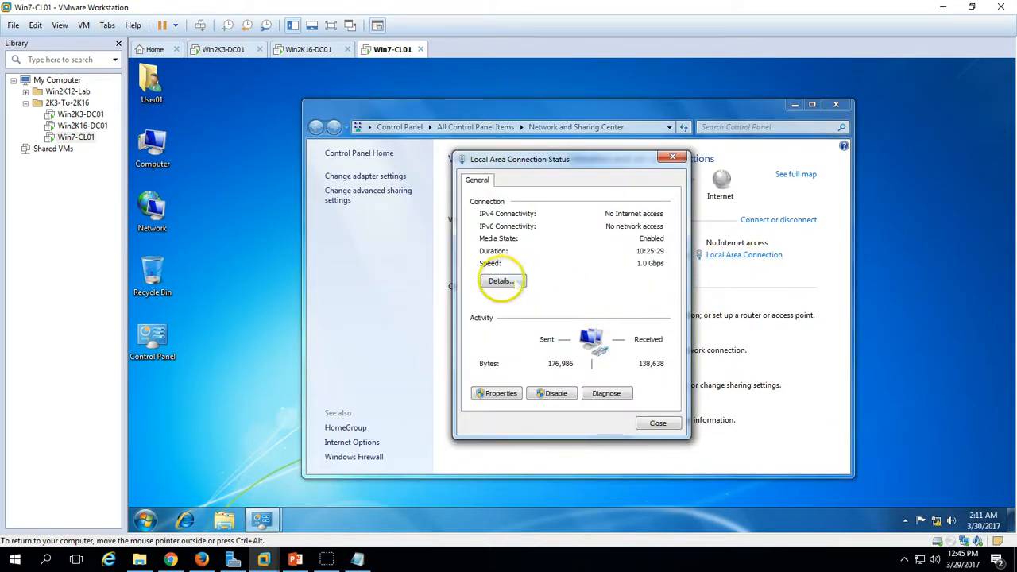
pyautogui.click(502, 281)
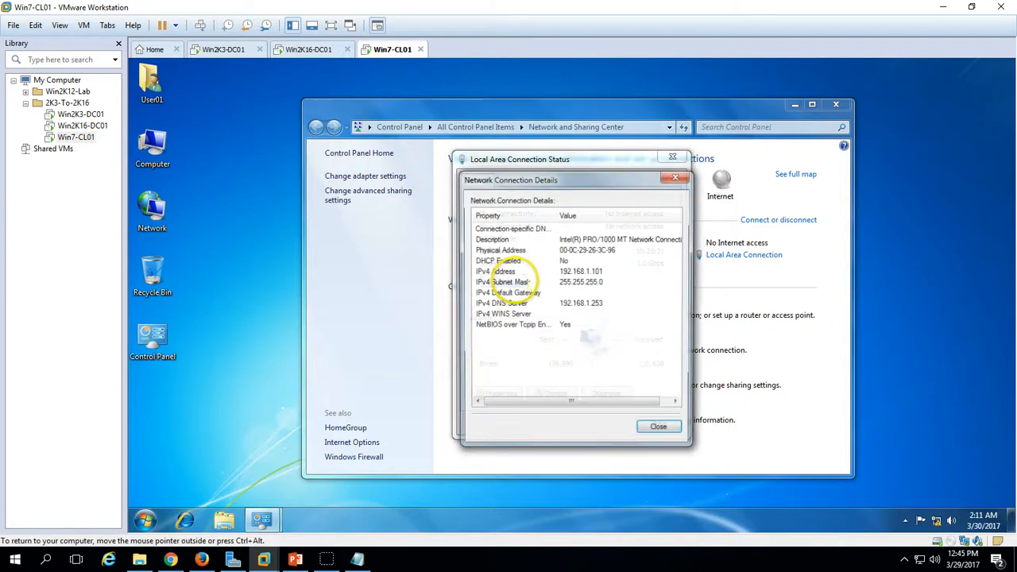
pyautogui.click(580, 305)
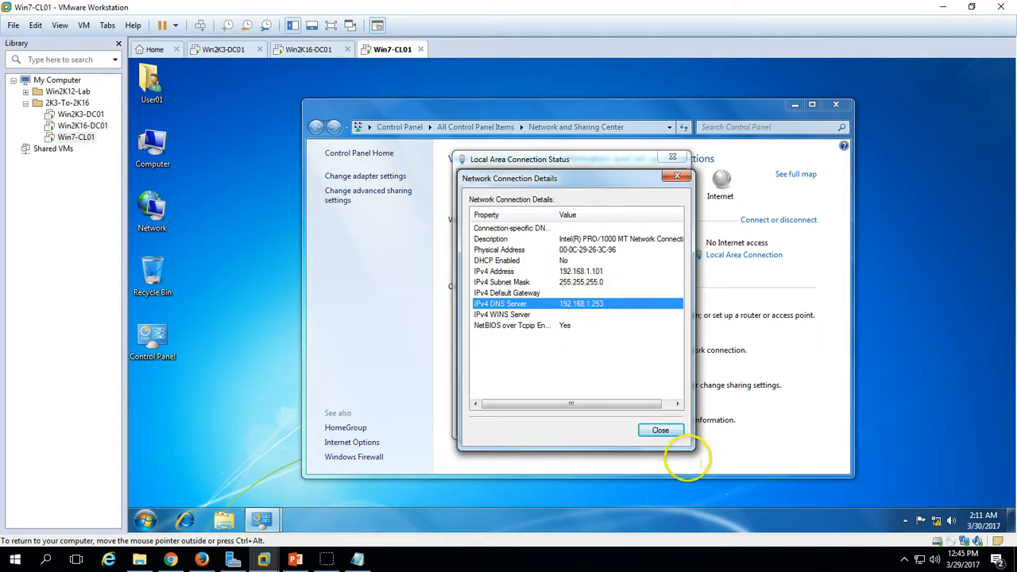
# - Close the connection details, status, and Network and Sharing Center windows
pyautogui.click(660, 429)
pyautogui.click(659, 423)
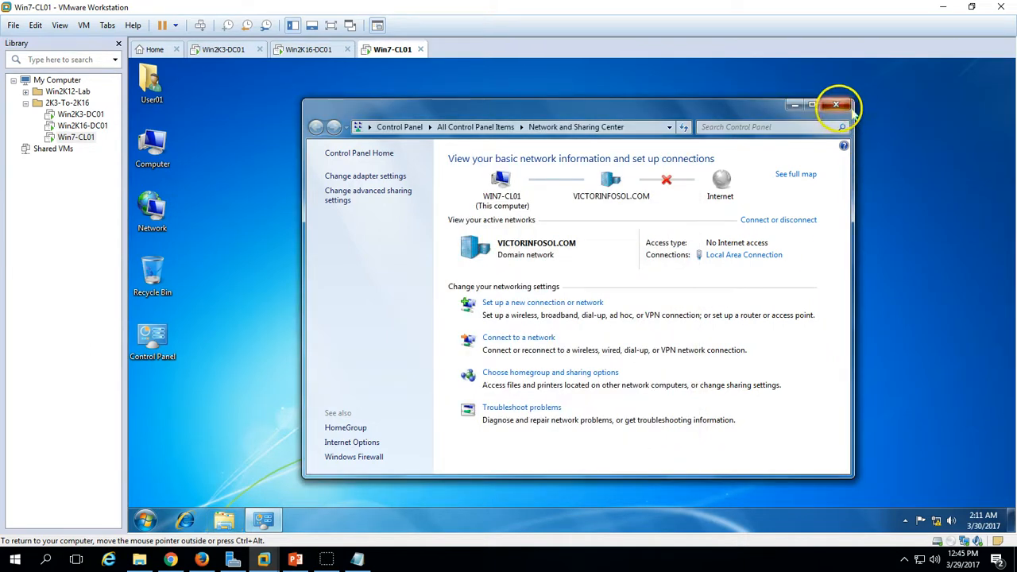
pyautogui.click(836, 104)
pyautogui.click(145, 520)
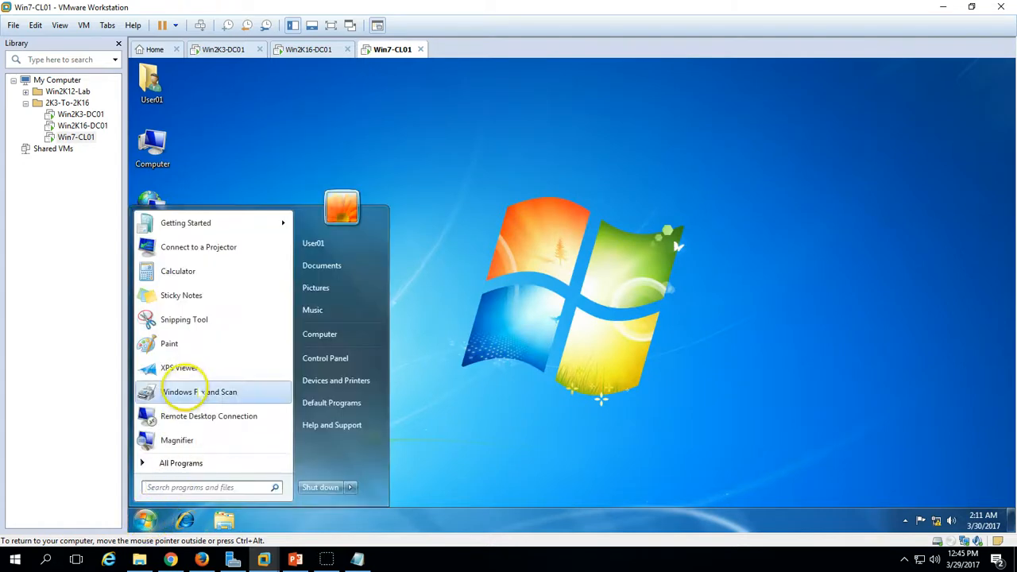
# - Run nslookup in a command prompt, confirming default DNS server win2k16-dc01 at 192.168.1.253
pyautogui.write('cnmd')
pyautogui.press('BackSpace')
pyautogui.press('BackSpace')
pyautogui.press('BackSpace')
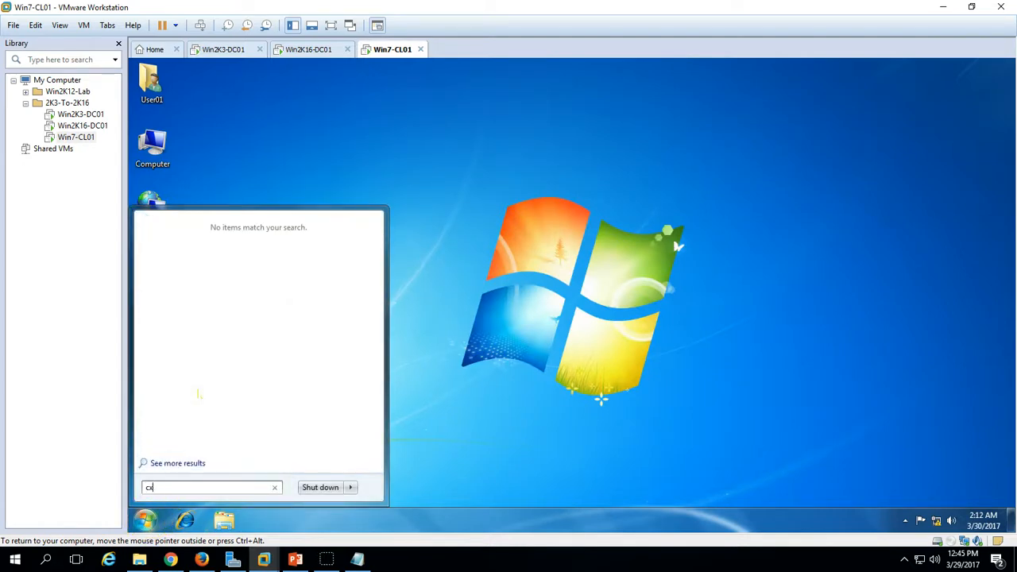
pyautogui.write('md')
pyautogui.press('Return')
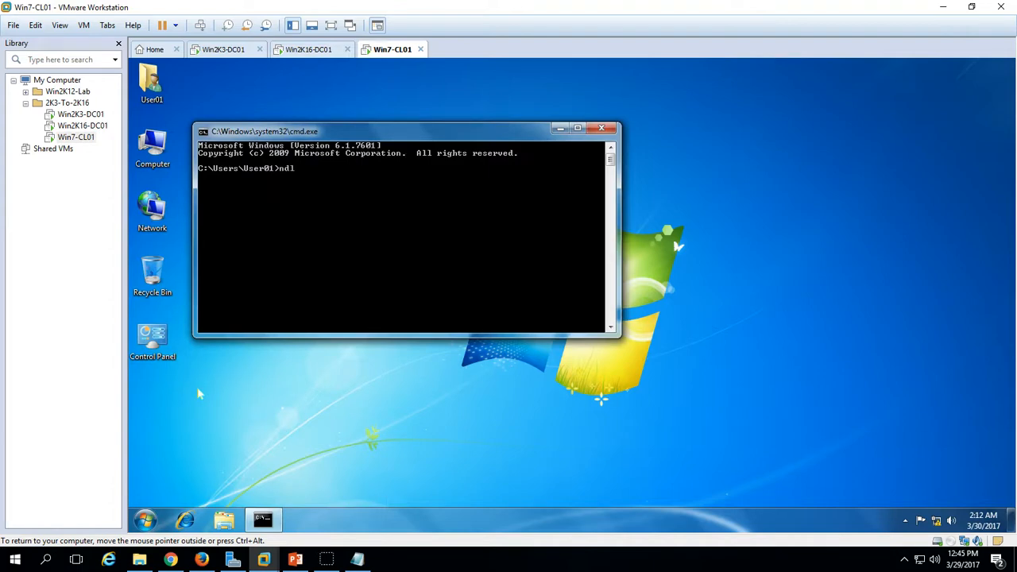
pyautogui.write('ndlookup')
pyautogui.press('Return')
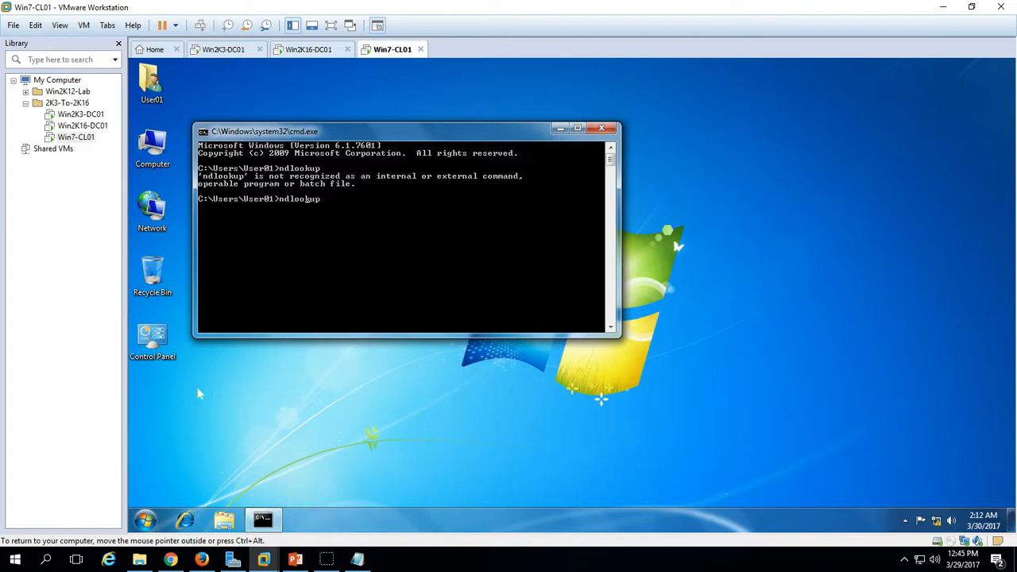
pyautogui.write('s')
pyautogui.press('Return')
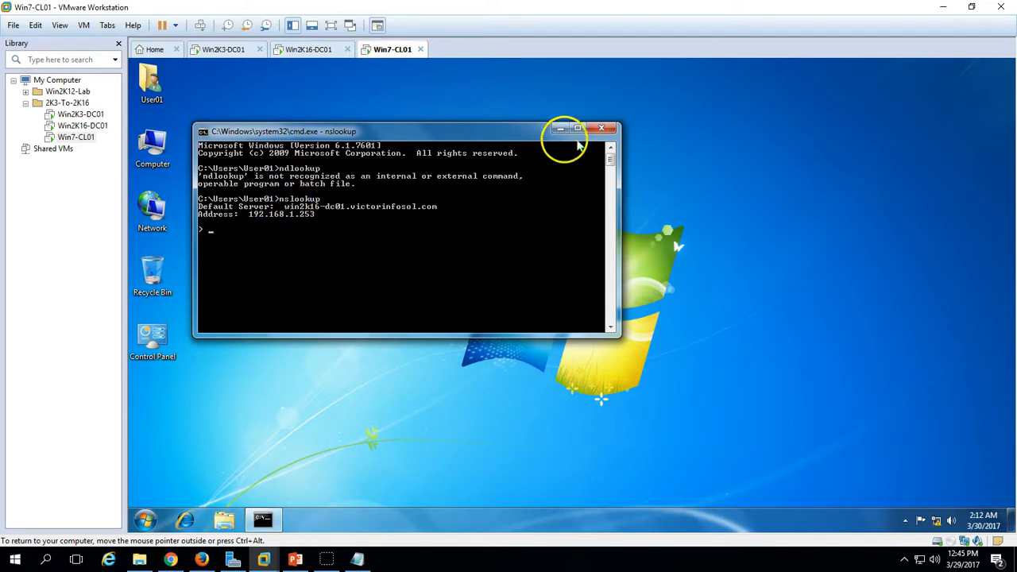
pyautogui.click(602, 129)
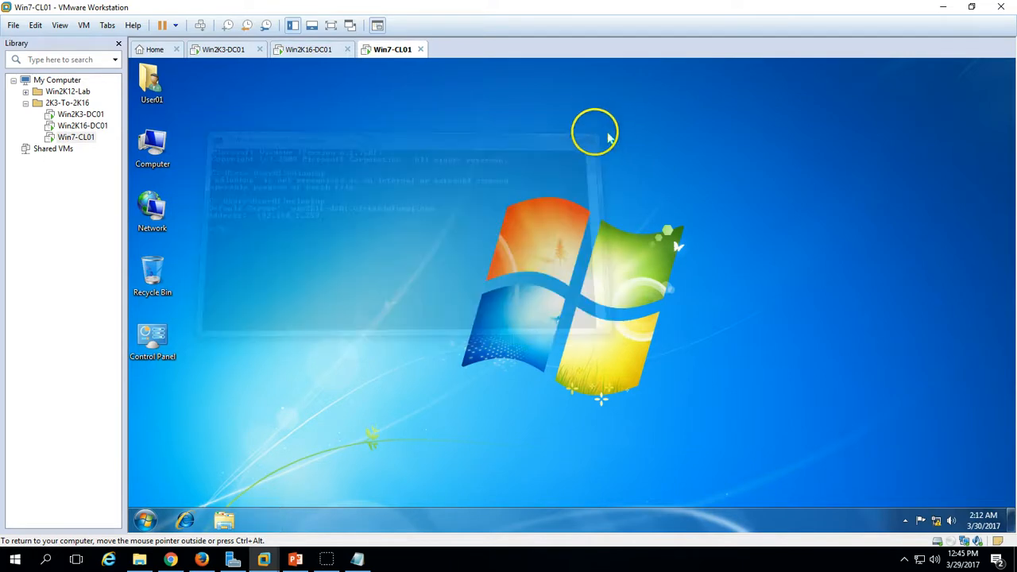
# - Restart the Win7-CL01 client from the Start menu's shutdown options
pyautogui.click(148, 520)
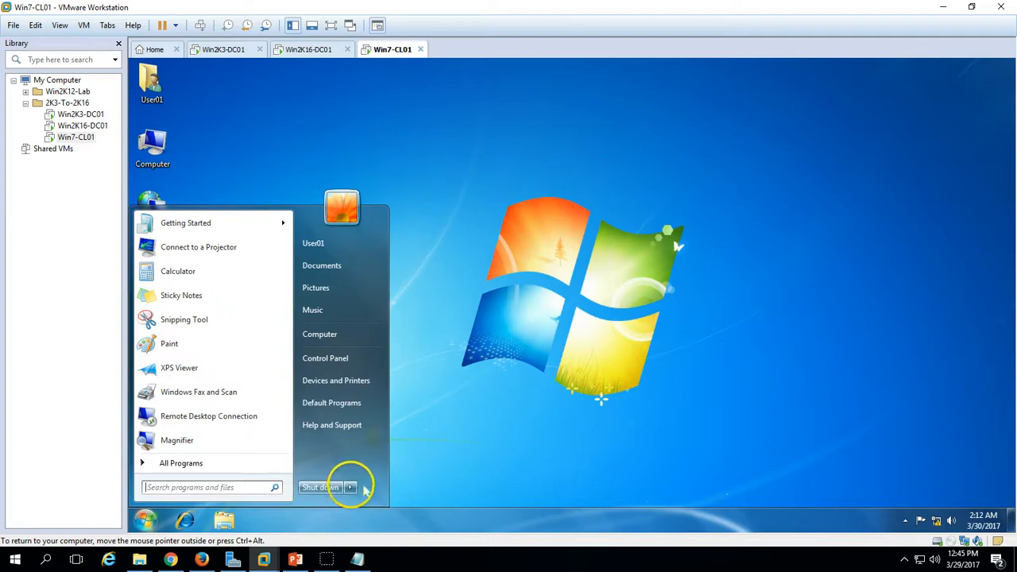
pyautogui.click(350, 487)
pyautogui.click(390, 470)
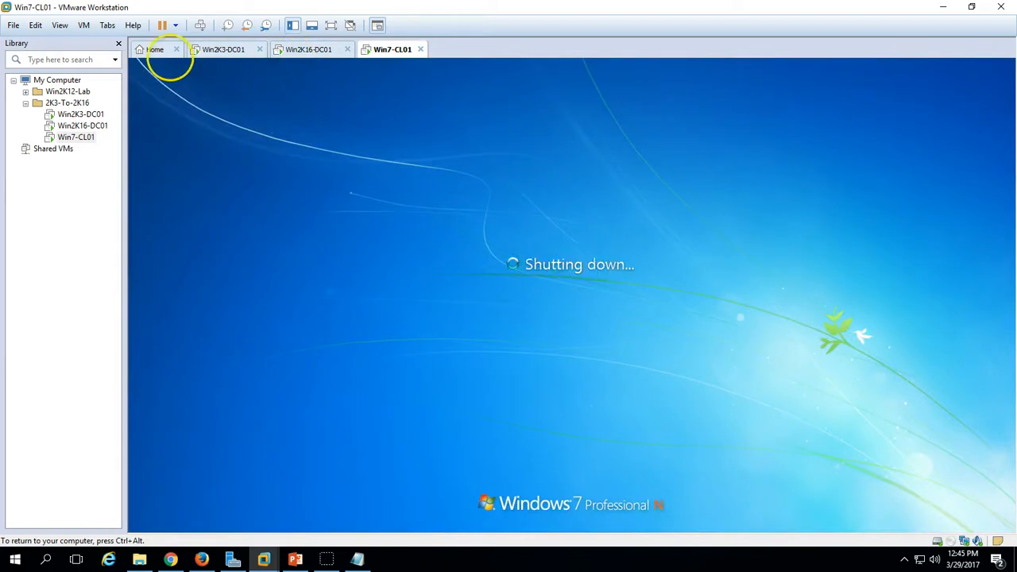
# - Refresh the site servers list in Sites and Services on Win2K16-DC01
pyautogui.click(310, 49)
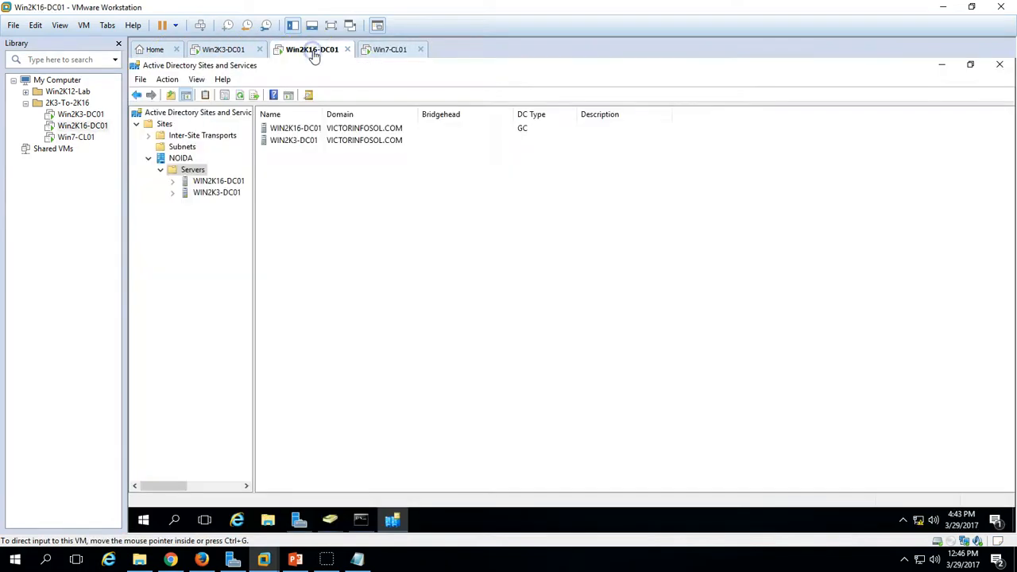
pyautogui.rightClick(358, 216)
pyautogui.click(389, 287)
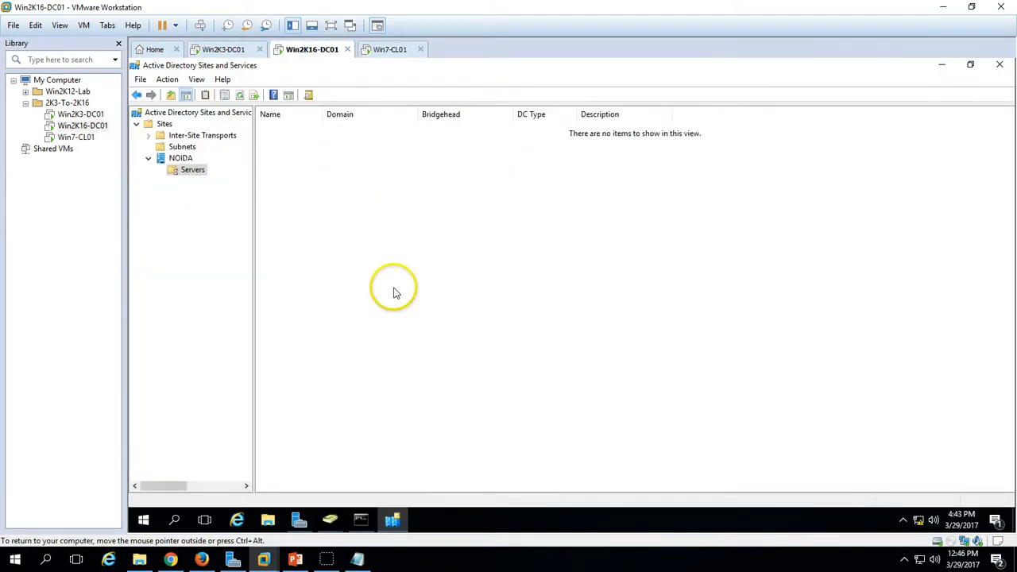
# - Log on to Win2K3-DC01 locally, choosing WIN2K3-DC01 (this computer) instead of the domain
pyautogui.click(230, 53)
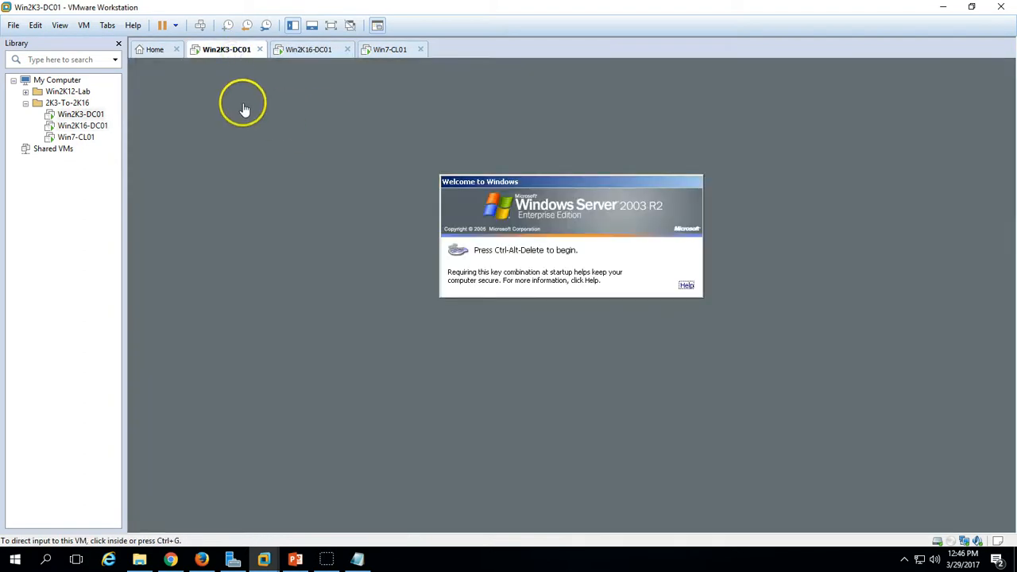
pyautogui.click(201, 27)
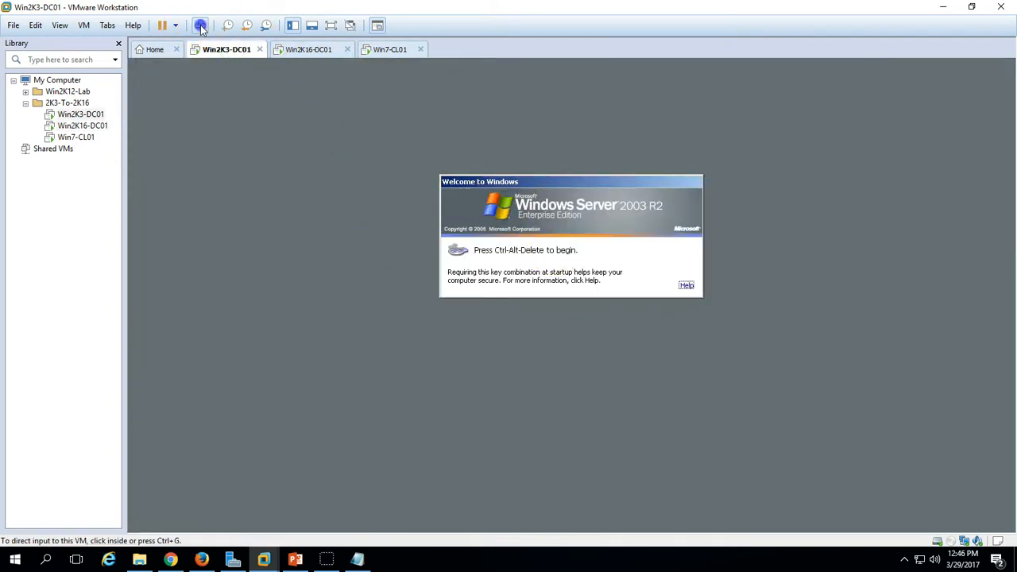
pyautogui.click(517, 276)
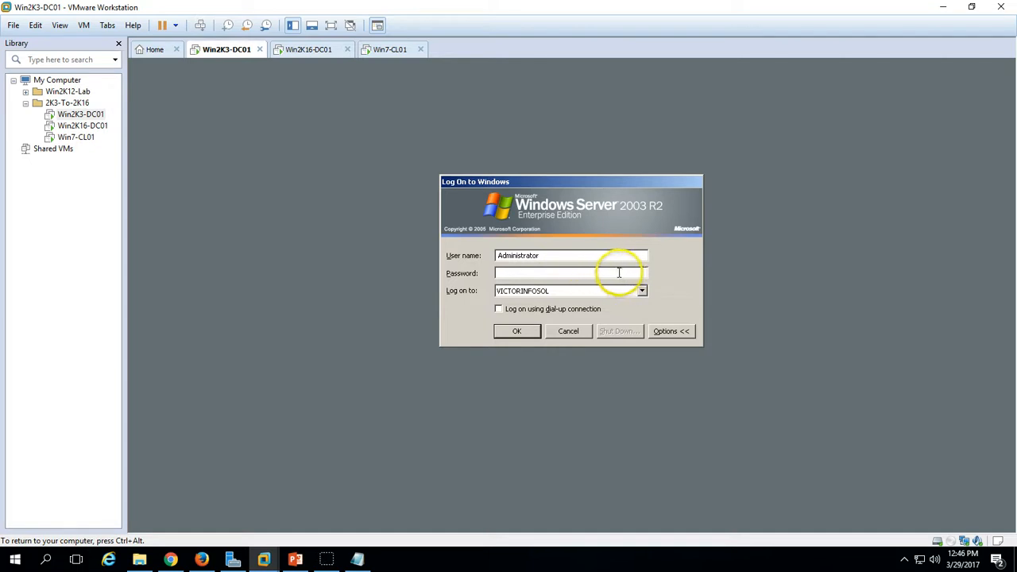
pyautogui.click(642, 291)
pyautogui.click(613, 307)
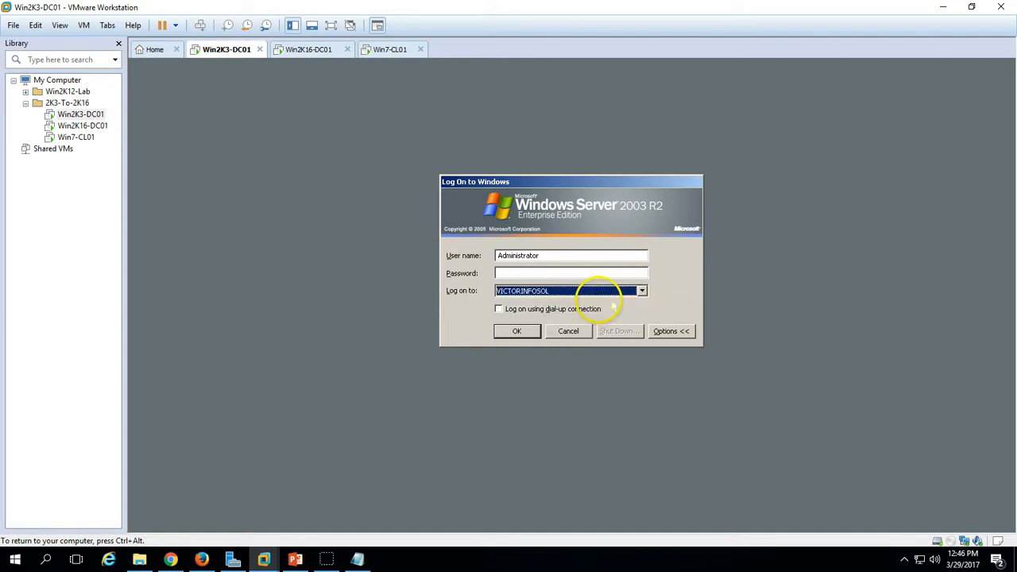
pyautogui.click(620, 292)
pyautogui.click(588, 311)
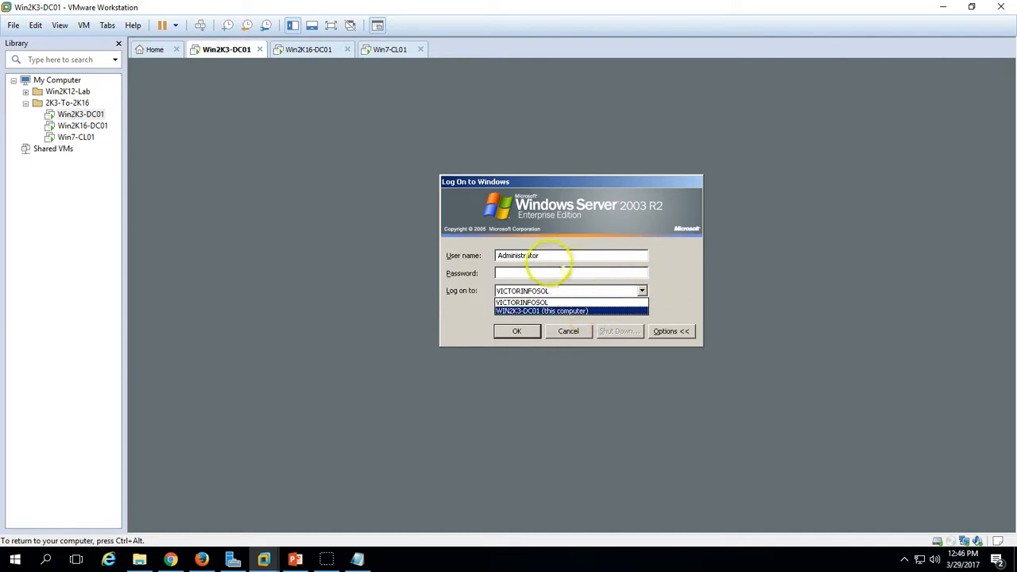
pyautogui.click(542, 273)
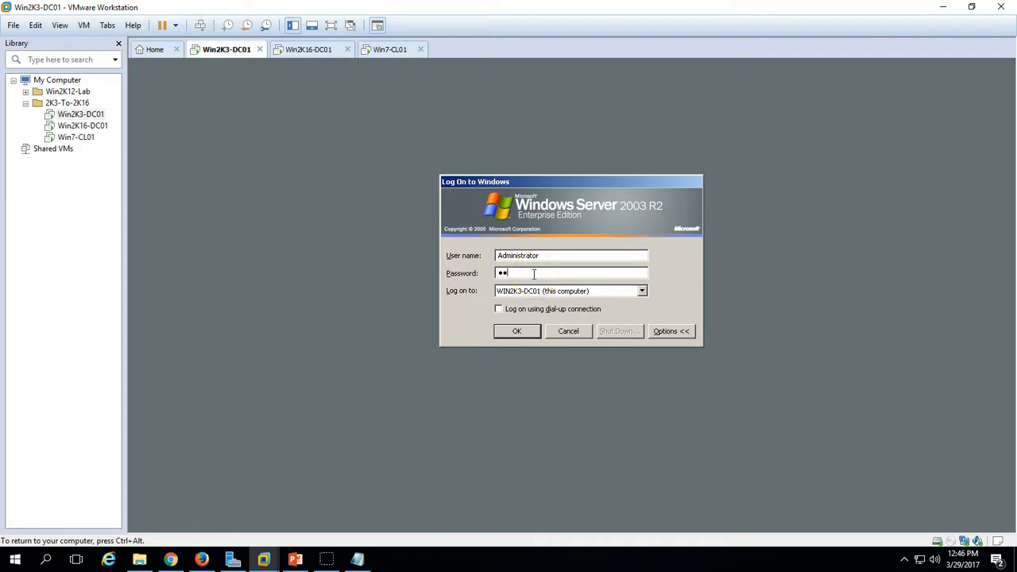
pyautogui.press('Return')
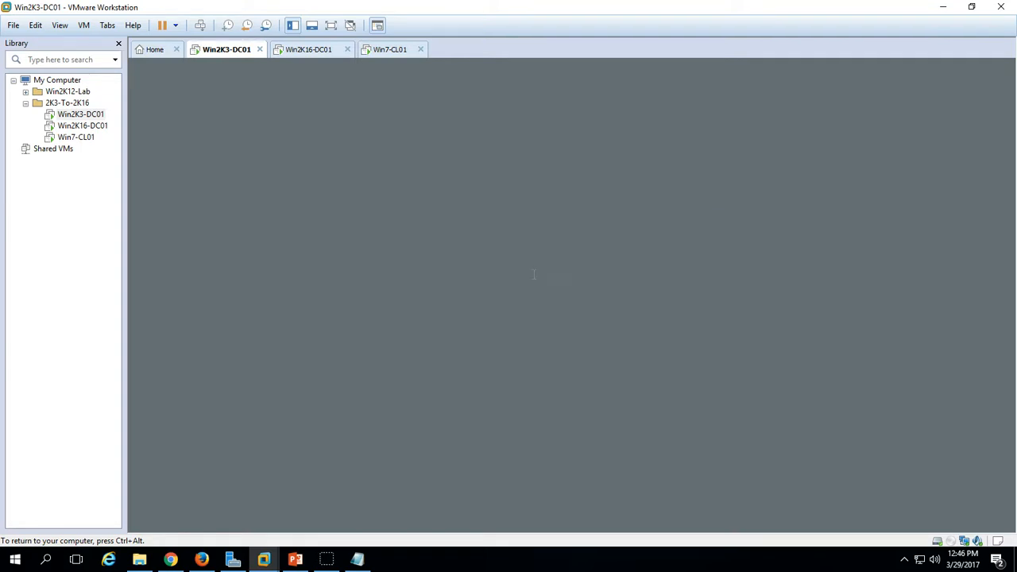
pyautogui.click(319, 49)
# - Refresh the NOIDA Servers list, cancelling an accidentally opened Delegation of Control wizard
pyautogui.rightClick(371, 185)
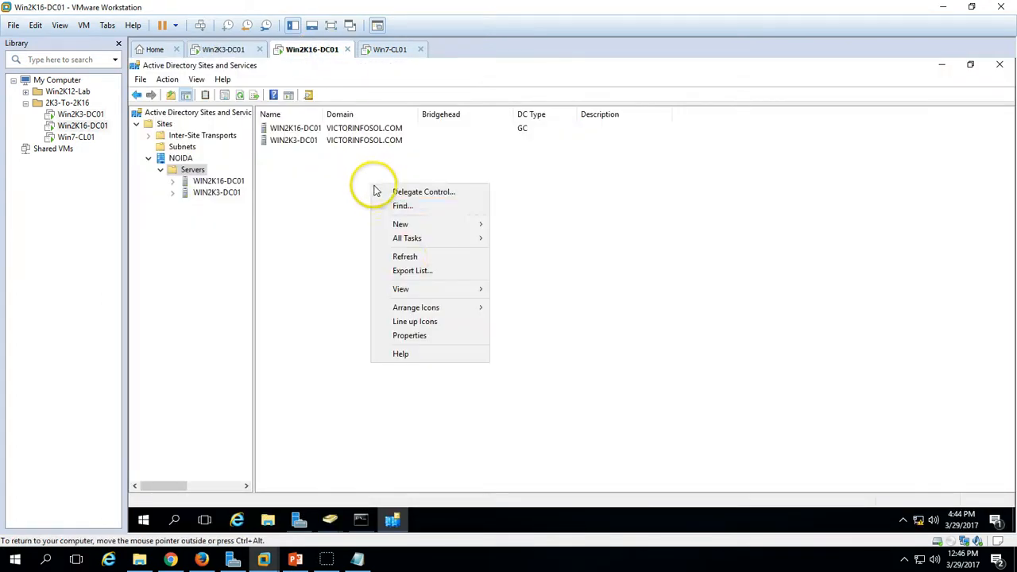
pyautogui.click(404, 255)
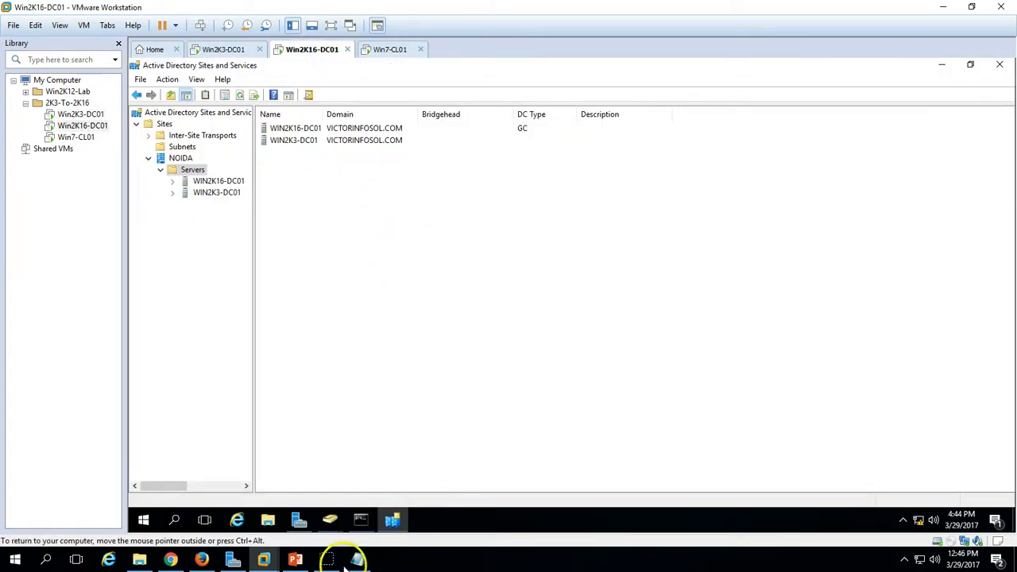
pyautogui.rightClick(332, 189)
pyautogui.click(341, 198)
pyautogui.click(368, 298)
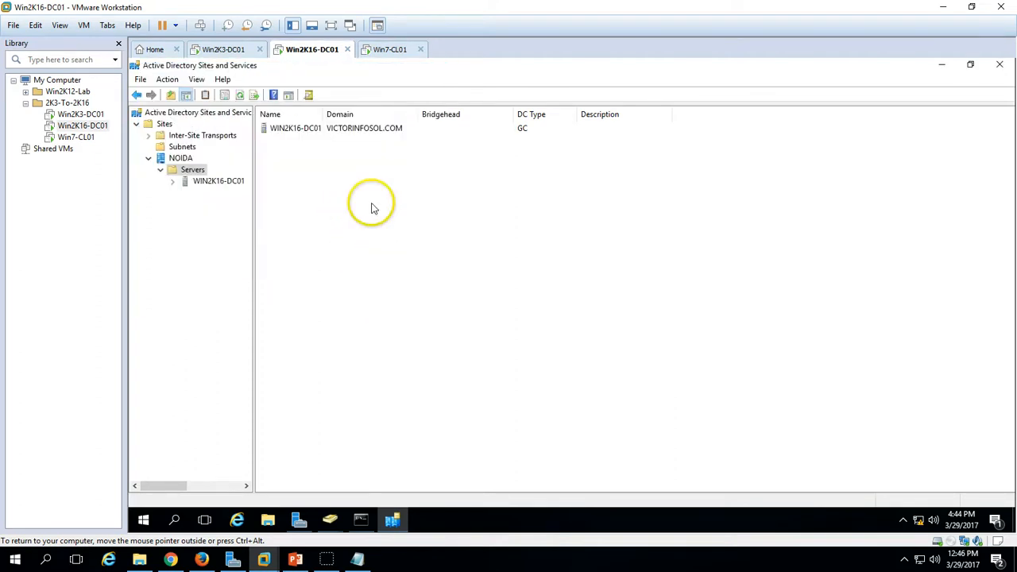
pyautogui.rightClick(367, 243)
pyautogui.click(402, 316)
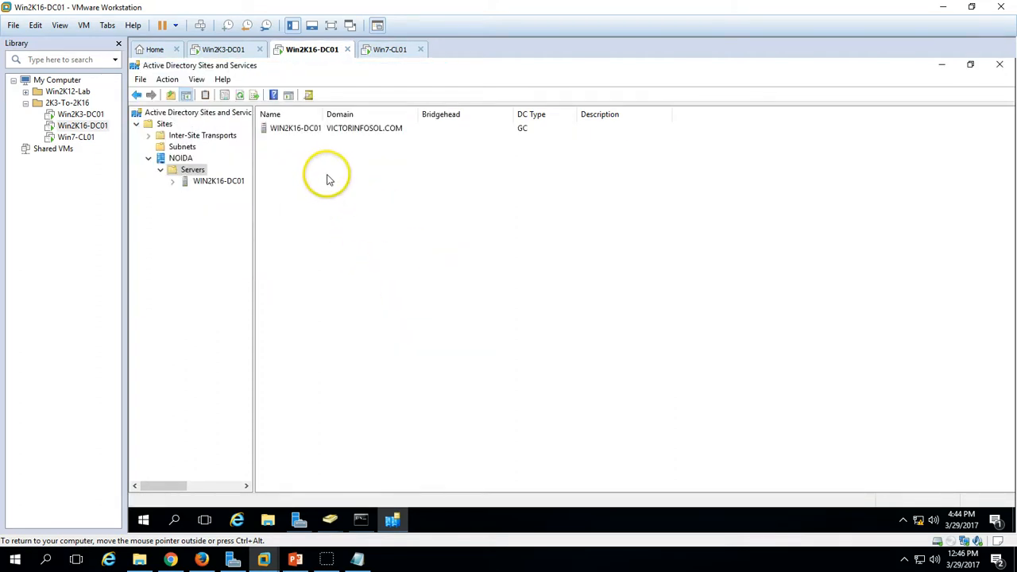
# - Confirm WIN2K16-DC01 is the only server listed, then close AD Sites and Services
pyautogui.click(300, 130)
pyautogui.click(308, 214)
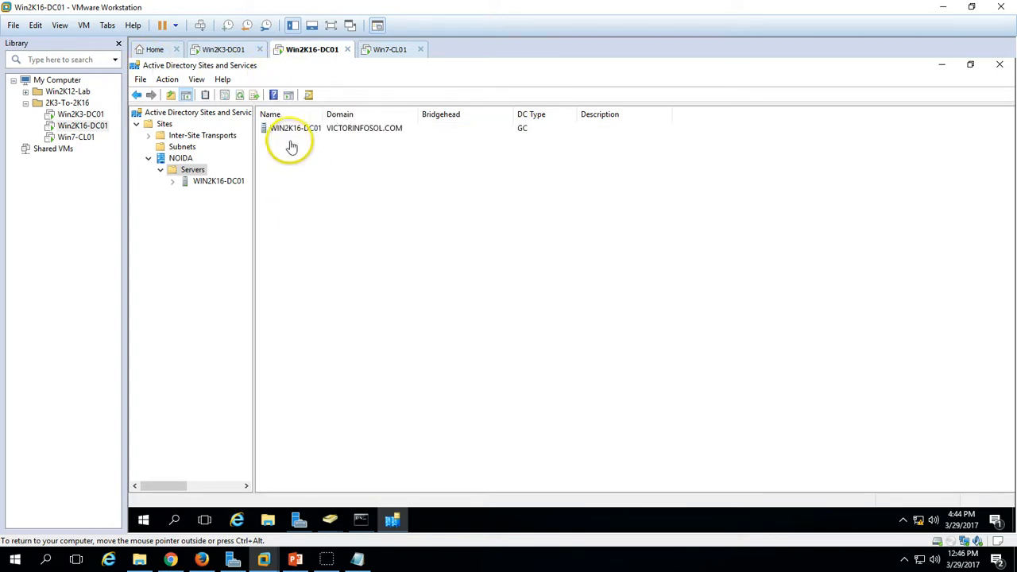
pyautogui.click(293, 133)
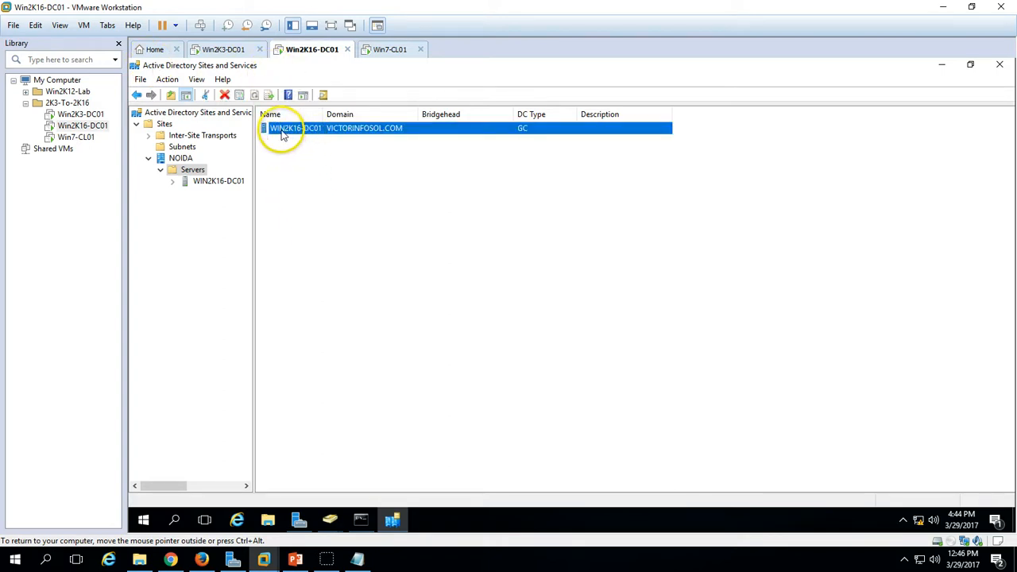
pyautogui.click(556, 345)
pyautogui.click(999, 65)
# - Sign Win7-CL01 in to the VICTORINFOSOL domain with the domain user's password
pyautogui.click(410, 50)
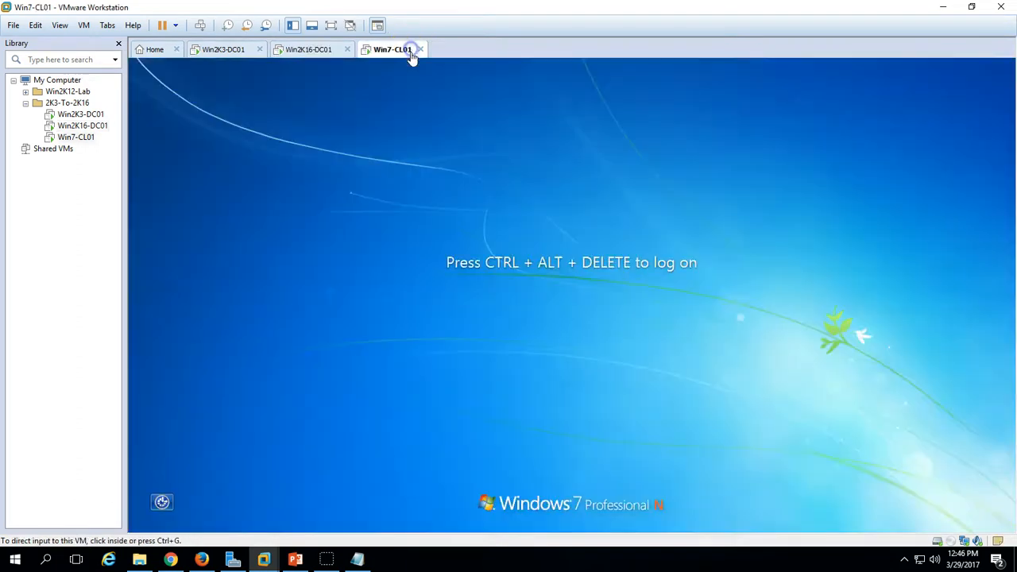
pyautogui.click(200, 25)
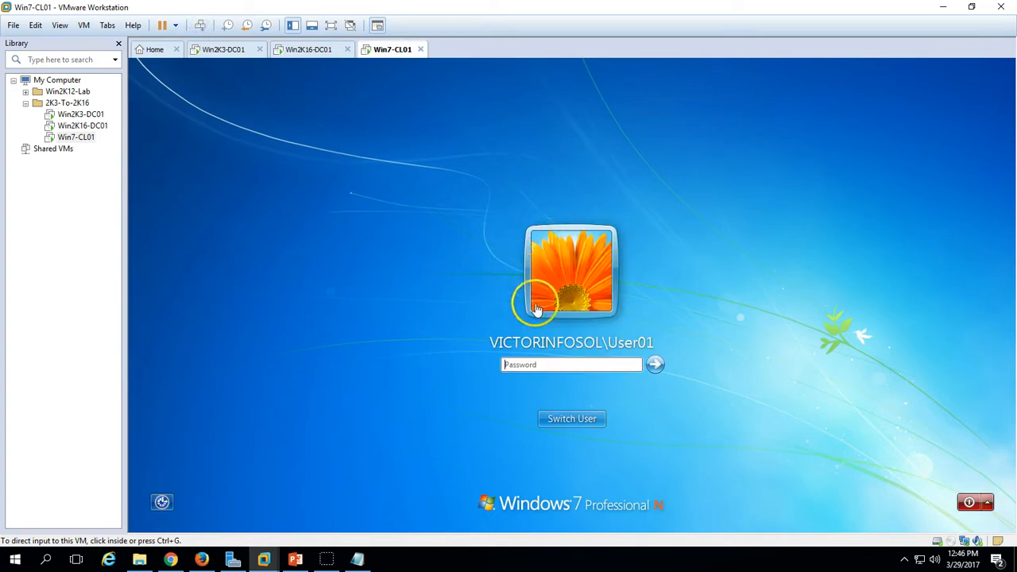
pyautogui.click(535, 364)
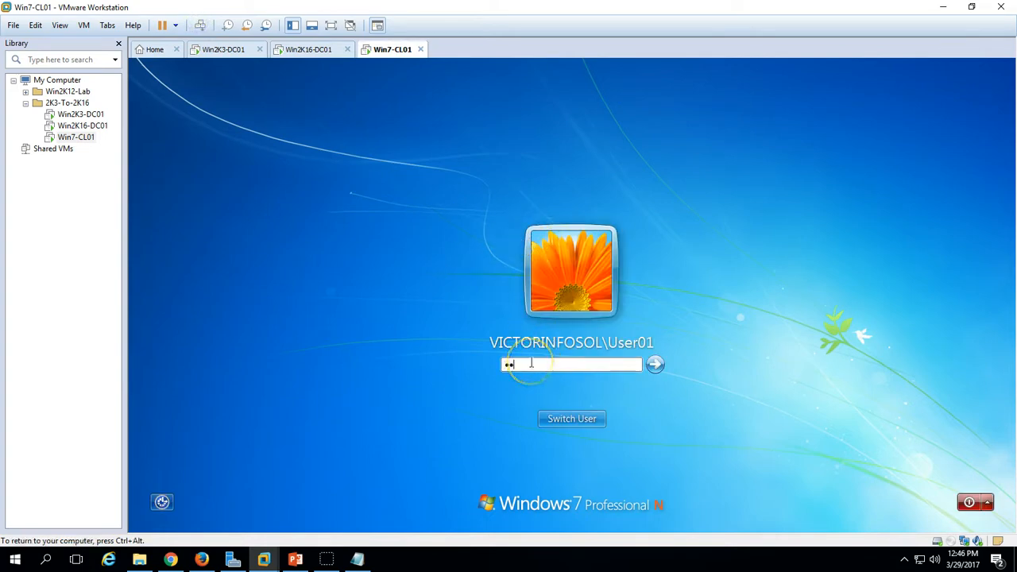
pyautogui.press('Return')
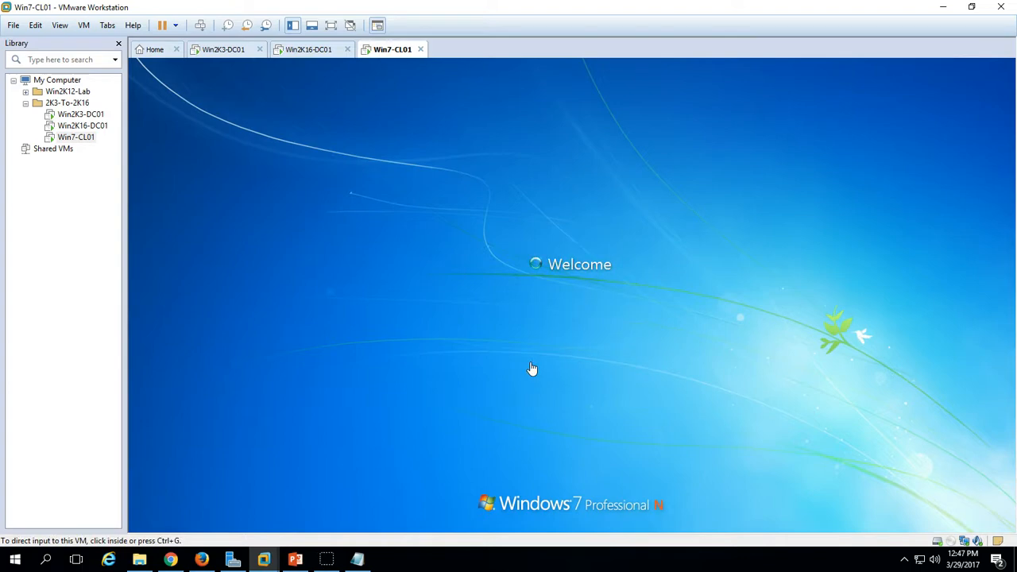
# - Close the Manage Your Server window on Win2K3-DC01
pyautogui.click(236, 49)
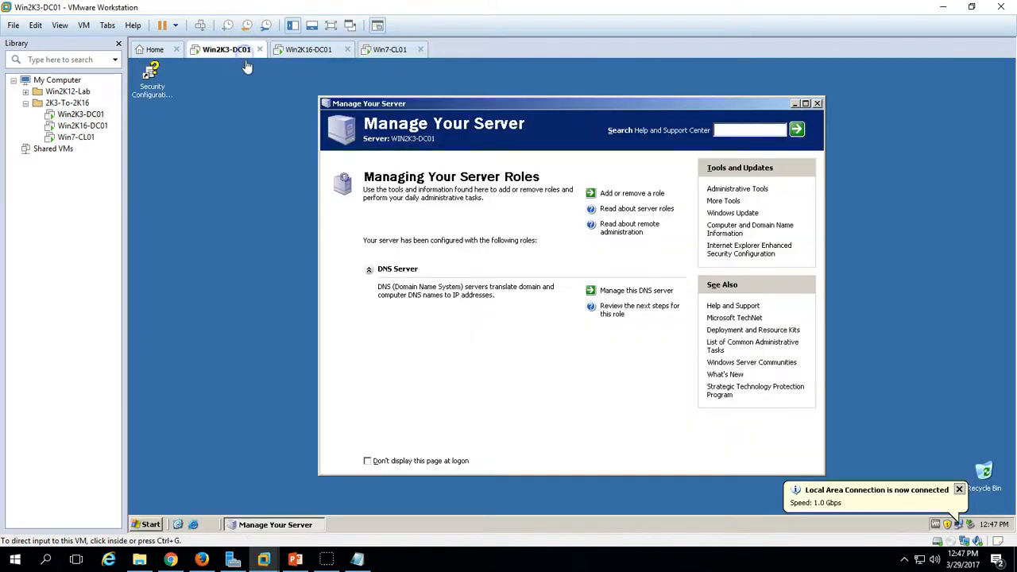
pyautogui.click(549, 385)
pyautogui.click(279, 267)
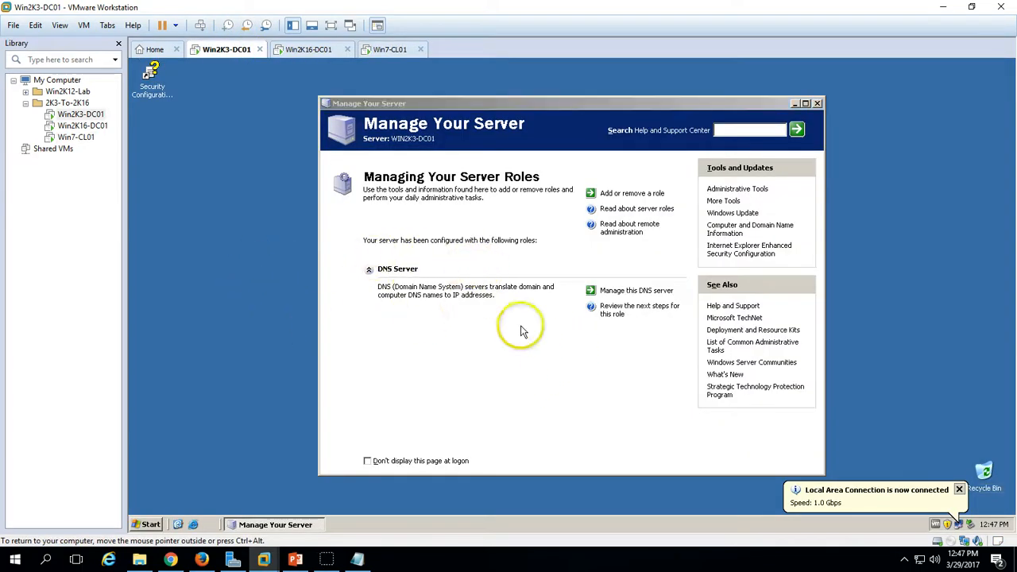
pyautogui.click(491, 356)
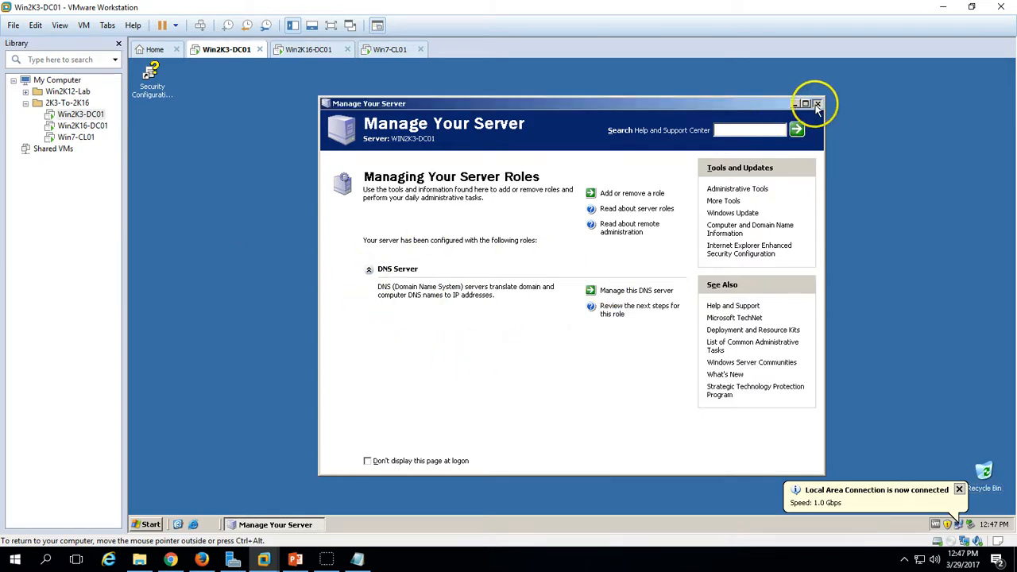
pyautogui.click(817, 105)
pyautogui.press('super')
pyautogui.rightClick(348, 240)
pyautogui.rightClick(526, 188)
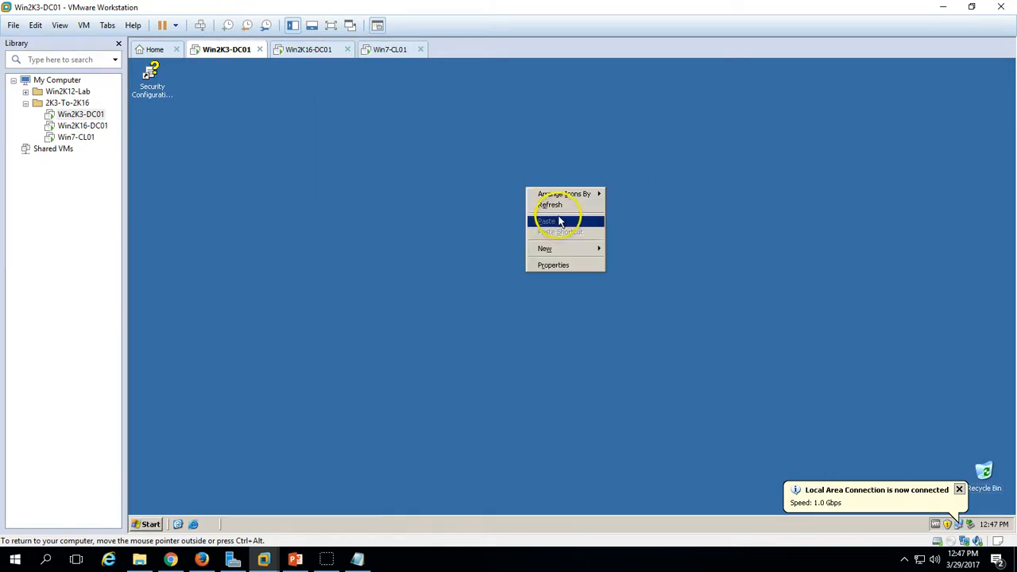
pyautogui.click(549, 204)
# - Return to the signed-in Win7-CL01 desktop and bring up the presentation
pyautogui.click(308, 49)
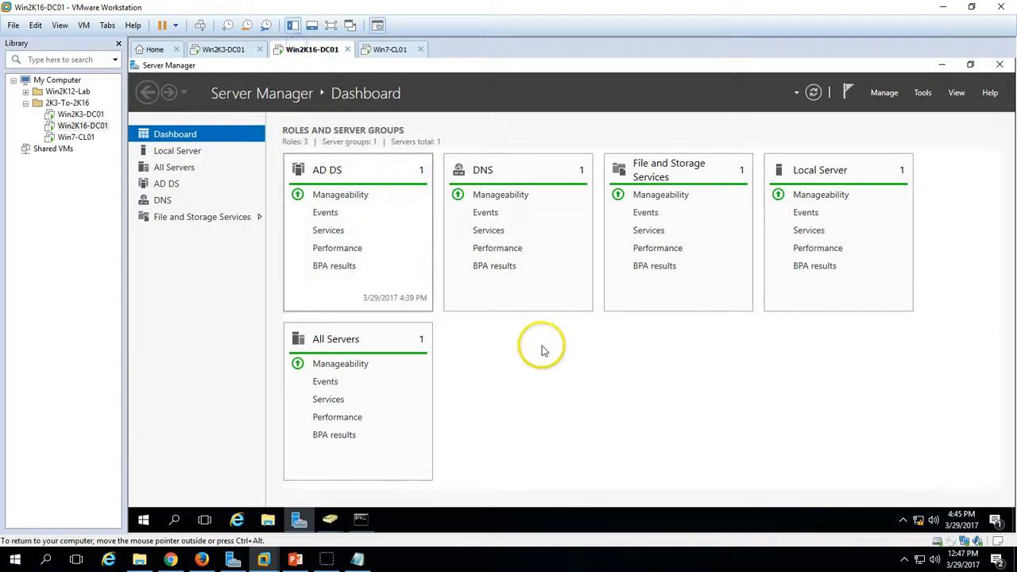
pyautogui.click(387, 49)
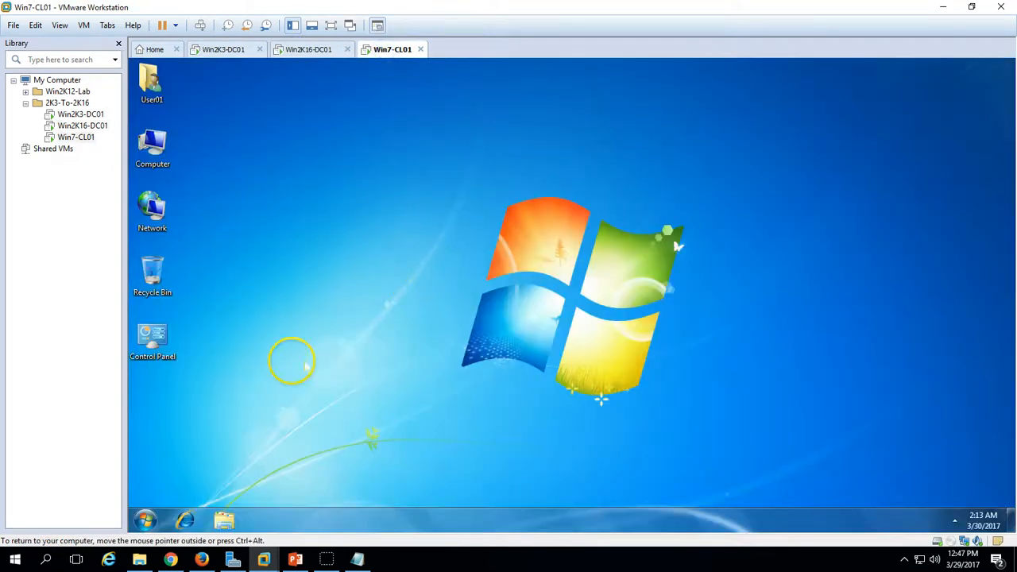
pyautogui.click(151, 521)
pyautogui.click(298, 143)
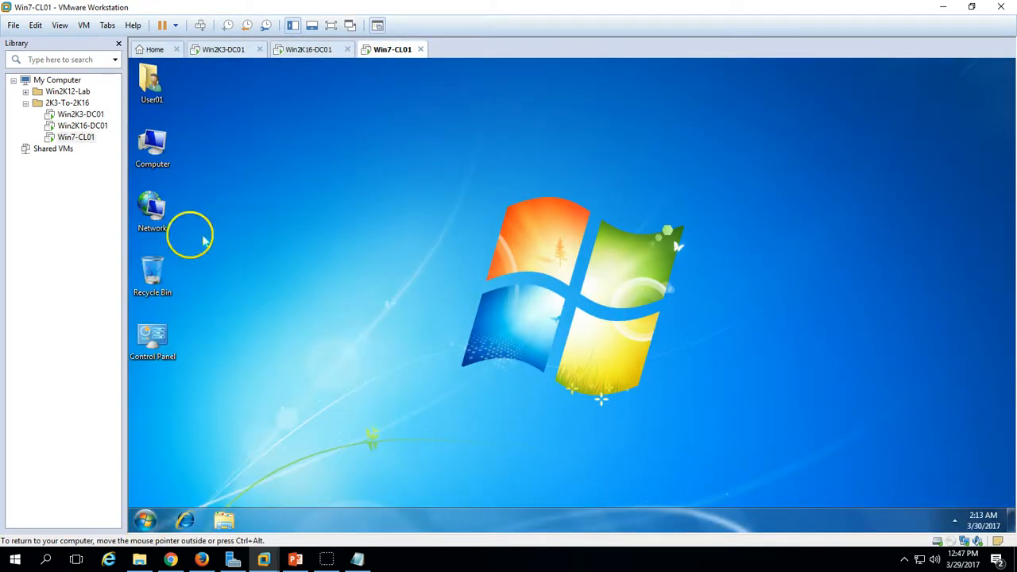
pyautogui.click(295, 559)
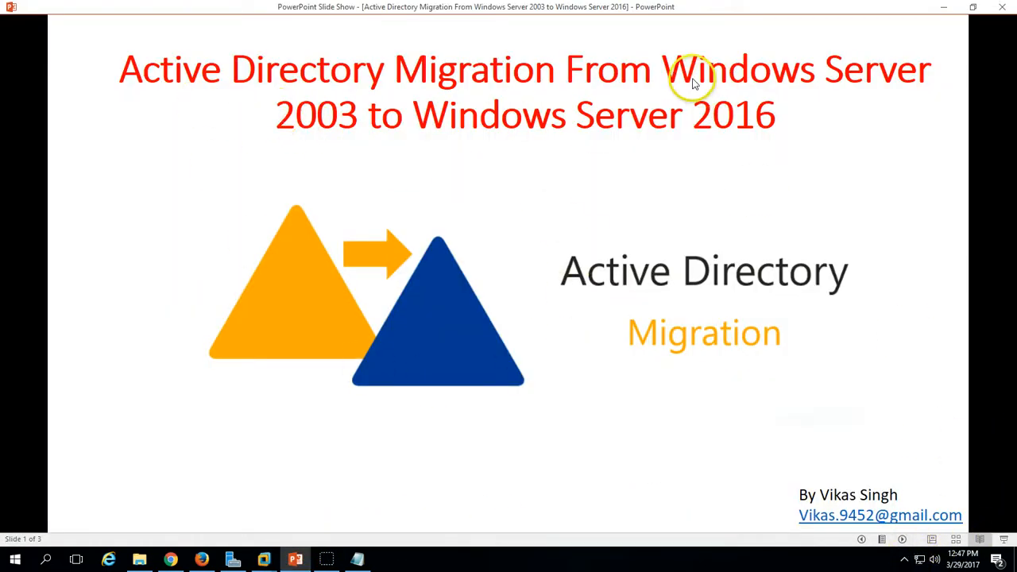
# - Advance the slide show to the final thank-you slide, 3 of 3
pyautogui.click(902, 539)
pyautogui.click(902, 540)
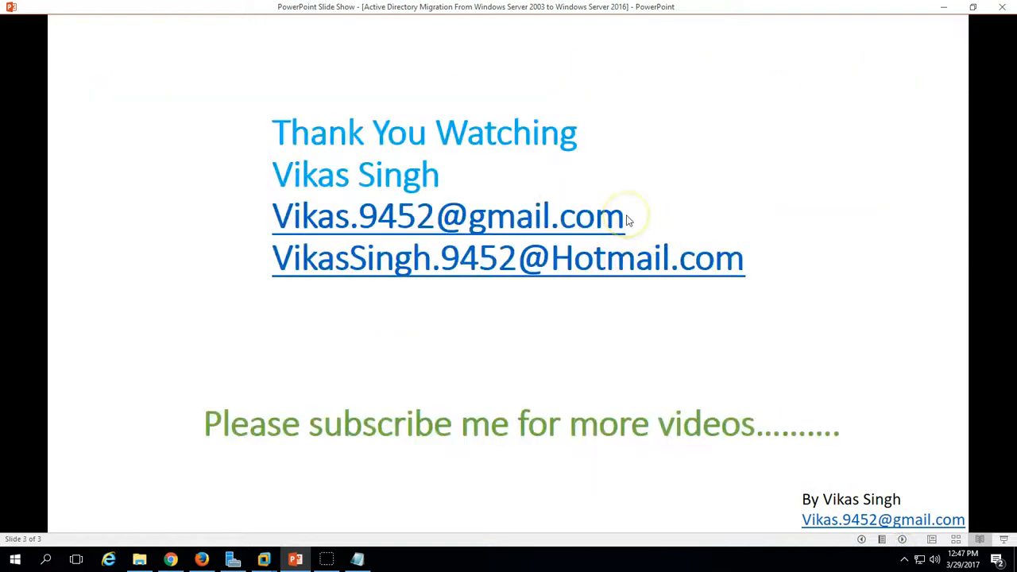